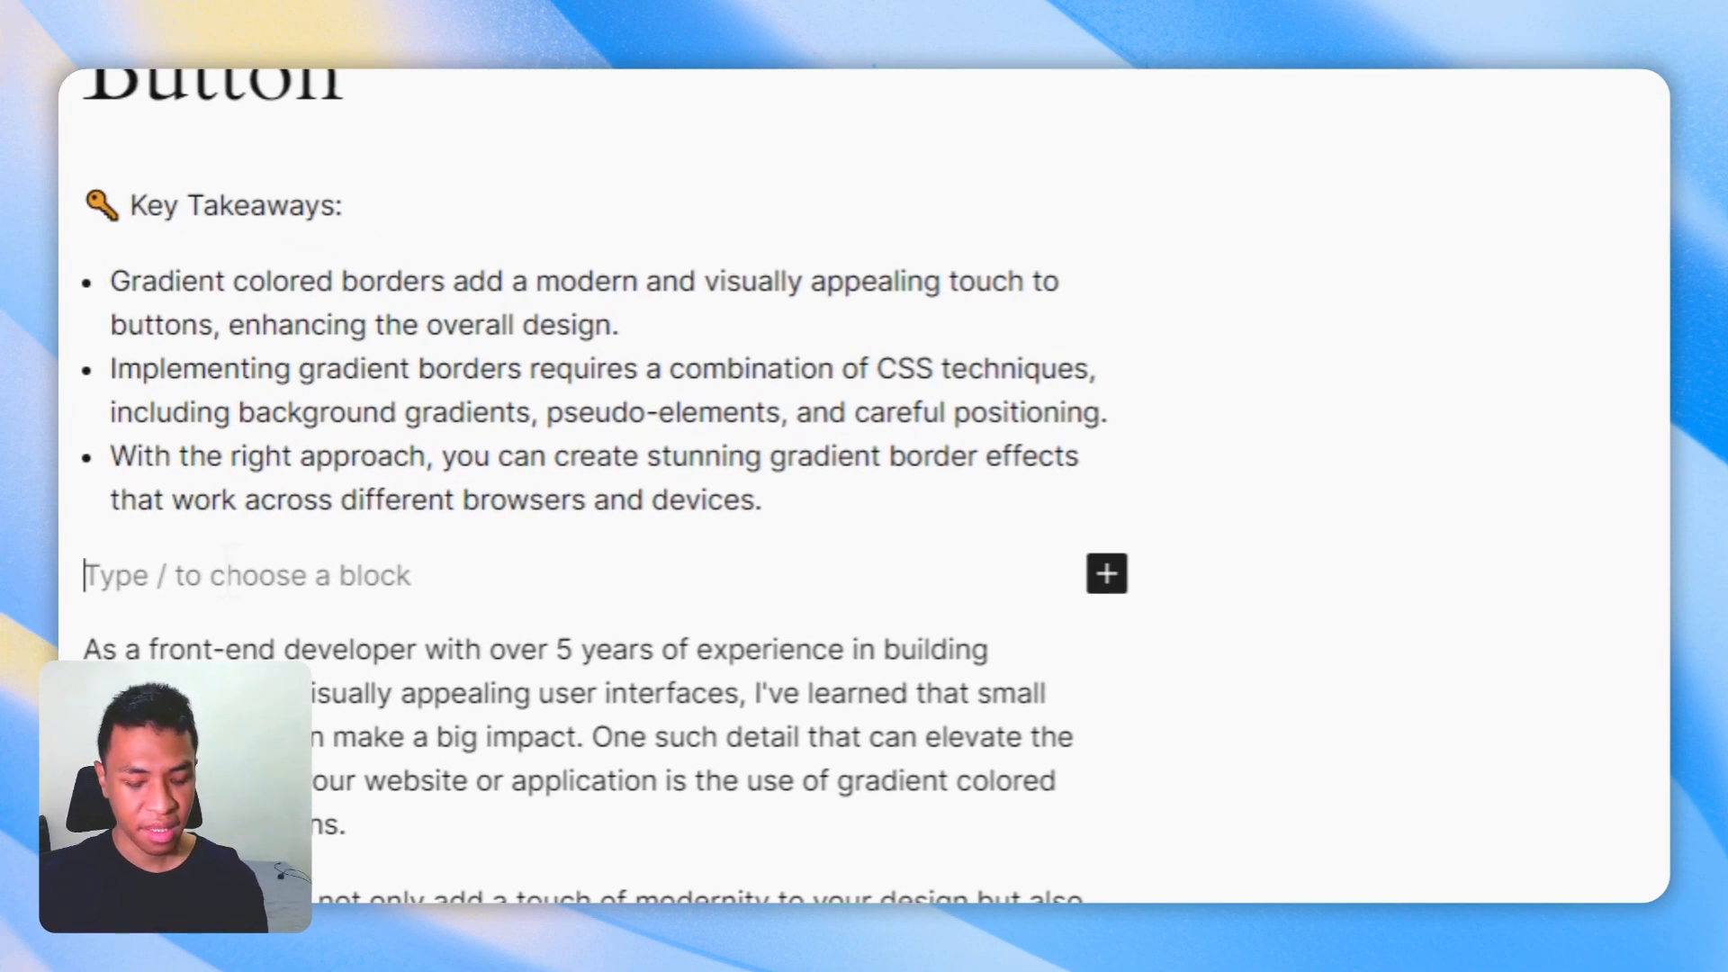
Insert a Cover block below the Key Takeaways list and give it the orange theme colour.
{"action": "type", "text": "/"}
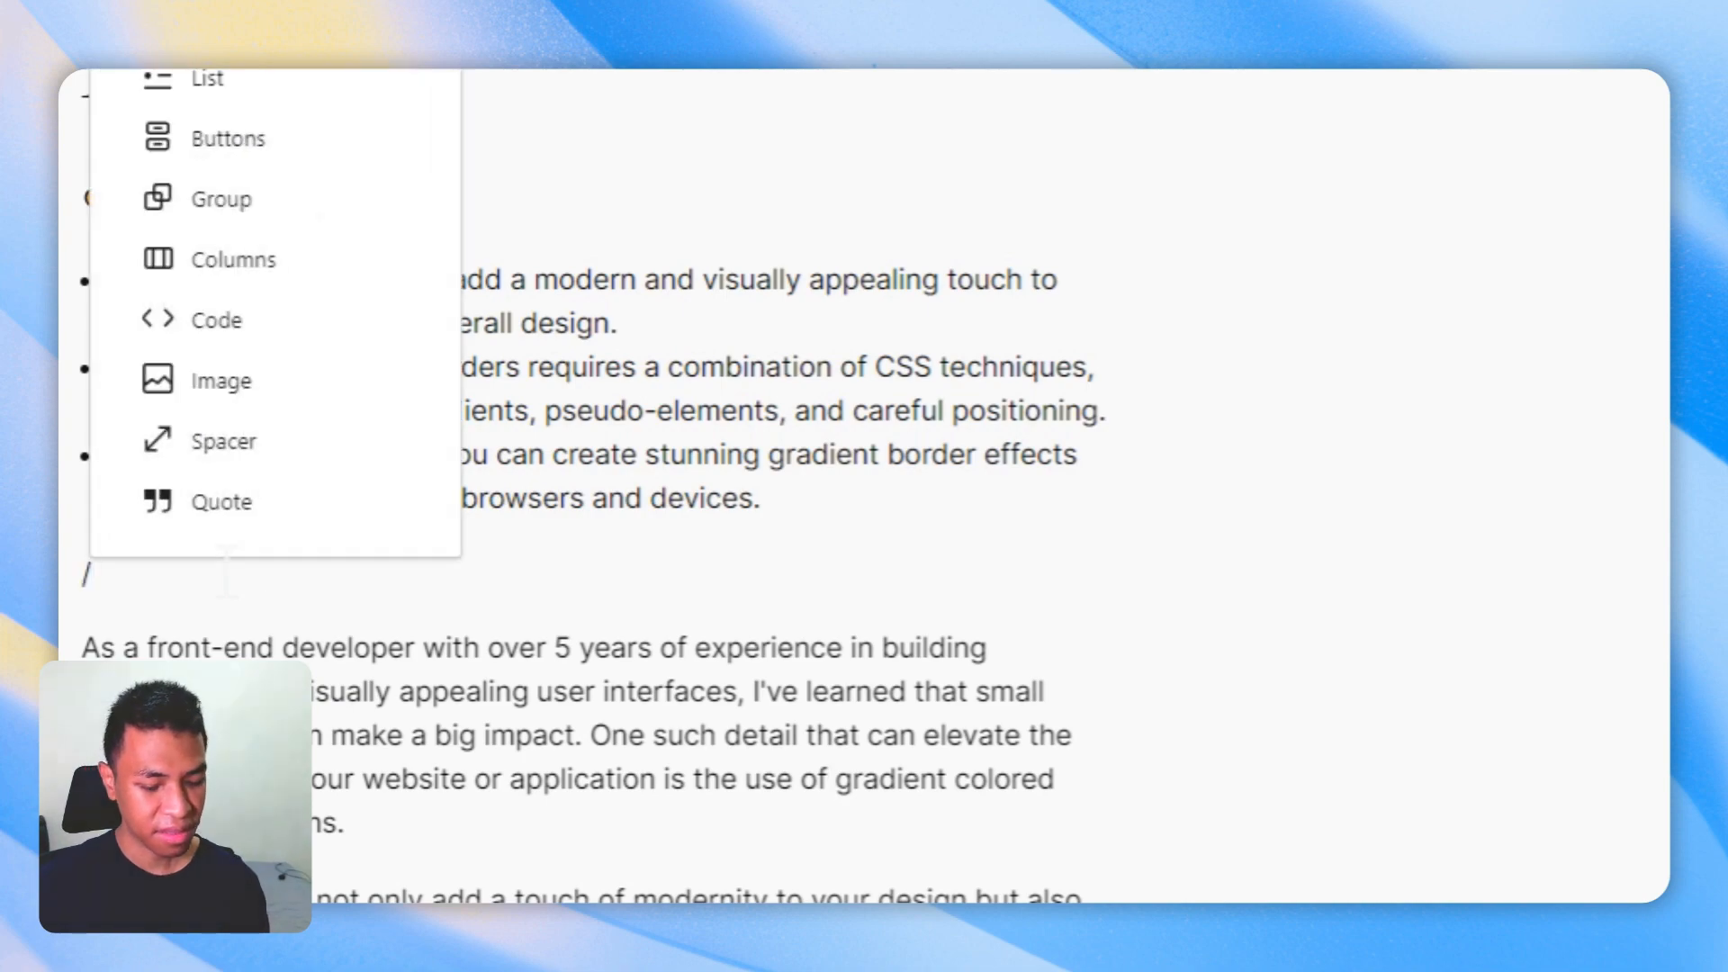
{"action": "type", "text": "cover"}
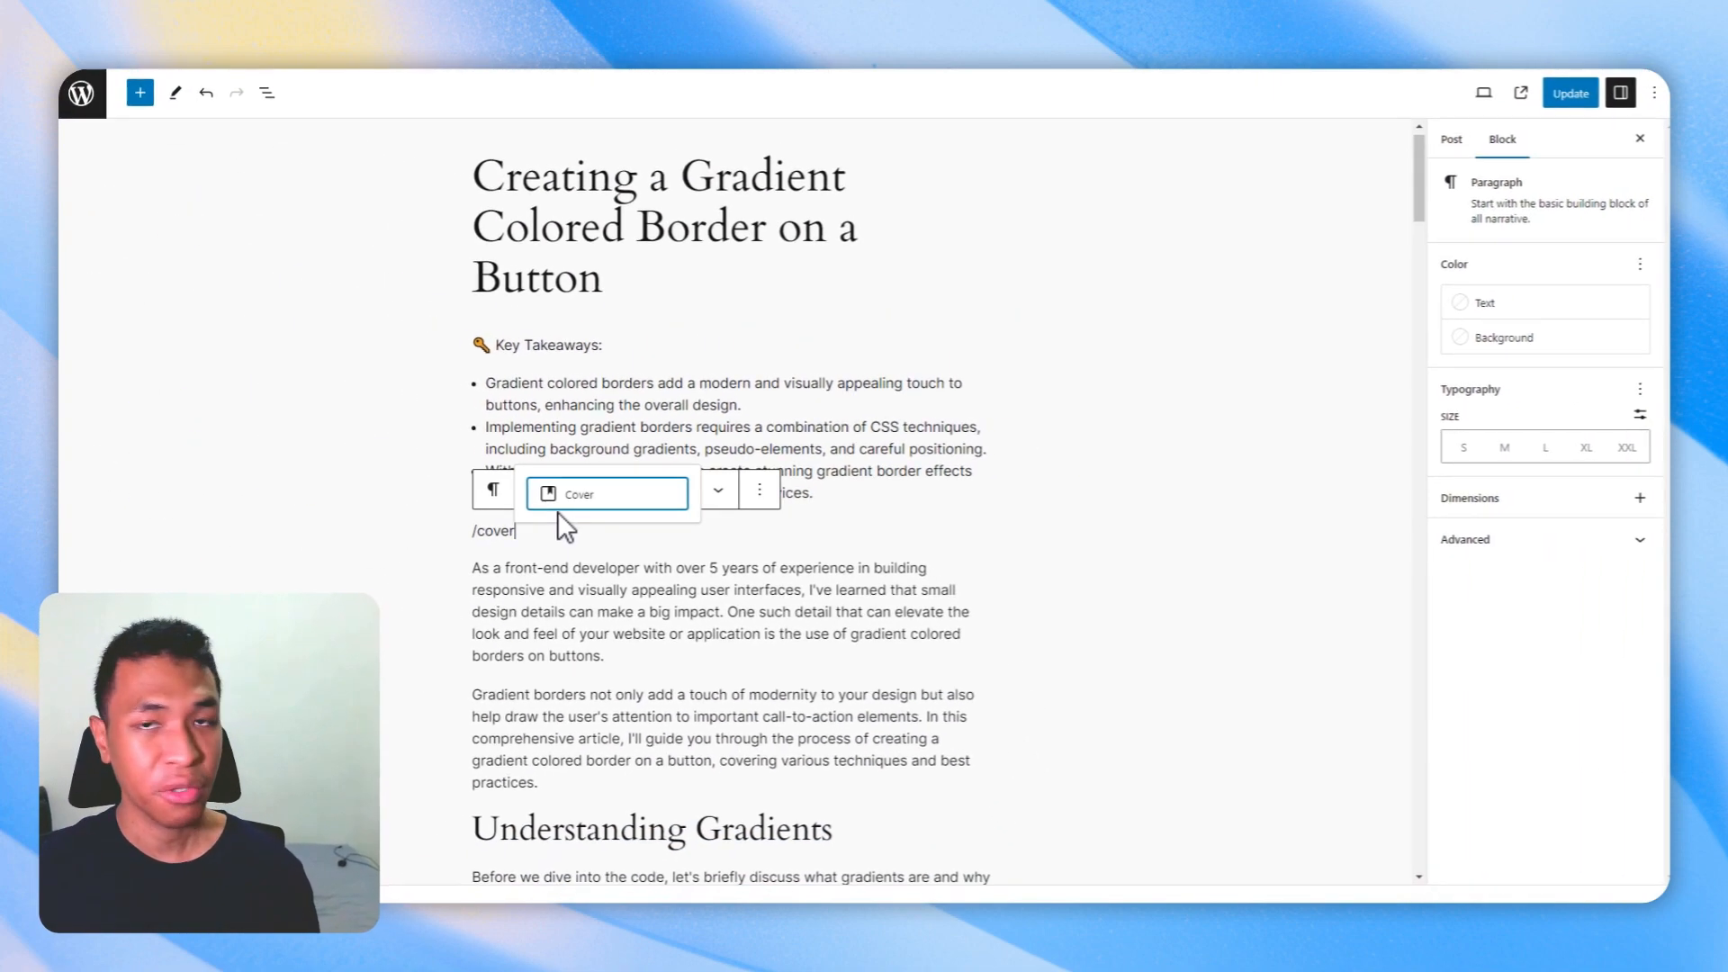
{"action": "left_click", "coordinate": [593, 495]}
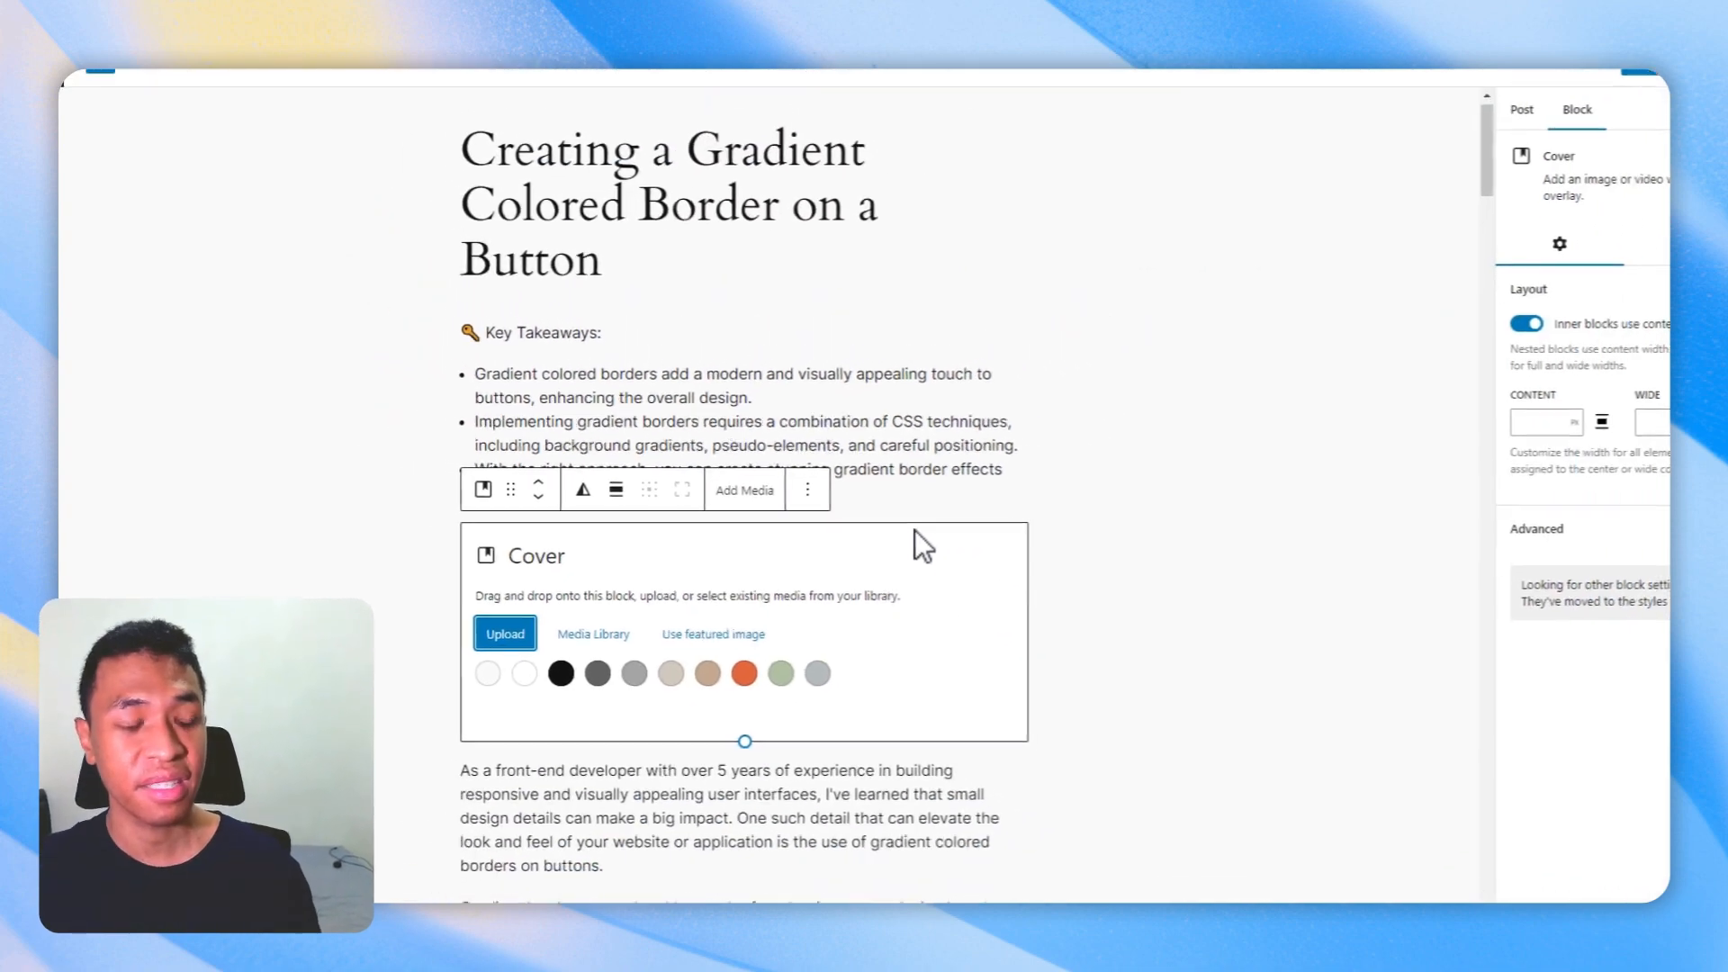
{"action": "left_click", "coordinate": [733, 657]}
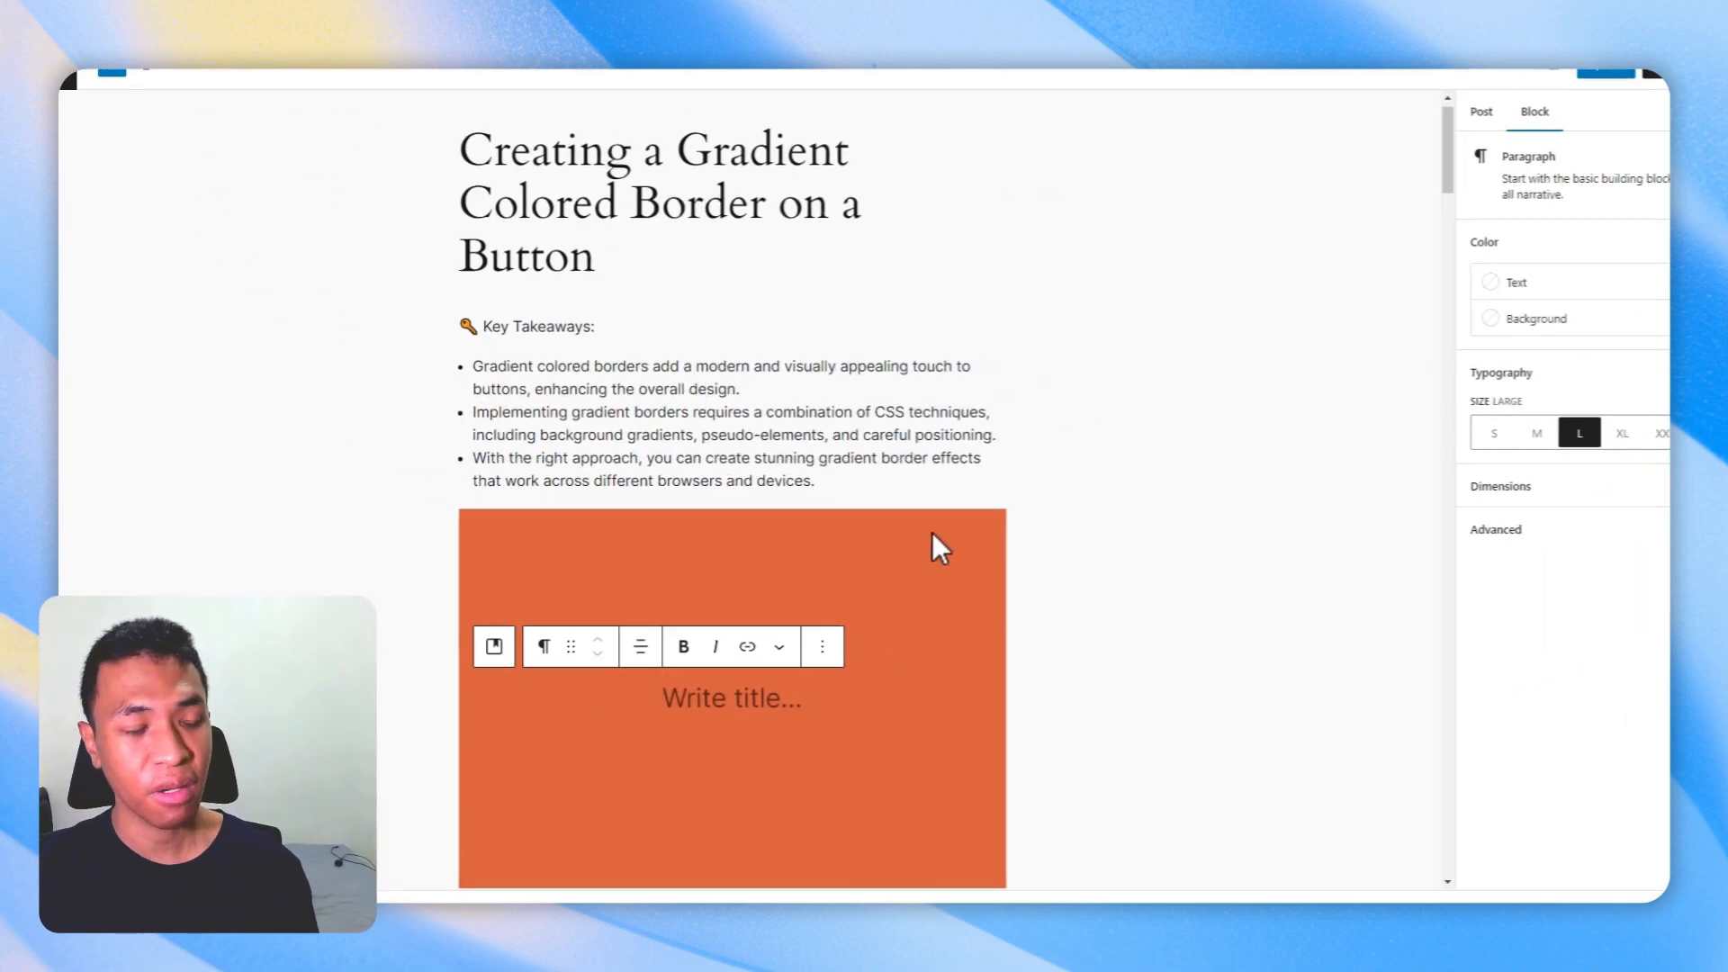
Add a Buttons block inside the cover and label its button "Contact Me →".
{"action": "type", "text": "/buttons"}
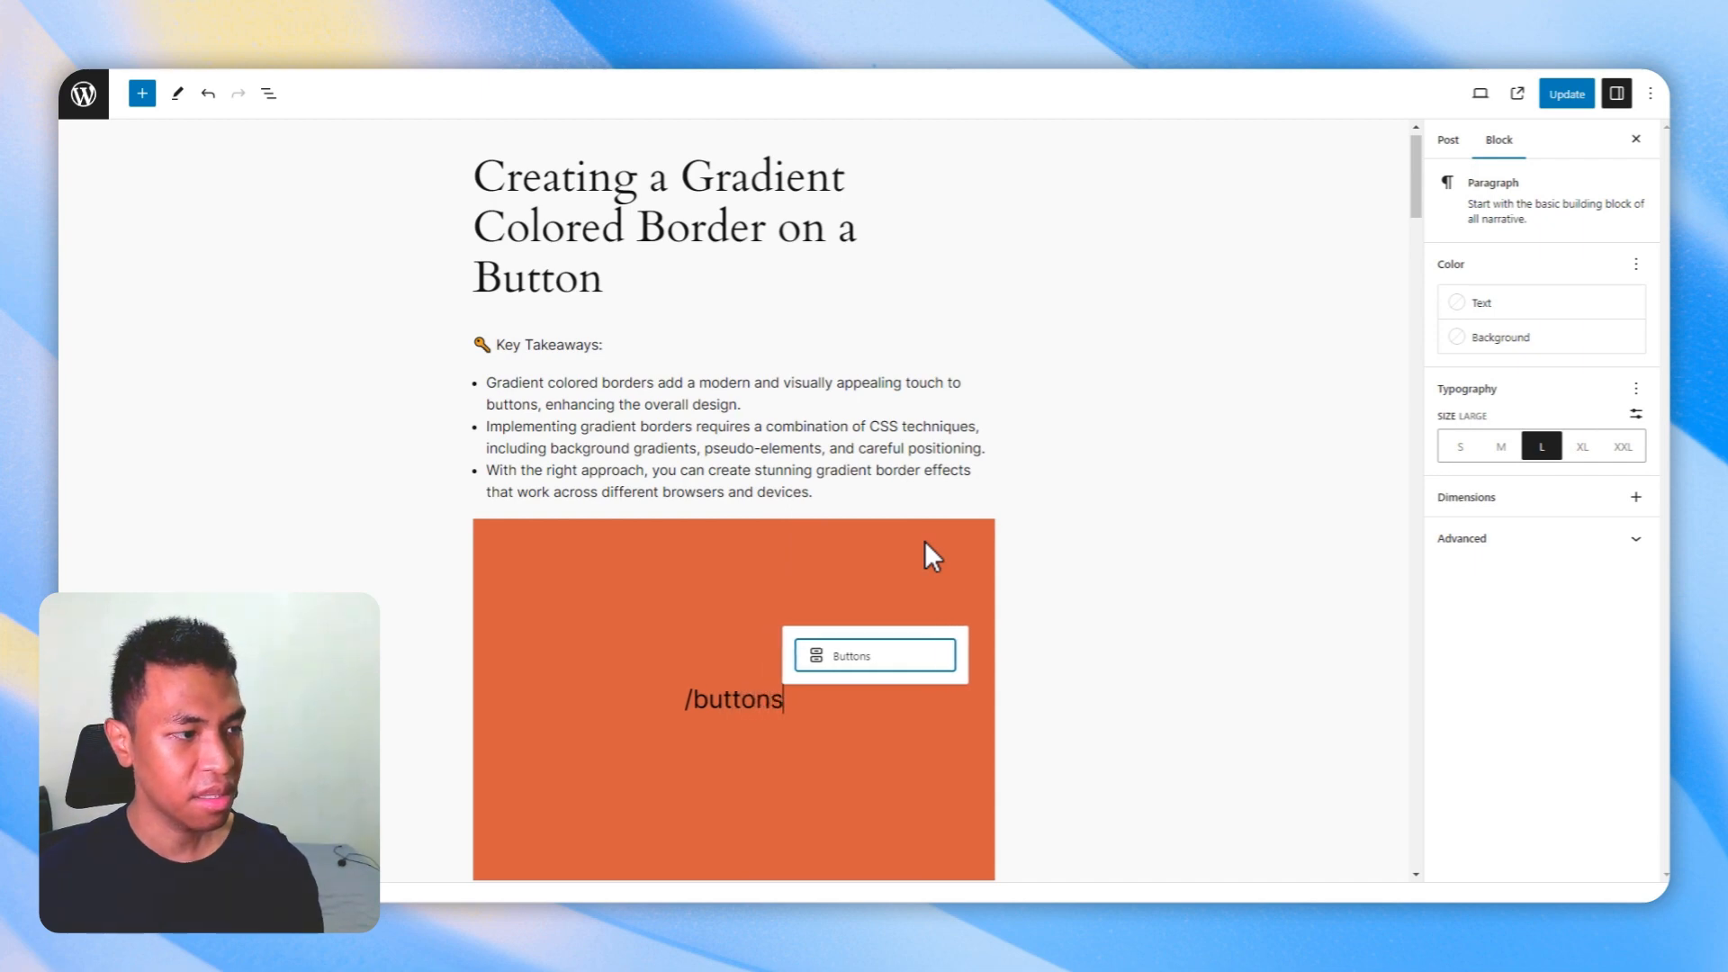
{"action": "left_click", "coordinate": [866, 655]}
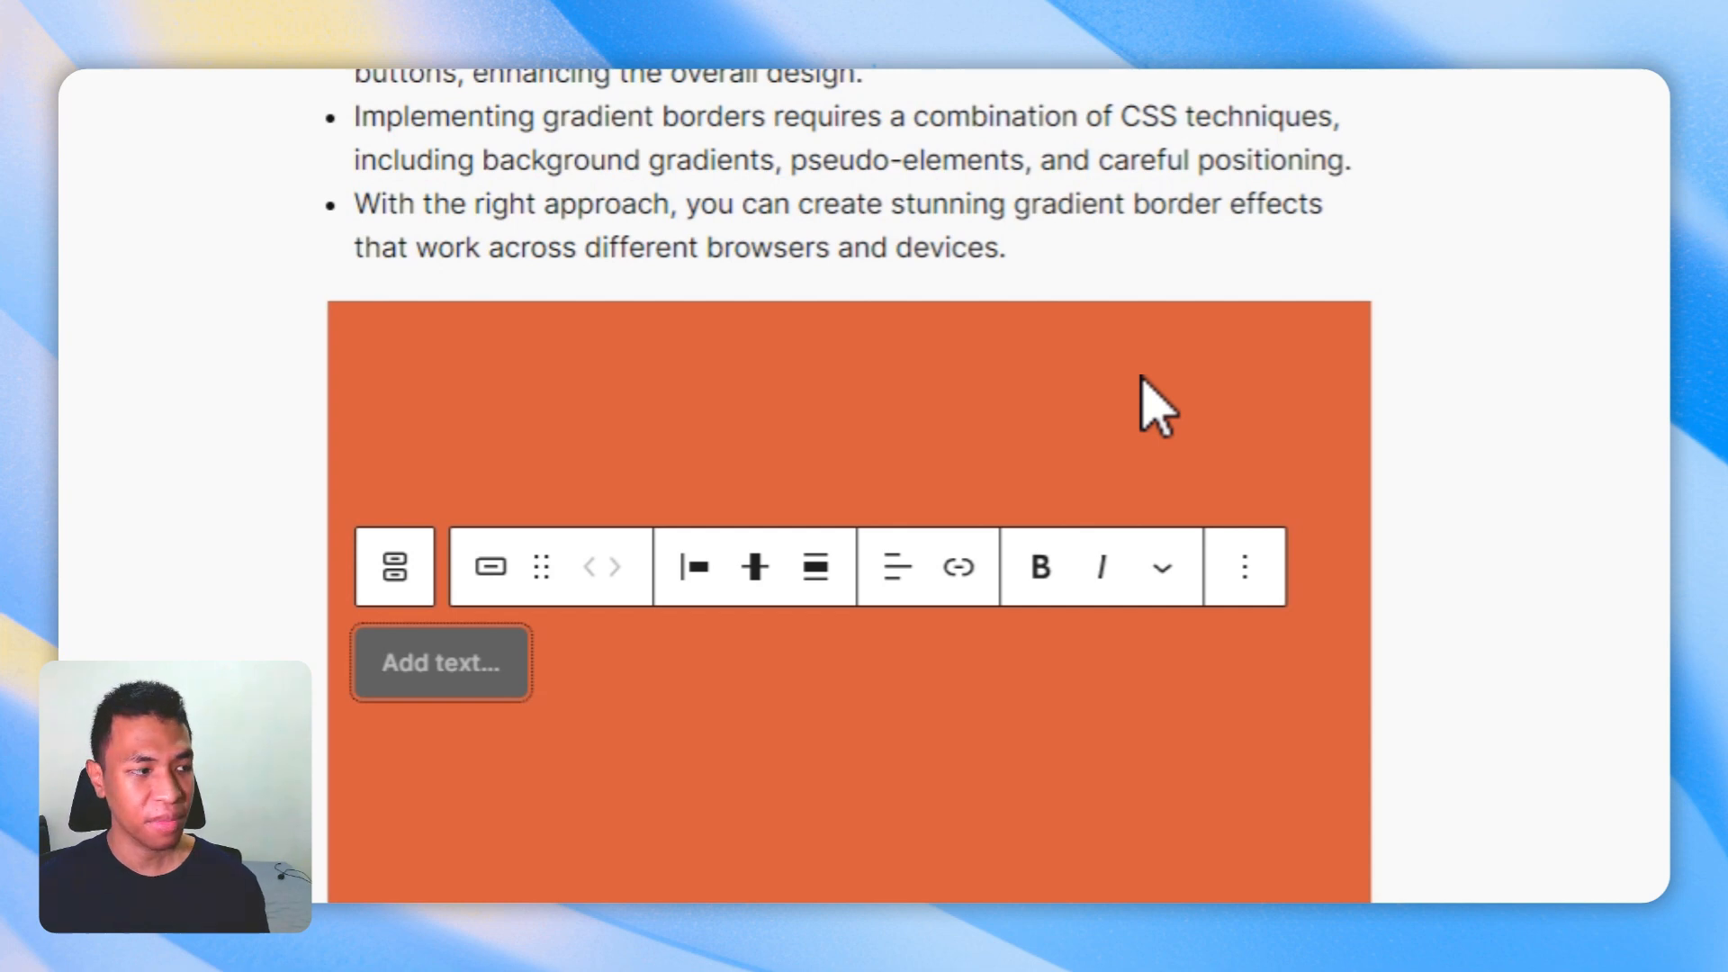
{"action": "type", "text": "Contact Me"}
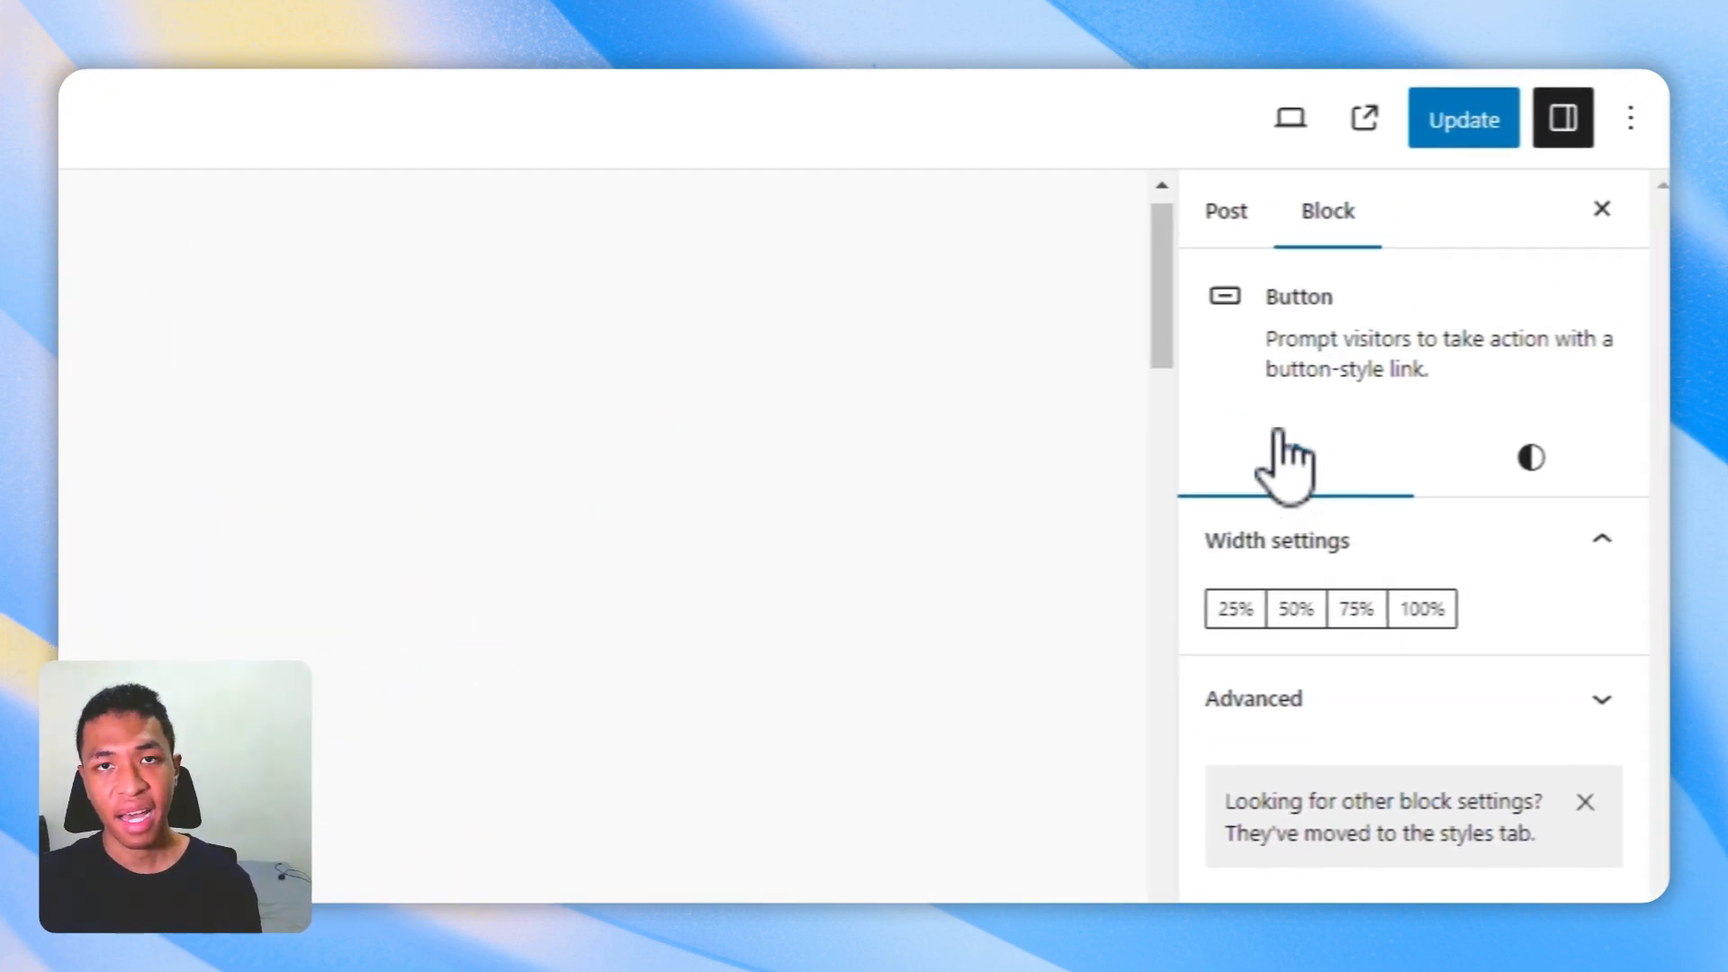
Style the Contact Me button with 100% width, a 100 px border radius and text size L.
{"action": "left_click", "coordinate": [1434, 621]}
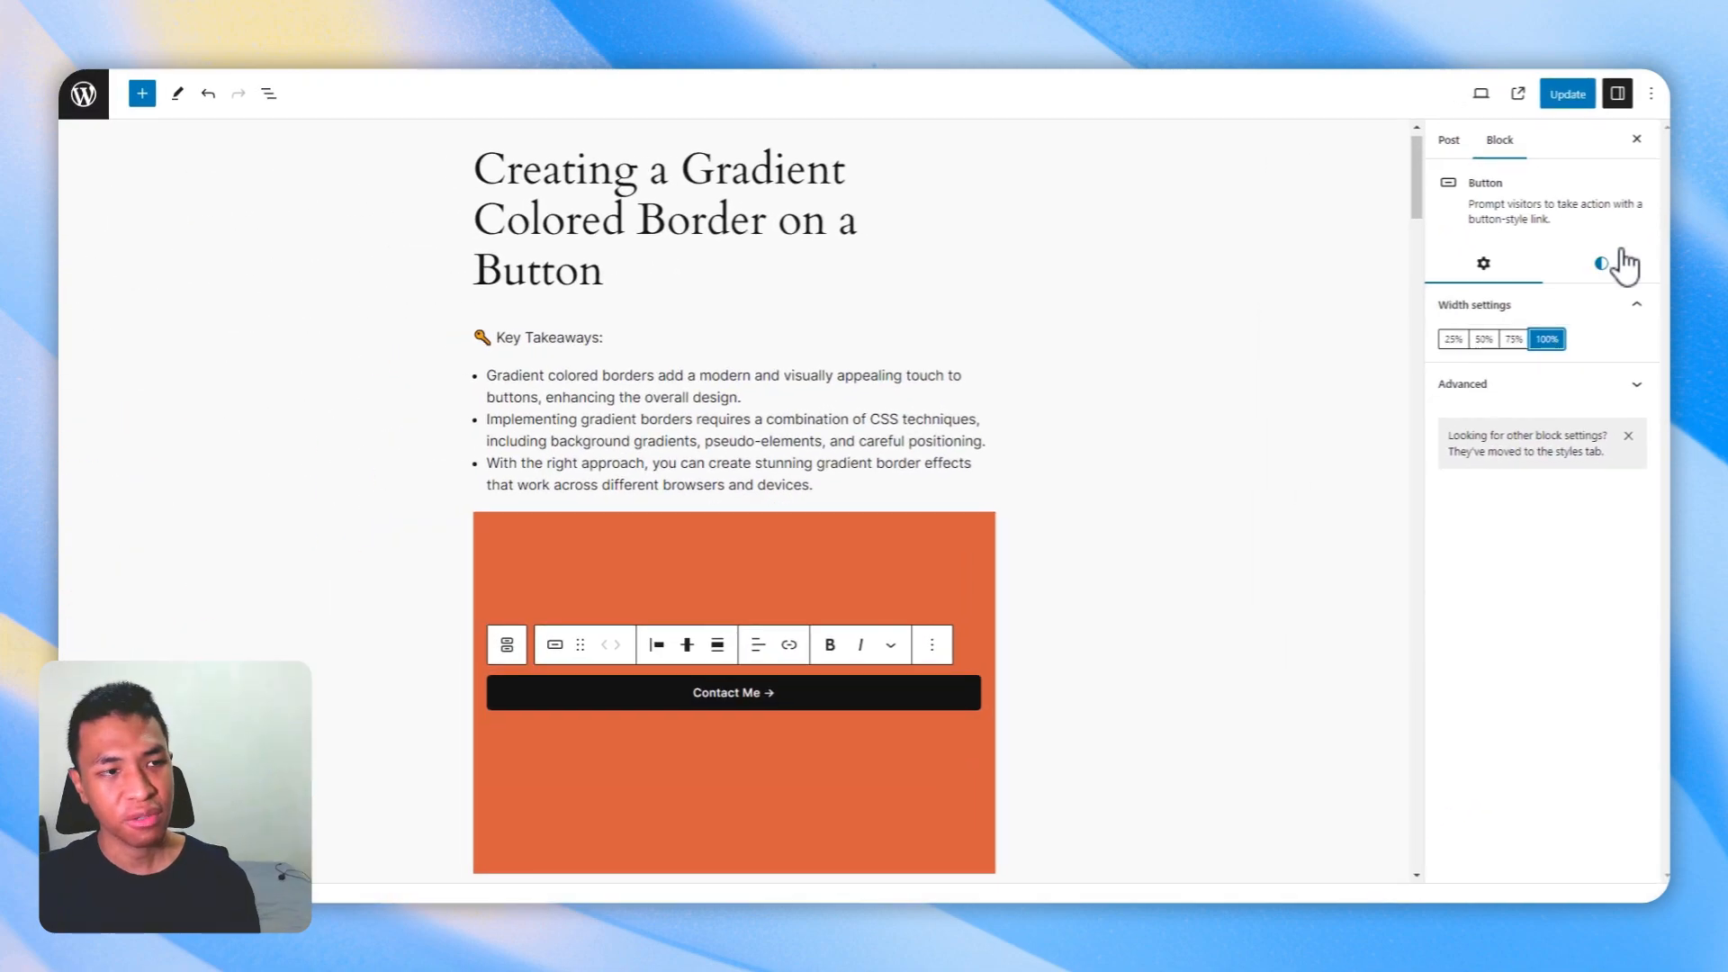
{"action": "left_click", "coordinate": [1566, 463]}
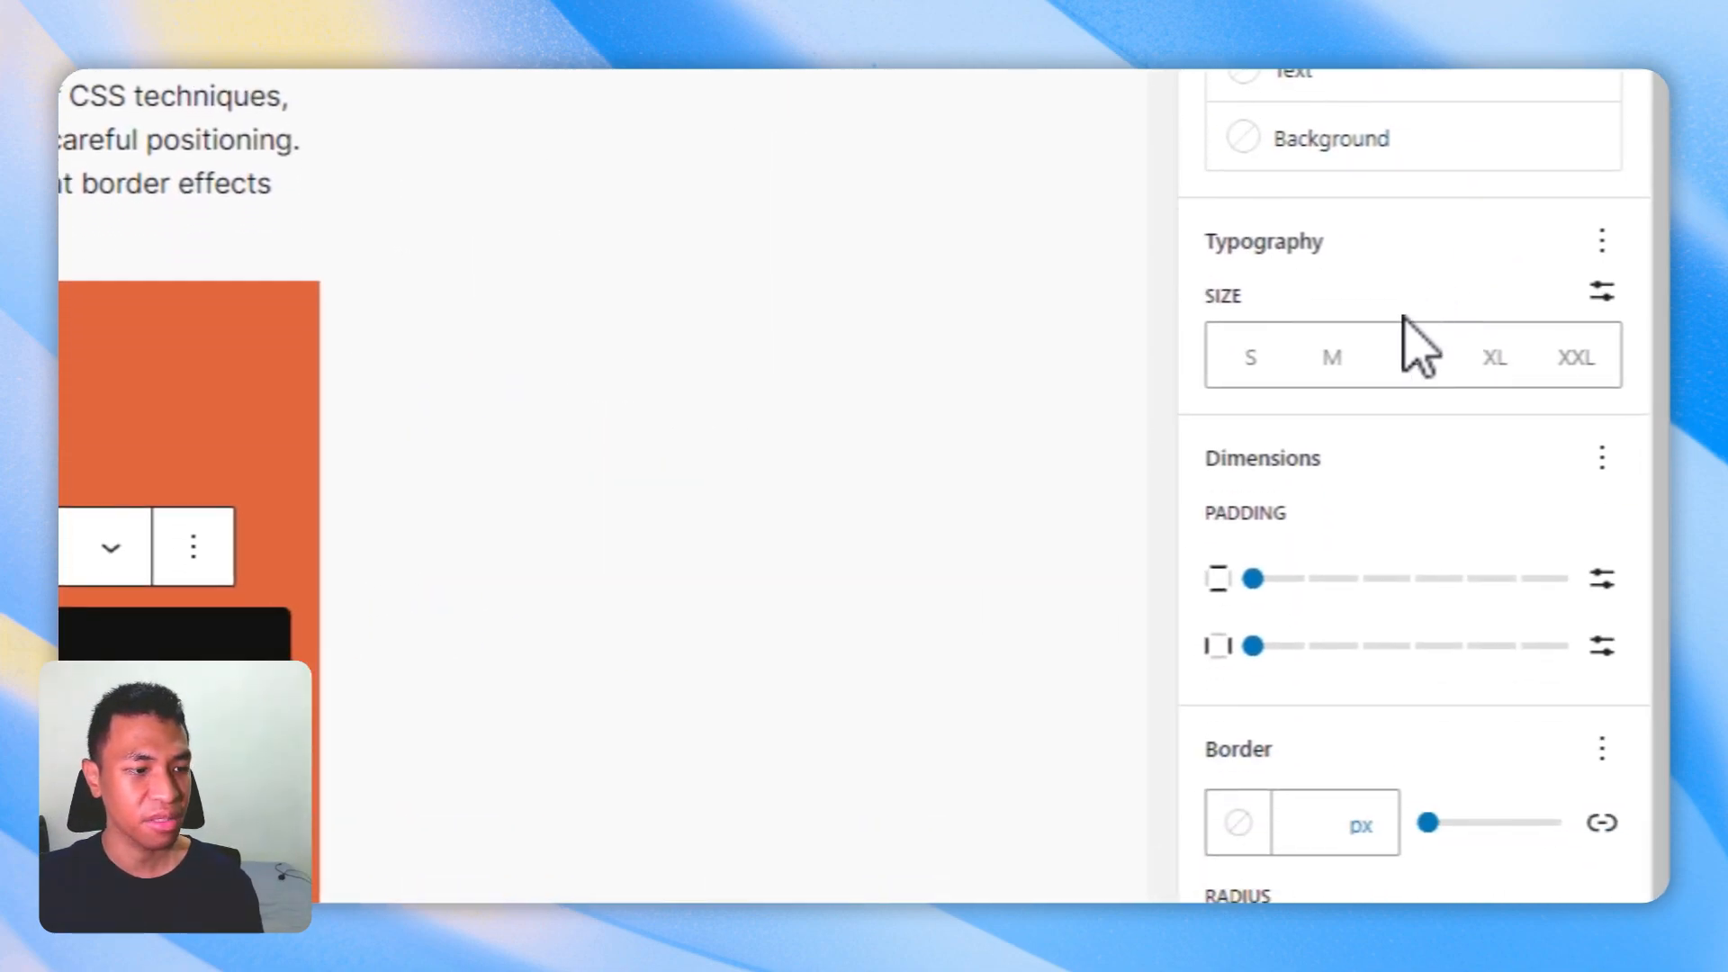
{"action": "left_click", "coordinate": [1306, 796]}
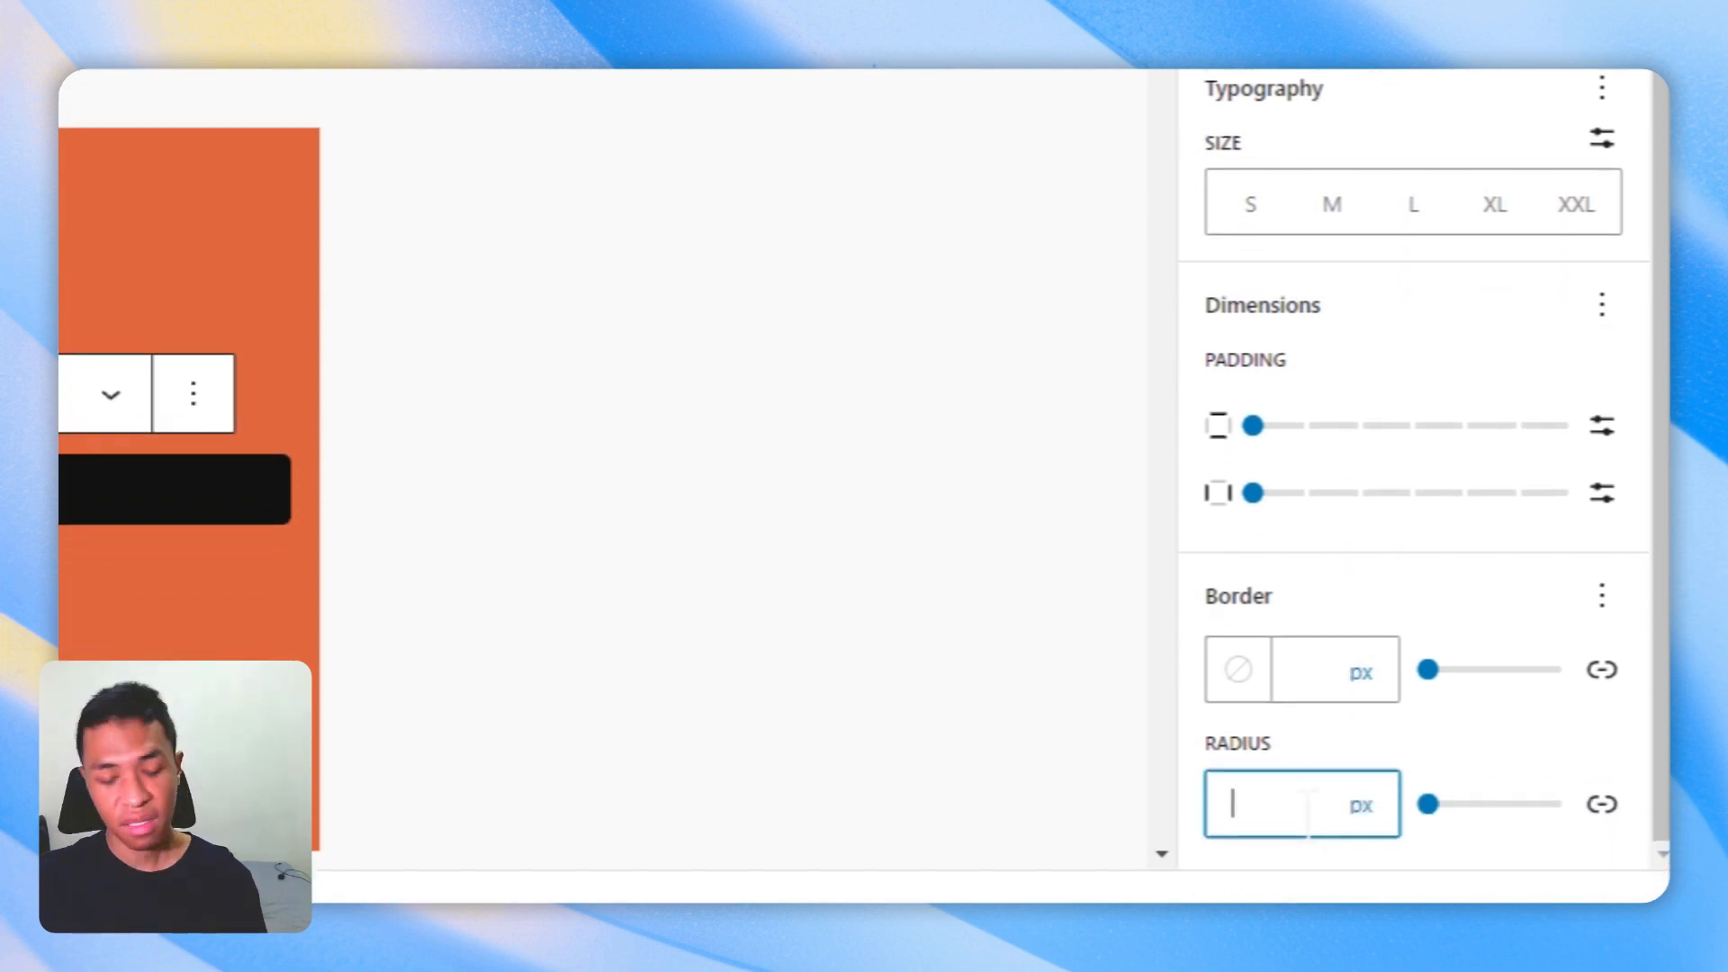
{"action": "type", "text": "100"}
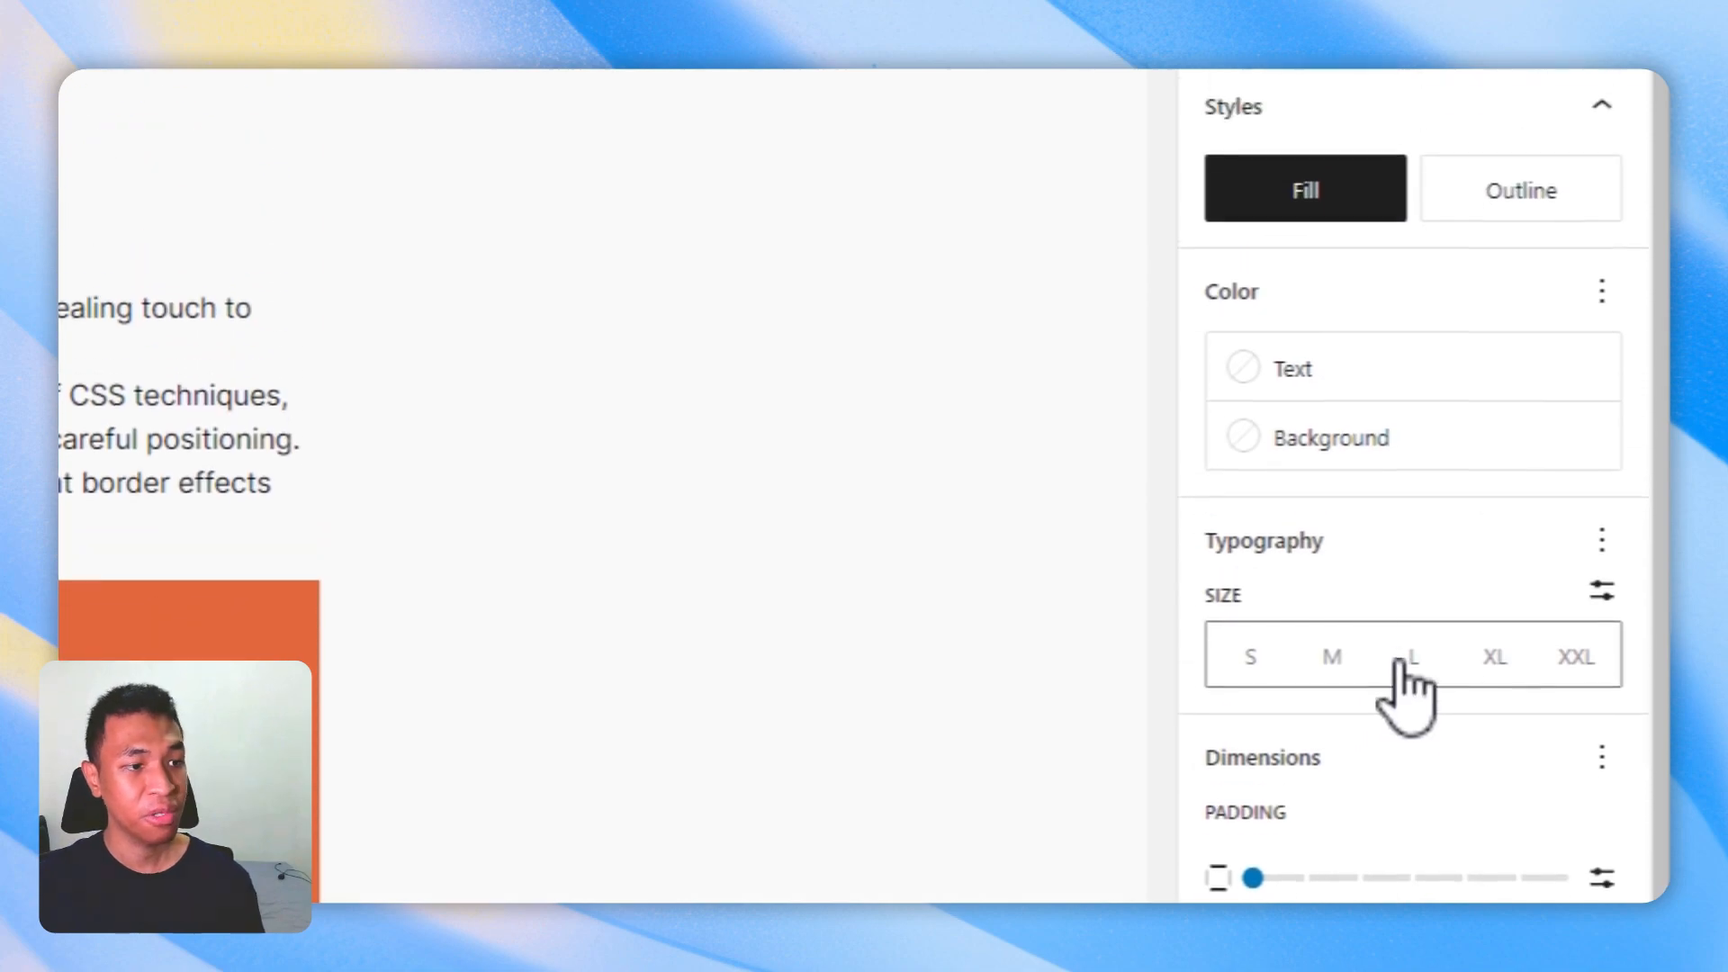
{"action": "left_click", "coordinate": [1402, 686]}
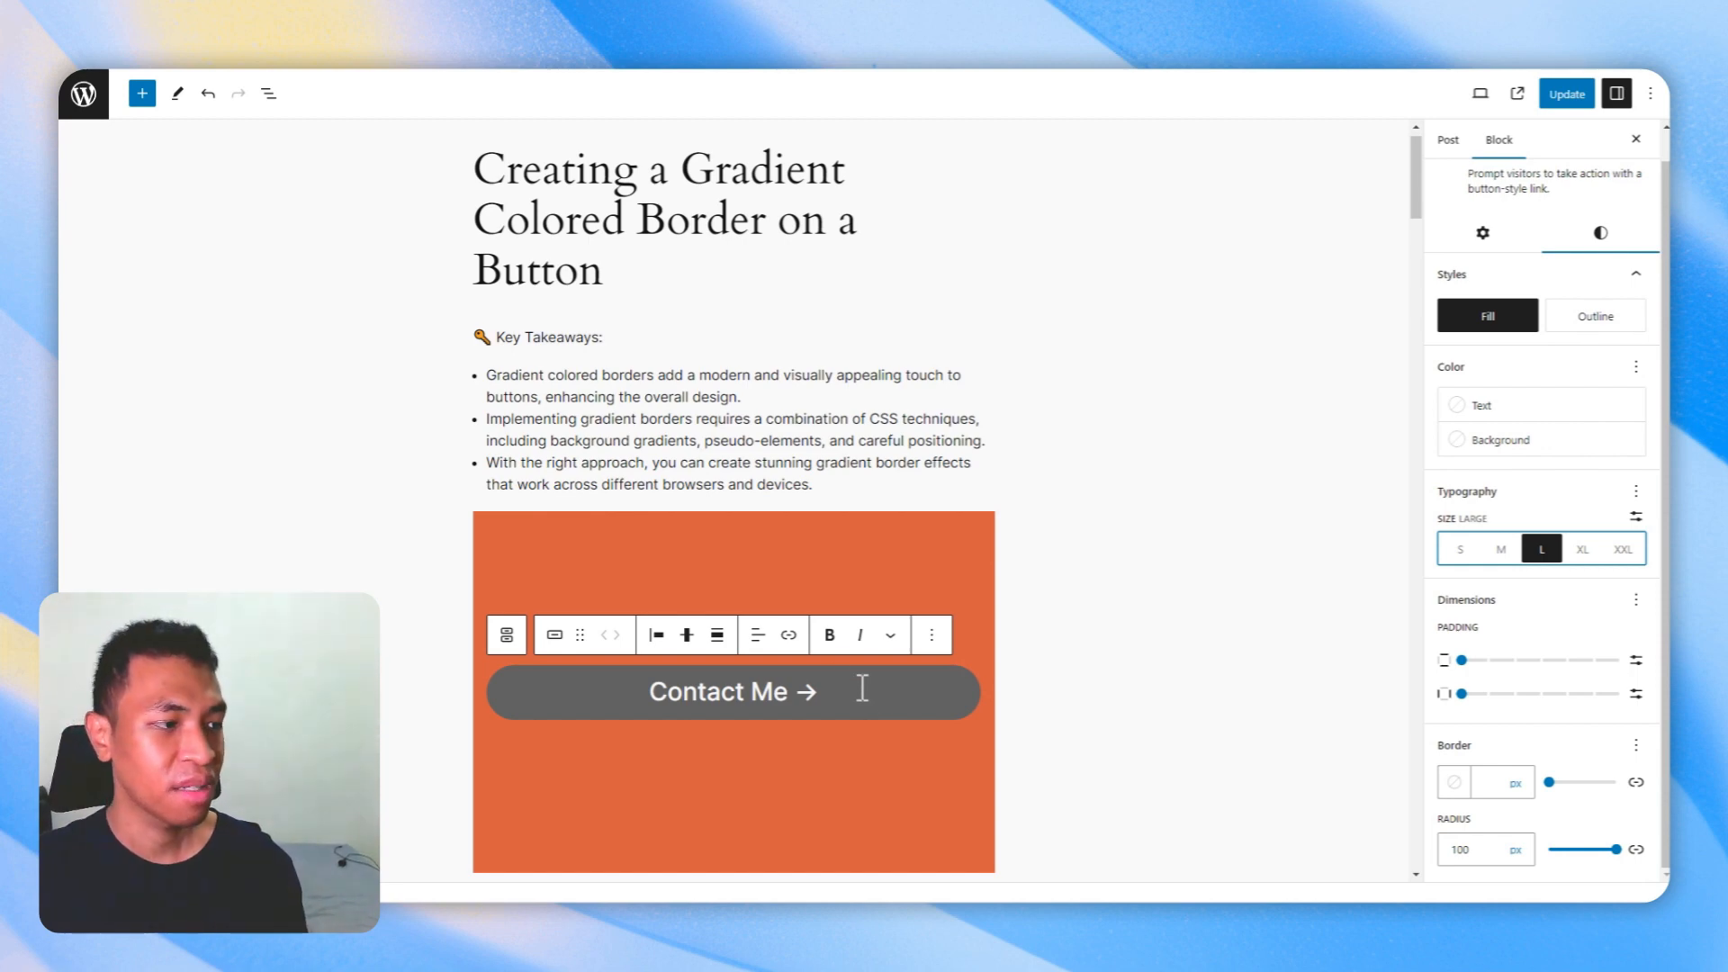
Link the Contact Me button to nusapixel.com.
{"action": "left_click", "coordinate": [788, 635]}
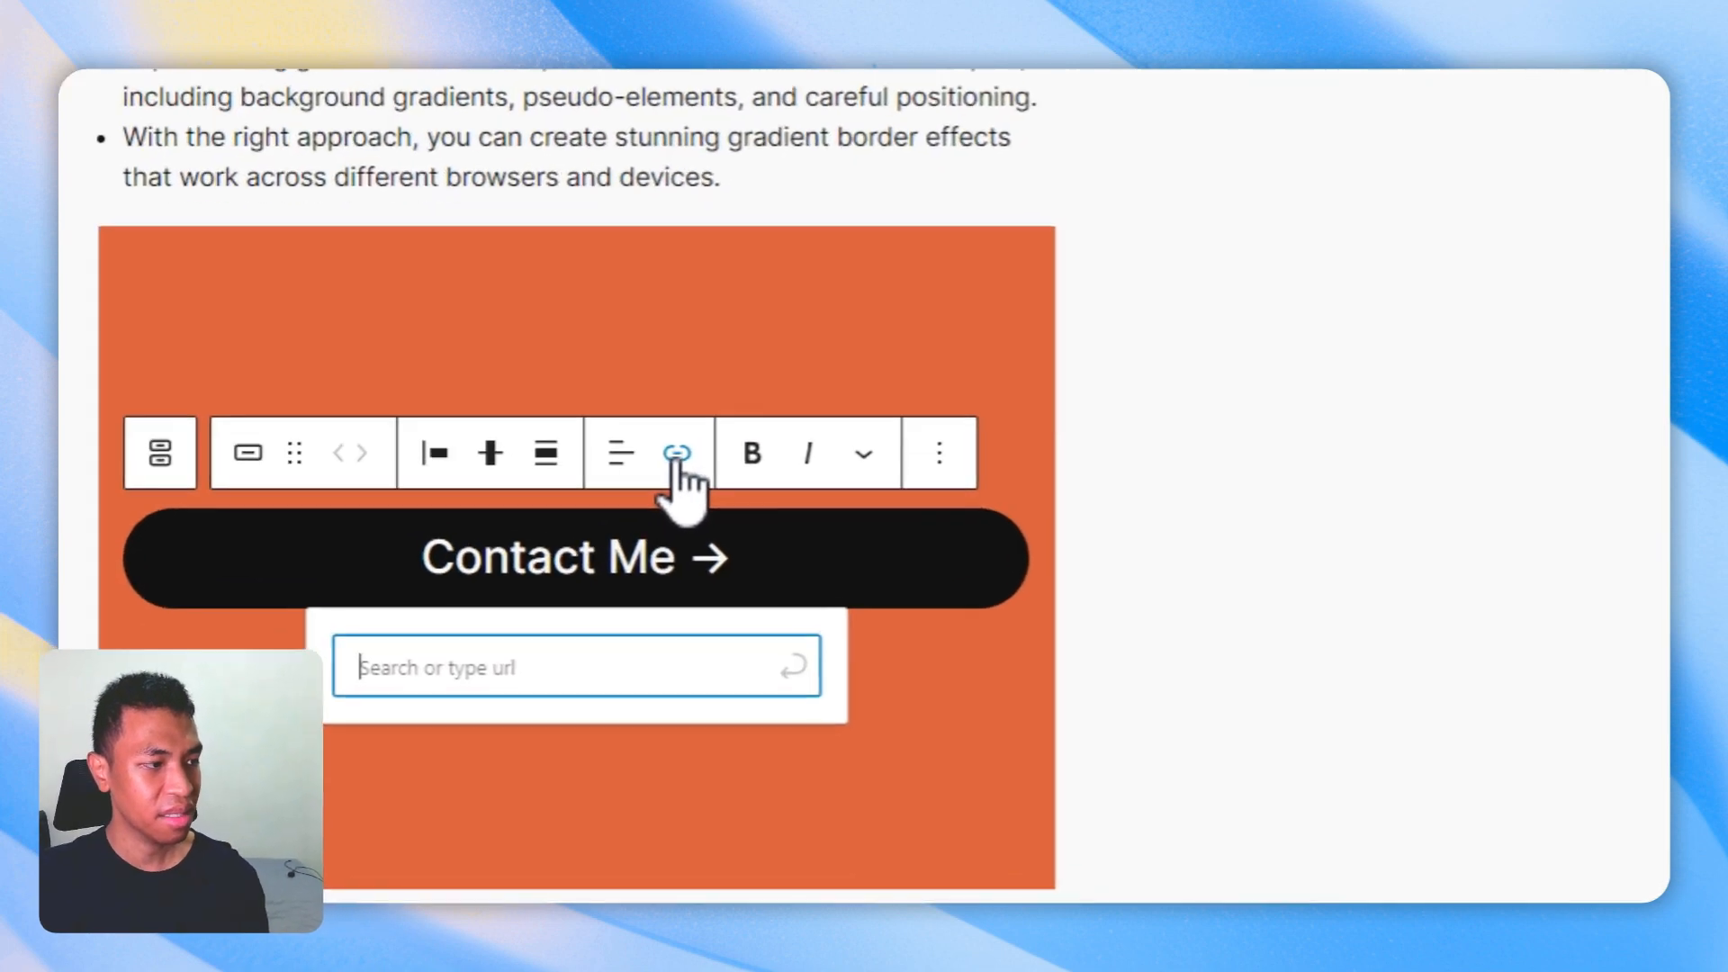
{"action": "type", "text": "nusap"}
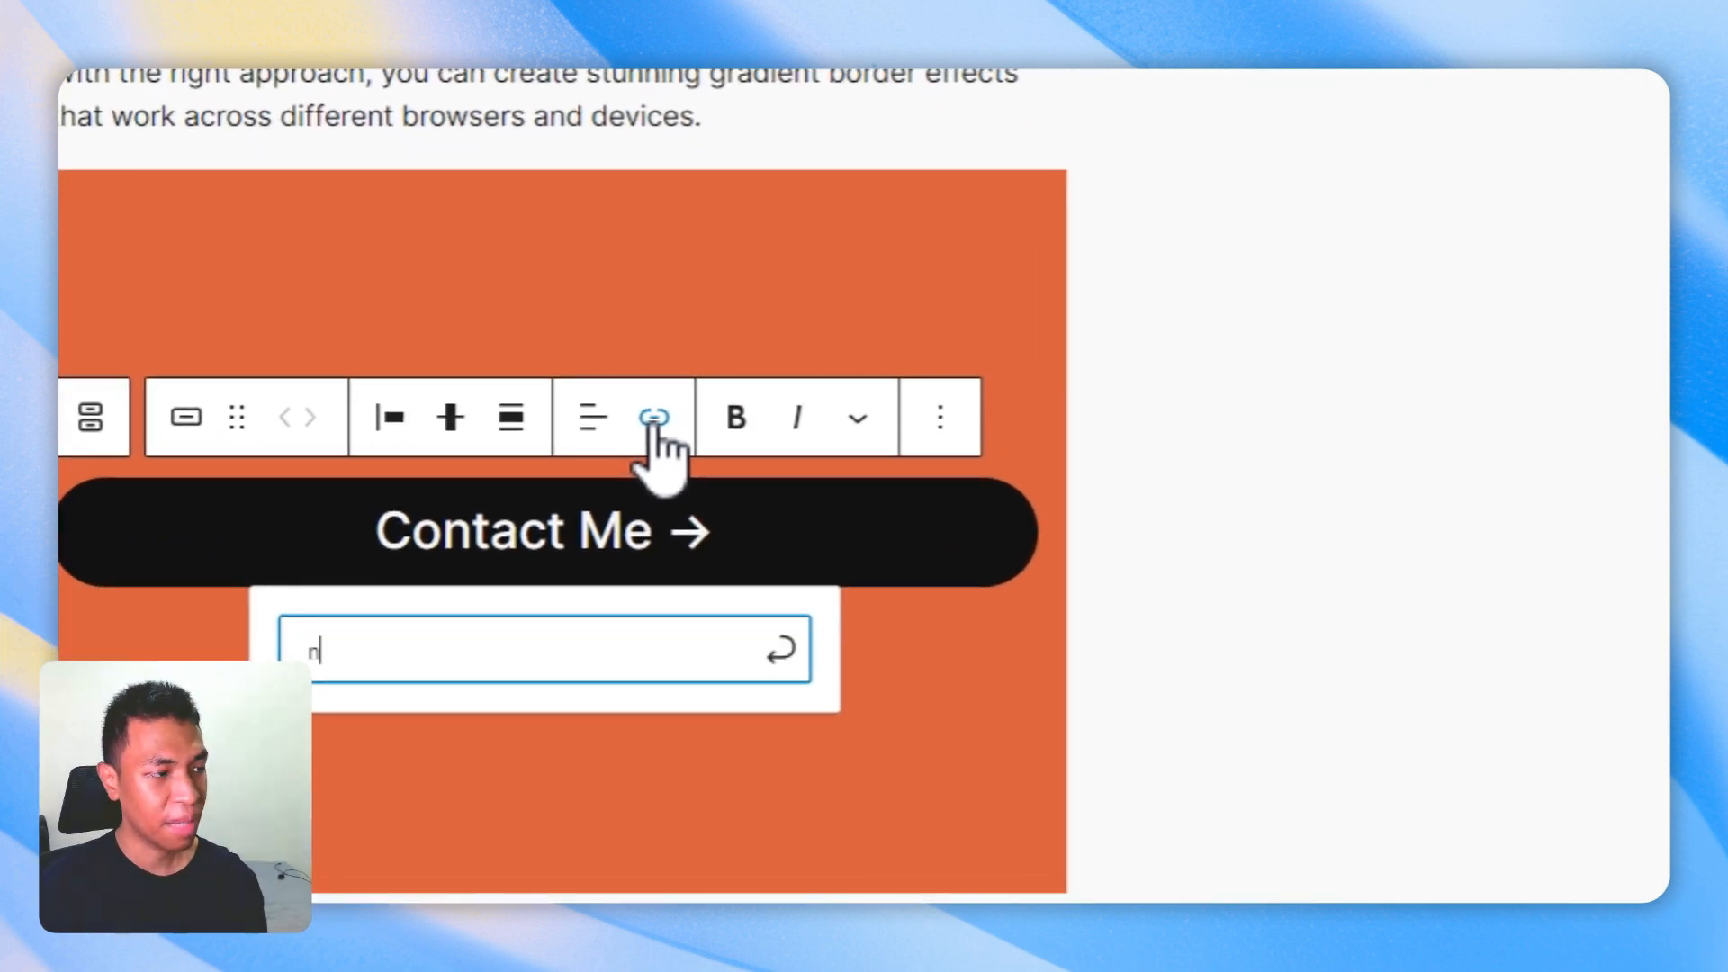
{"action": "type", "text": "ixel.com"}
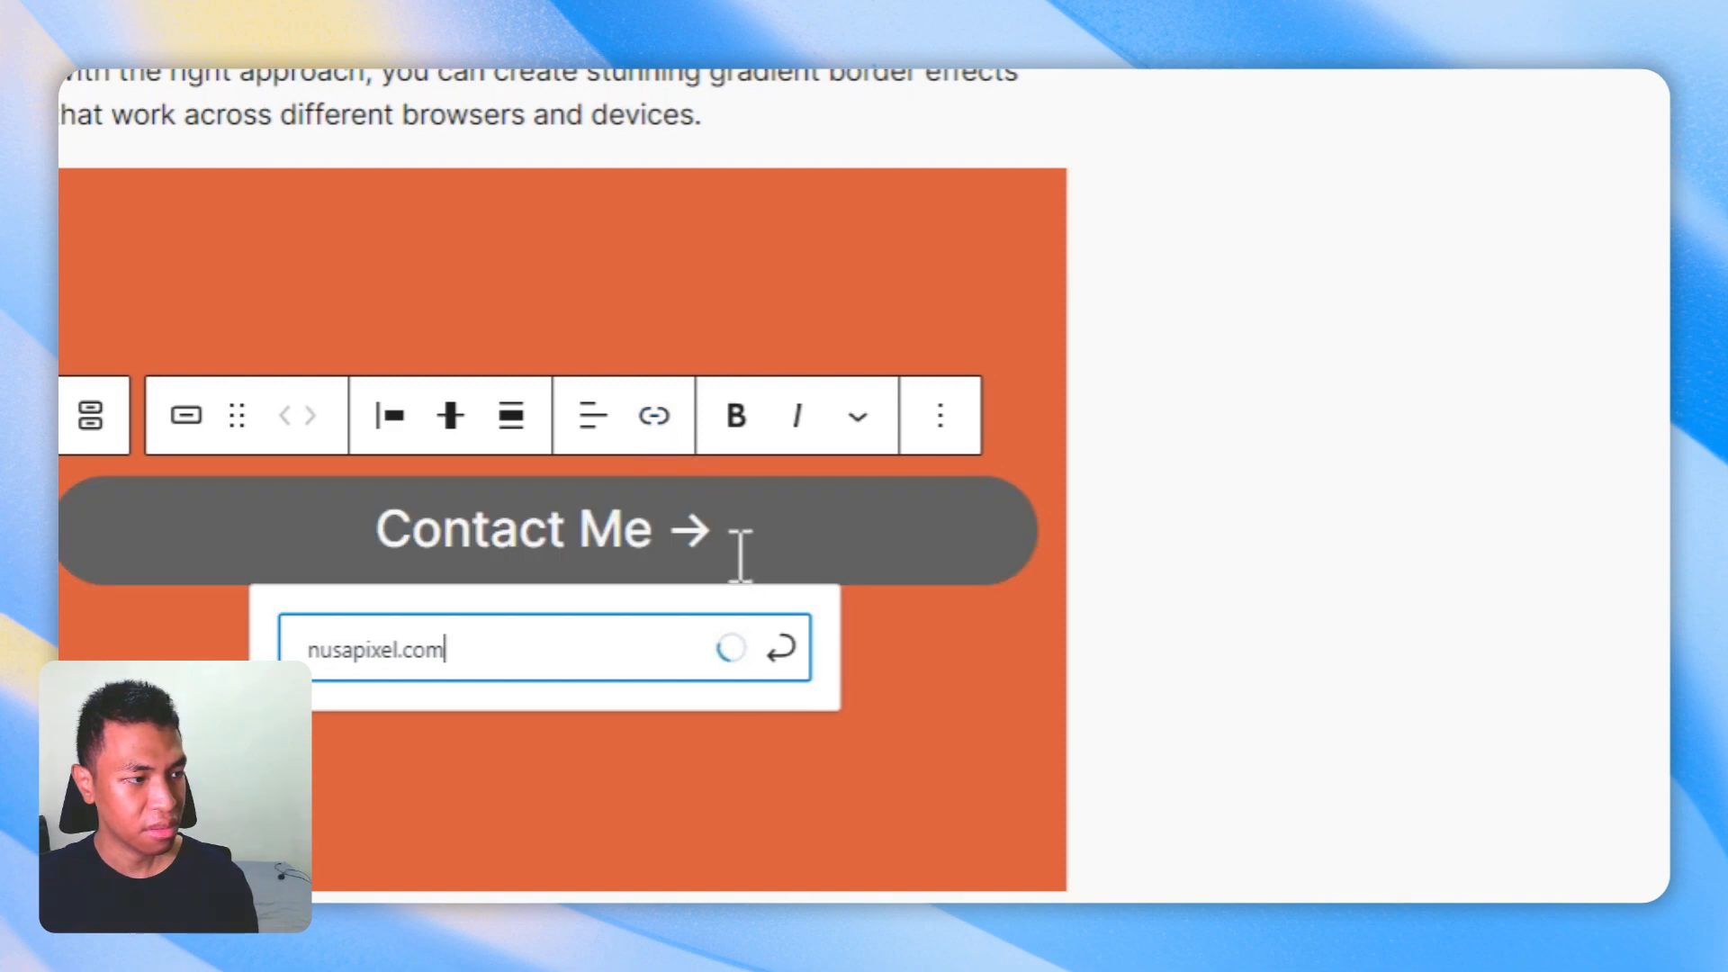
{"action": "left_click", "coordinate": [781, 647]}
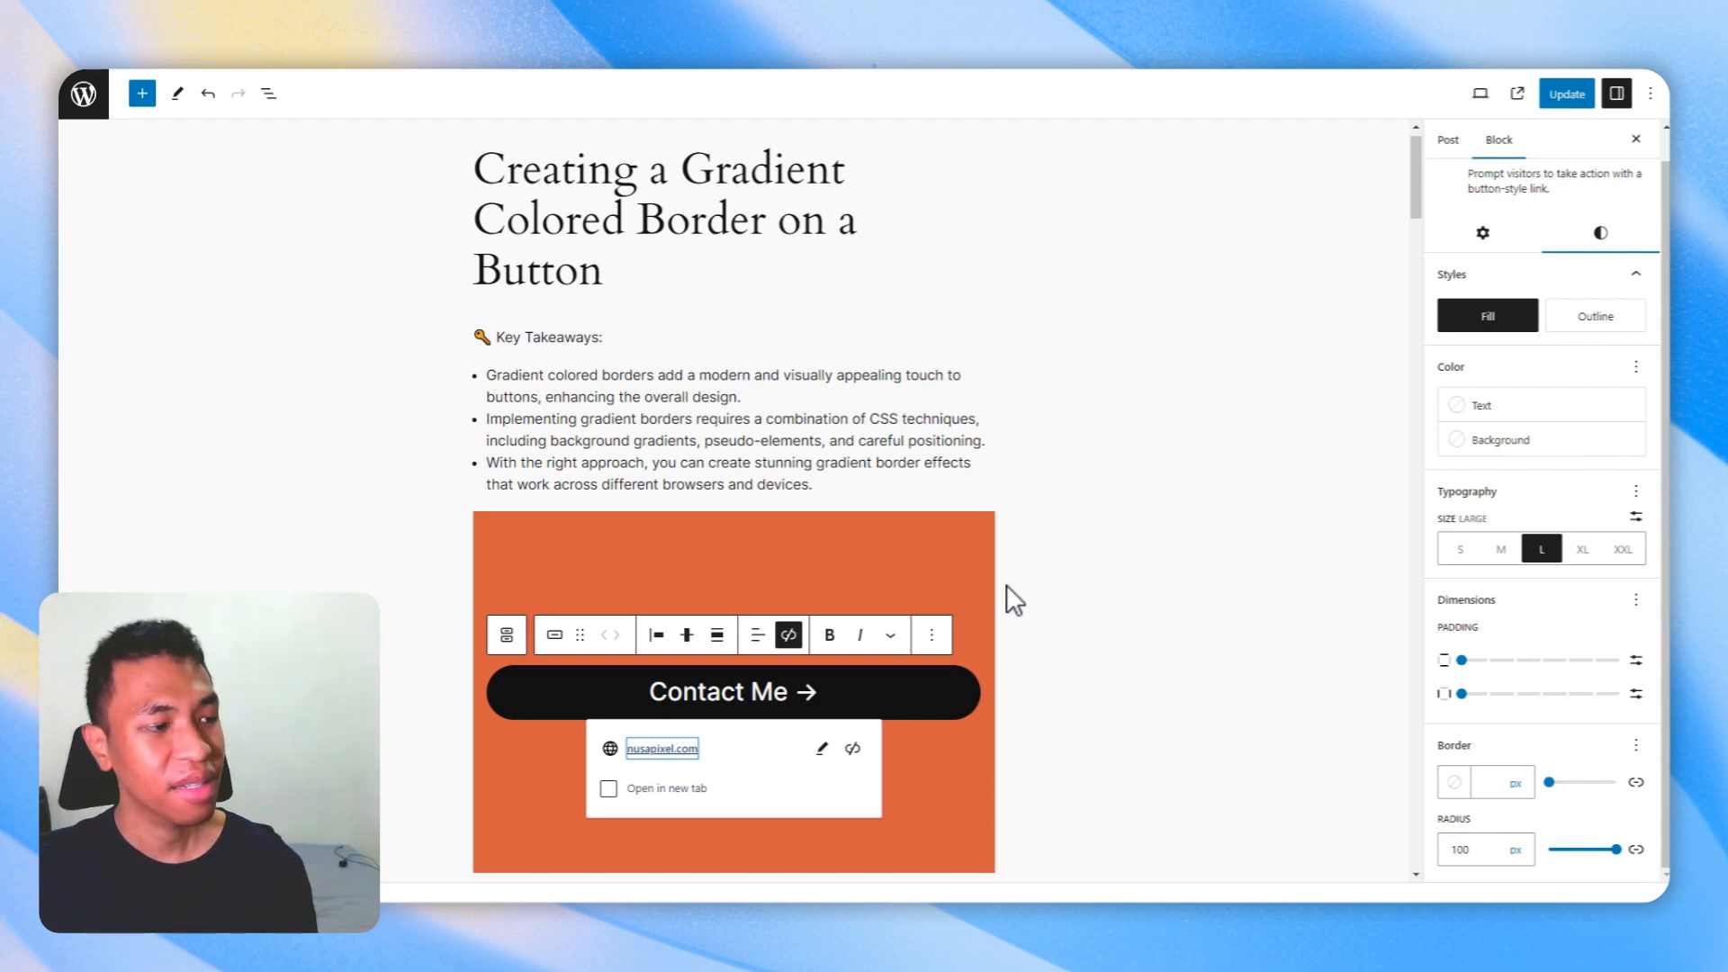
Open the gradient options for the cover block's overlay colour.
{"action": "left_click", "coordinate": [836, 545]}
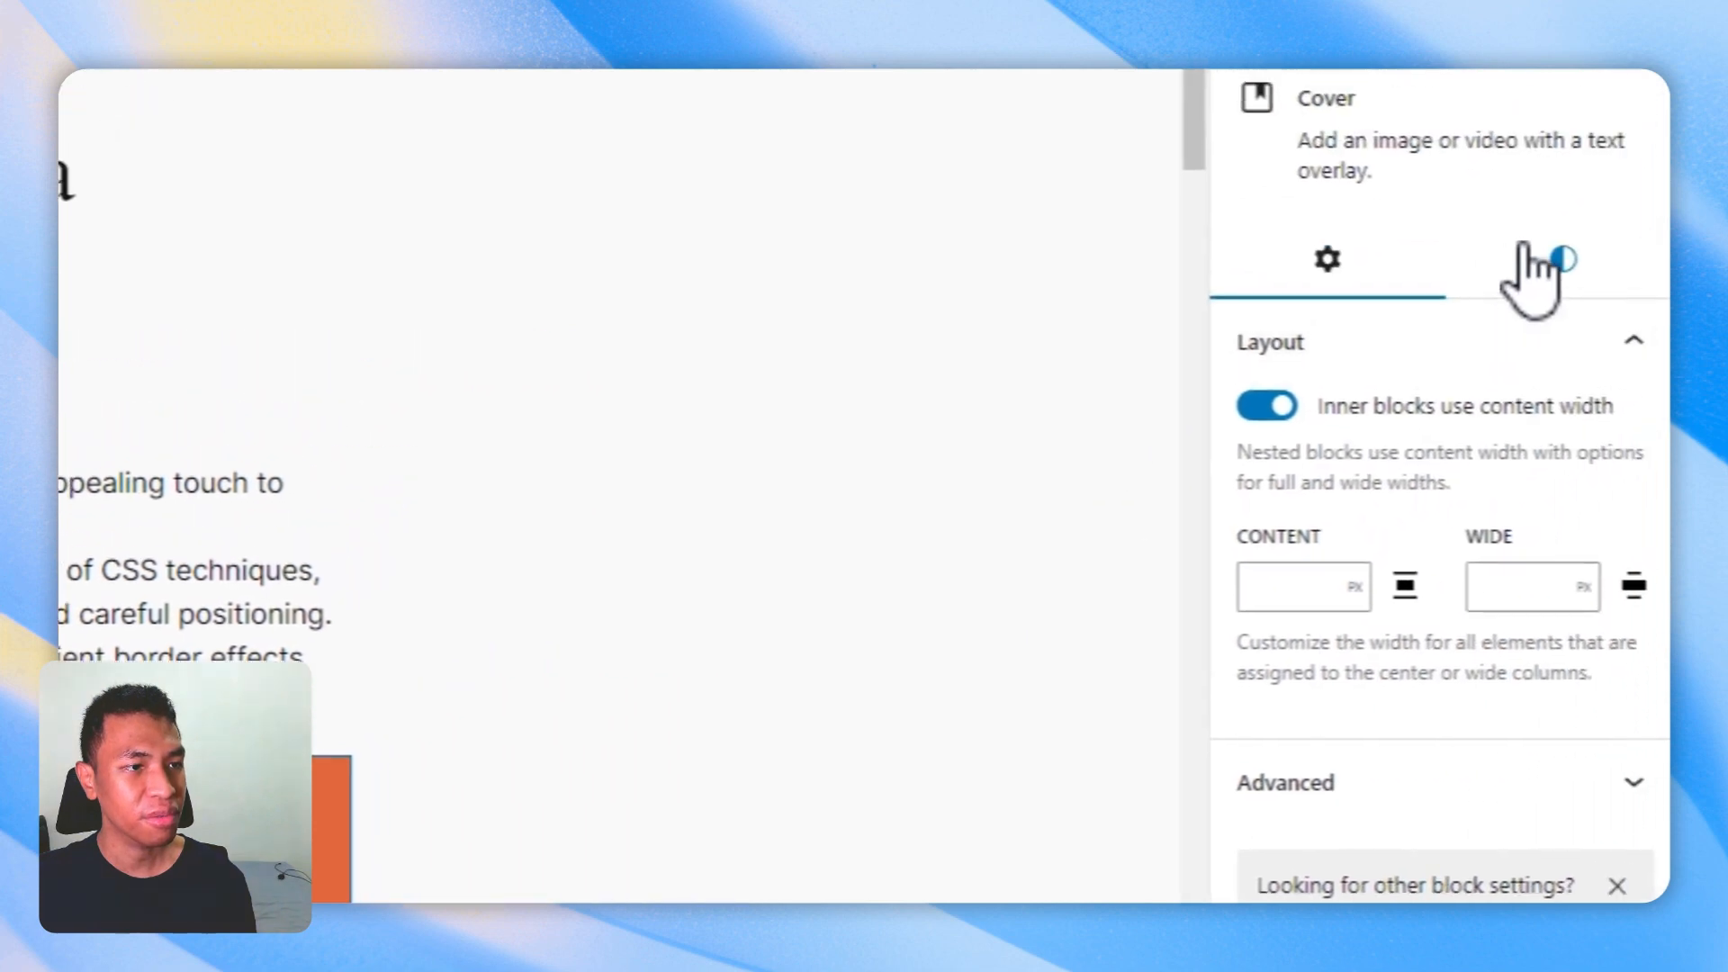
{"action": "left_click", "coordinate": [1532, 301]}
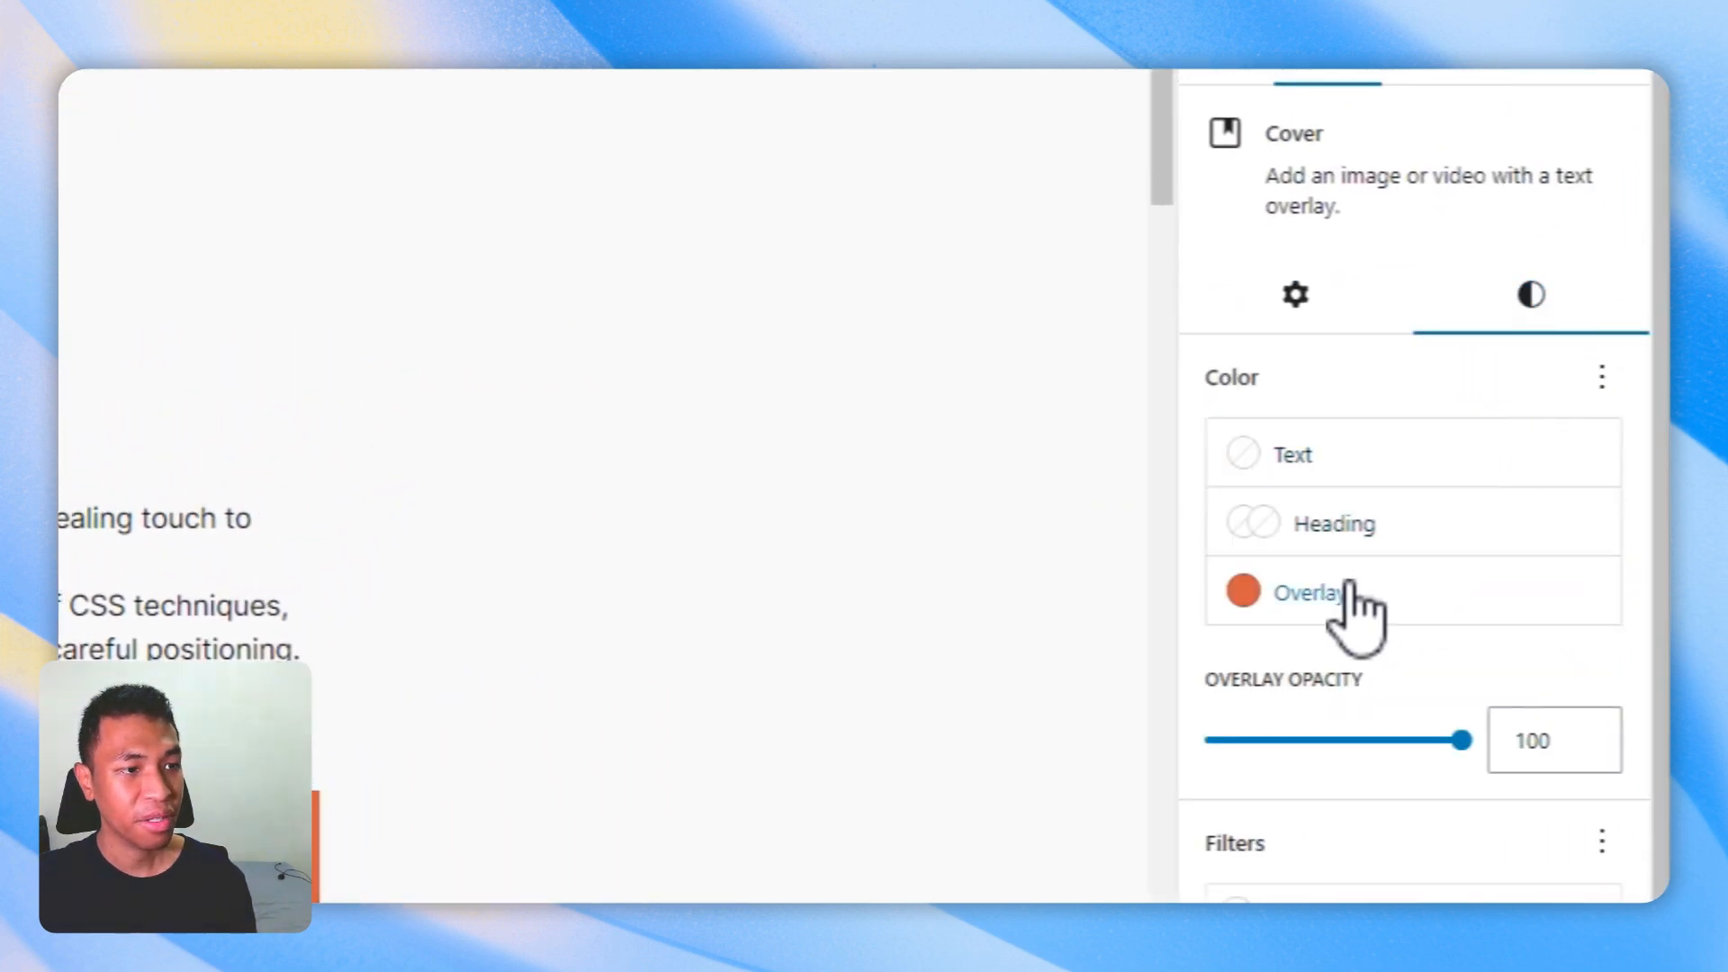
{"action": "left_click", "coordinate": [1322, 602]}
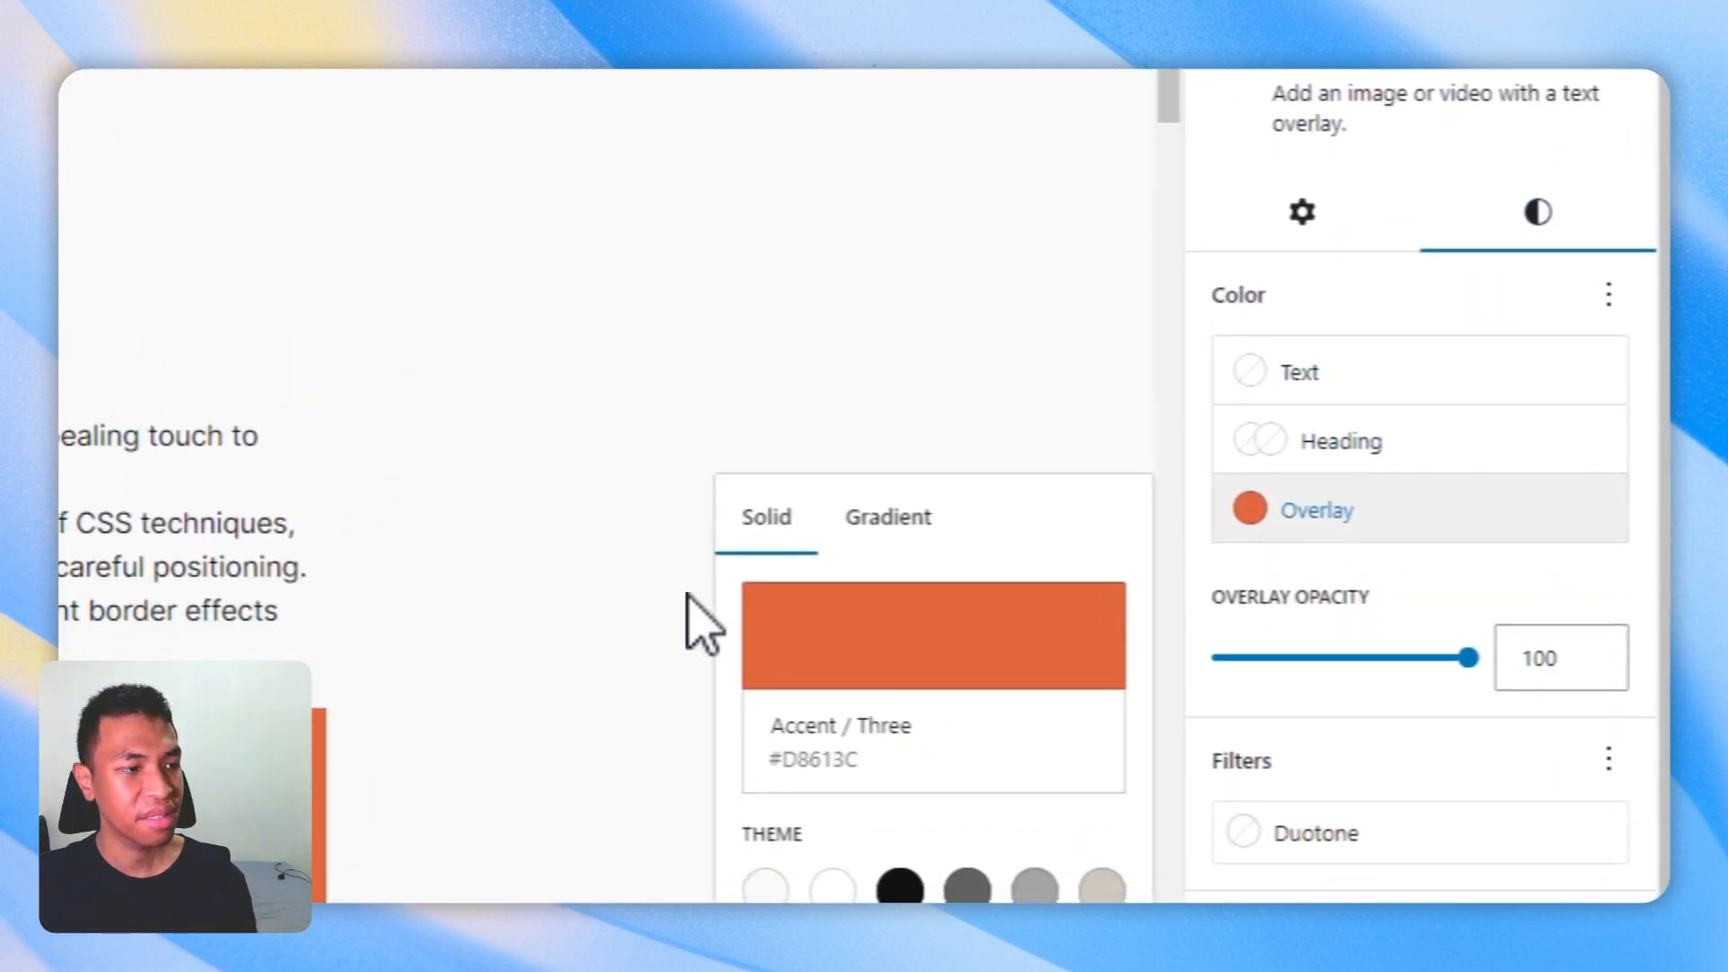
{"action": "left_click", "coordinate": [931, 486]}
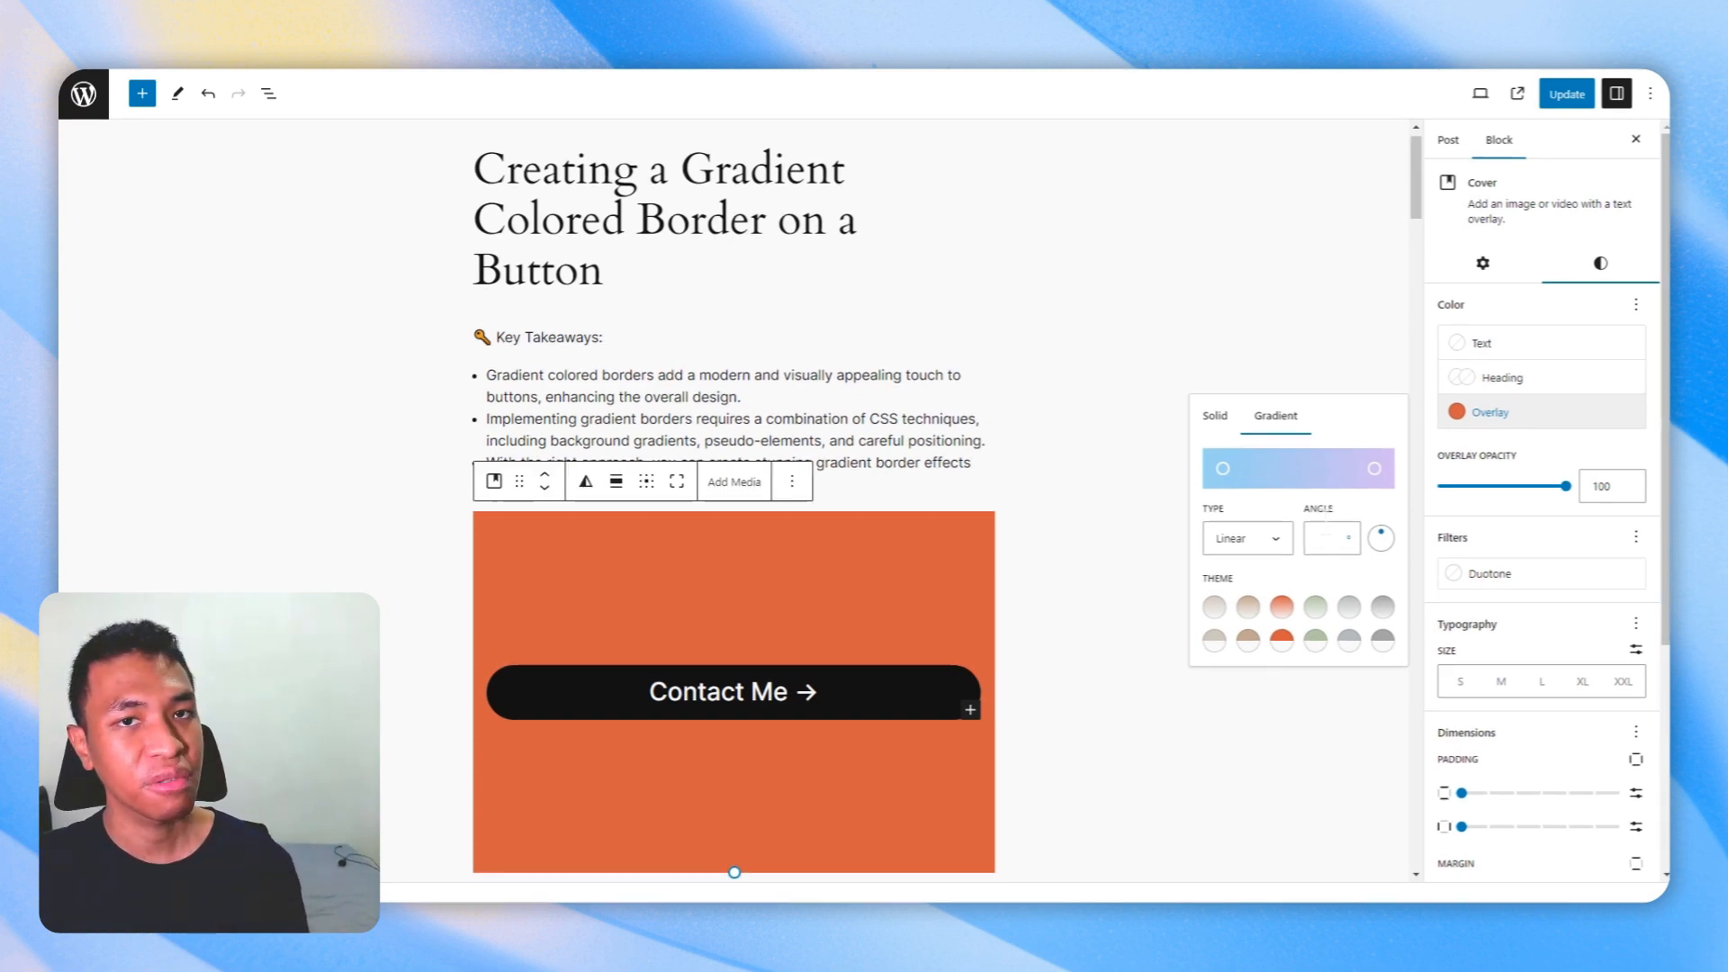
Switch to uiGradients and copy the Rastafari gradient's first colour, #1e9600.
{"action": "left_click", "coordinate": [636, 68]}
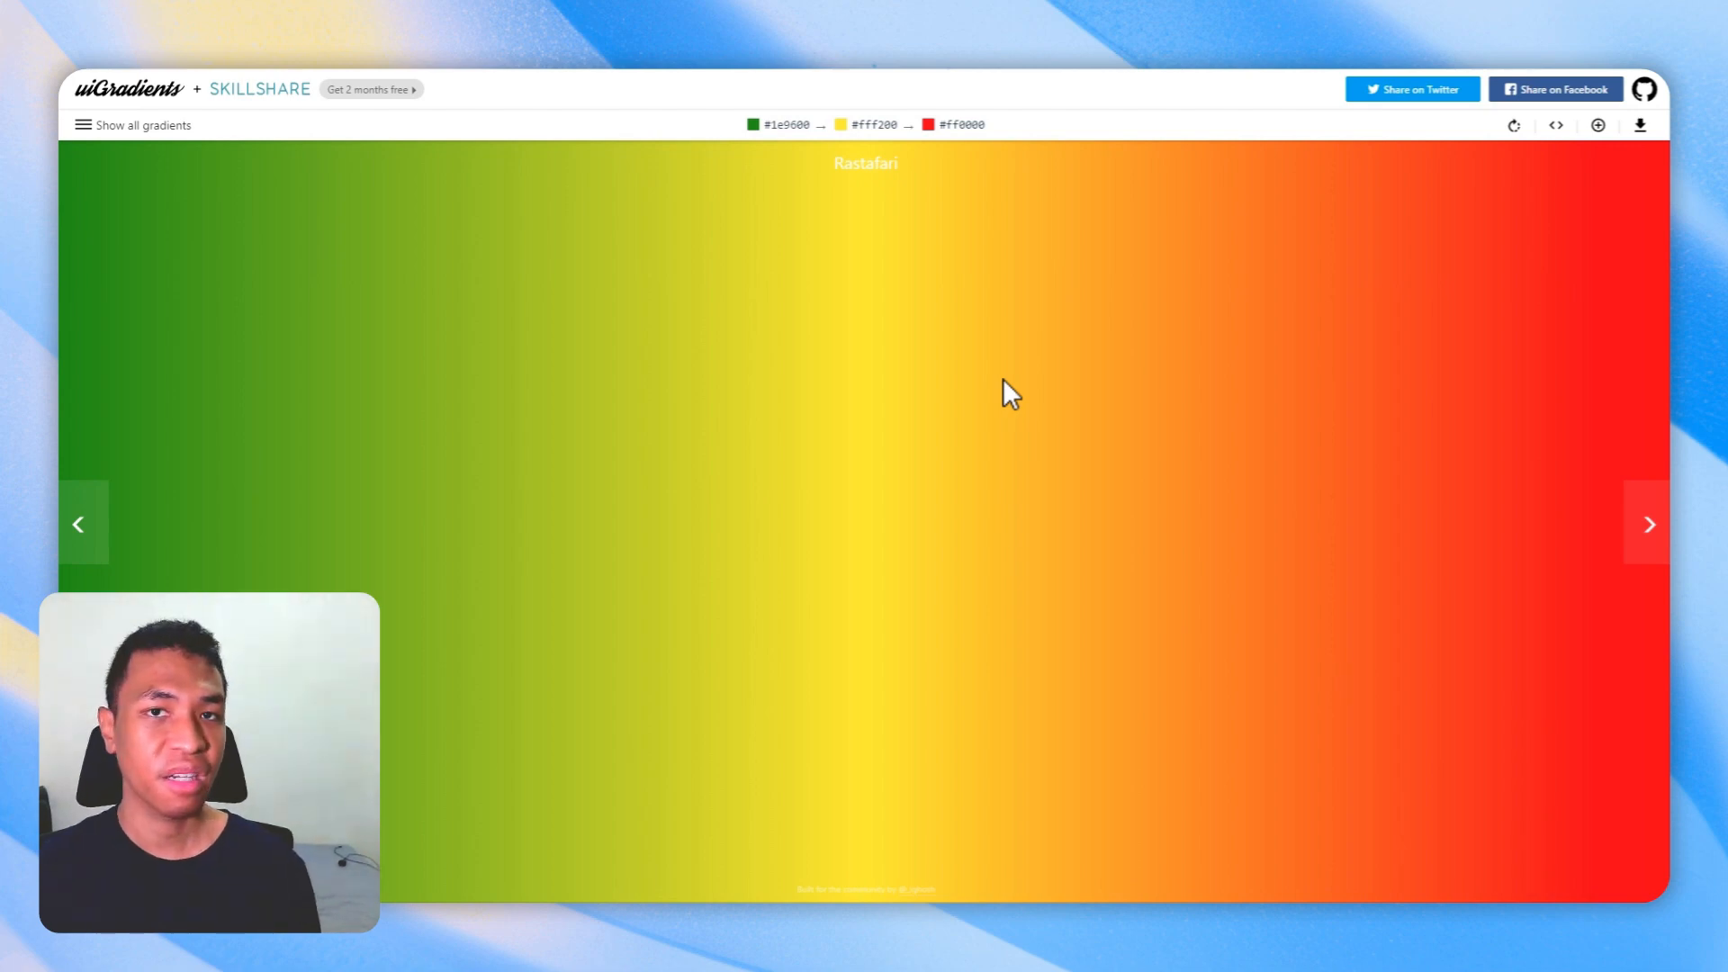
{"action": "left_click", "coordinate": [100, 129]}
{"action": "left_click", "coordinate": [97, 128]}
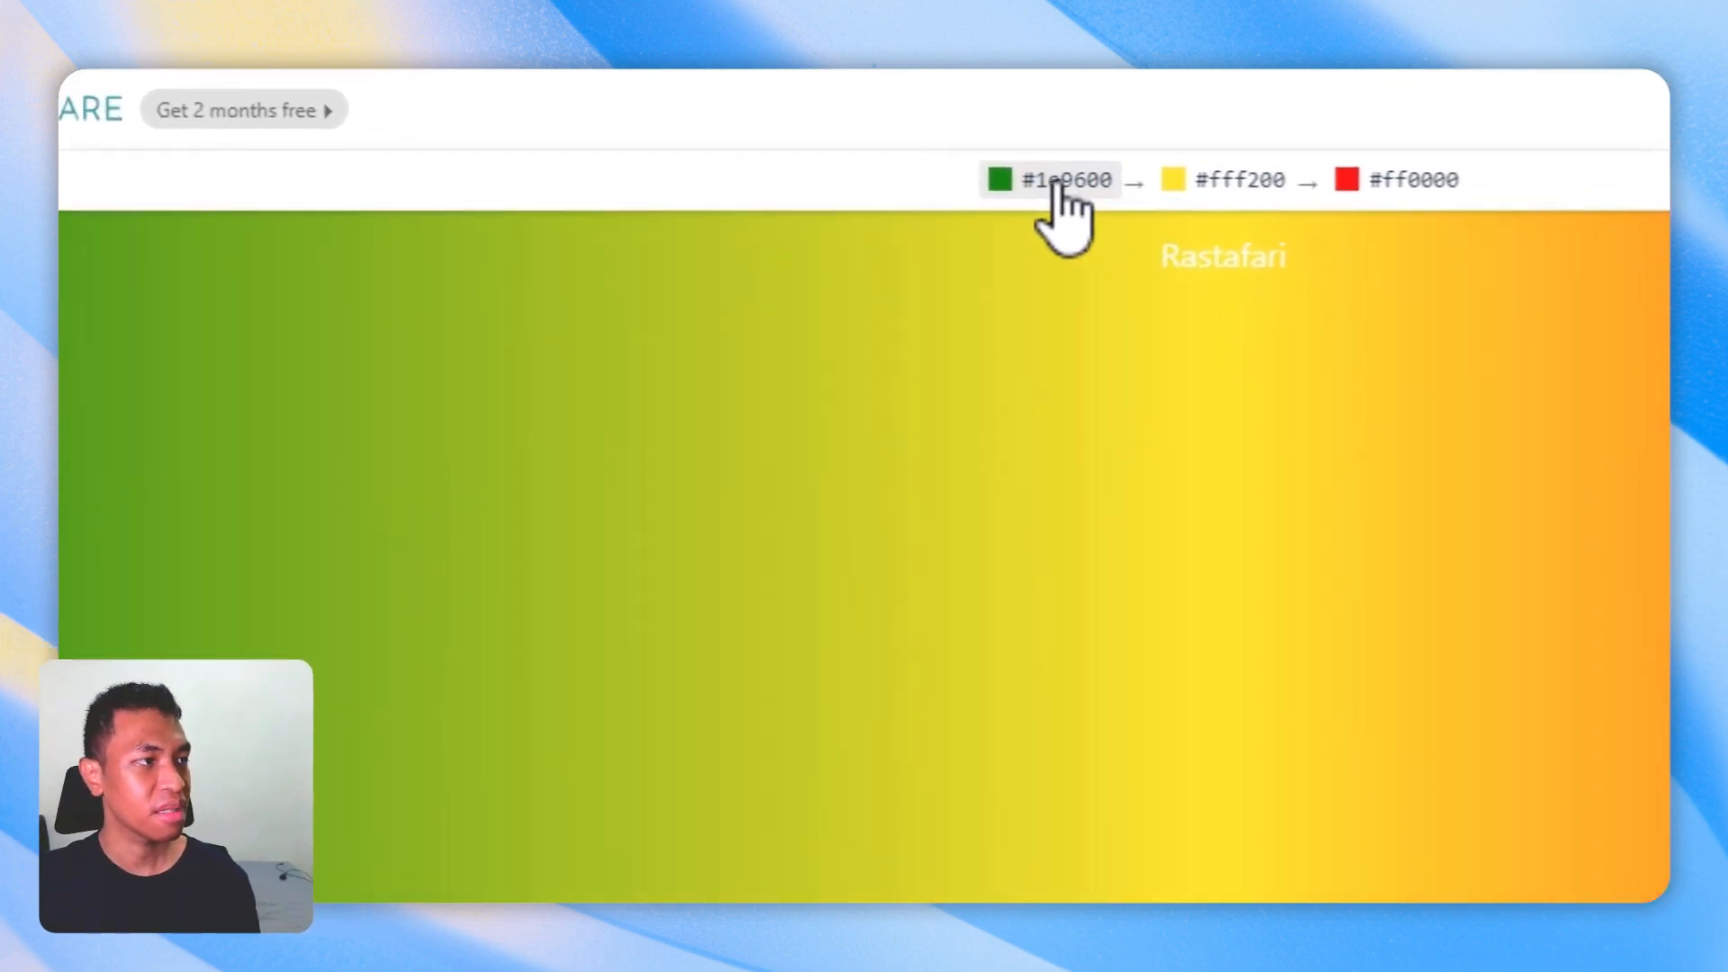
{"action": "left_click", "coordinate": [784, 125]}
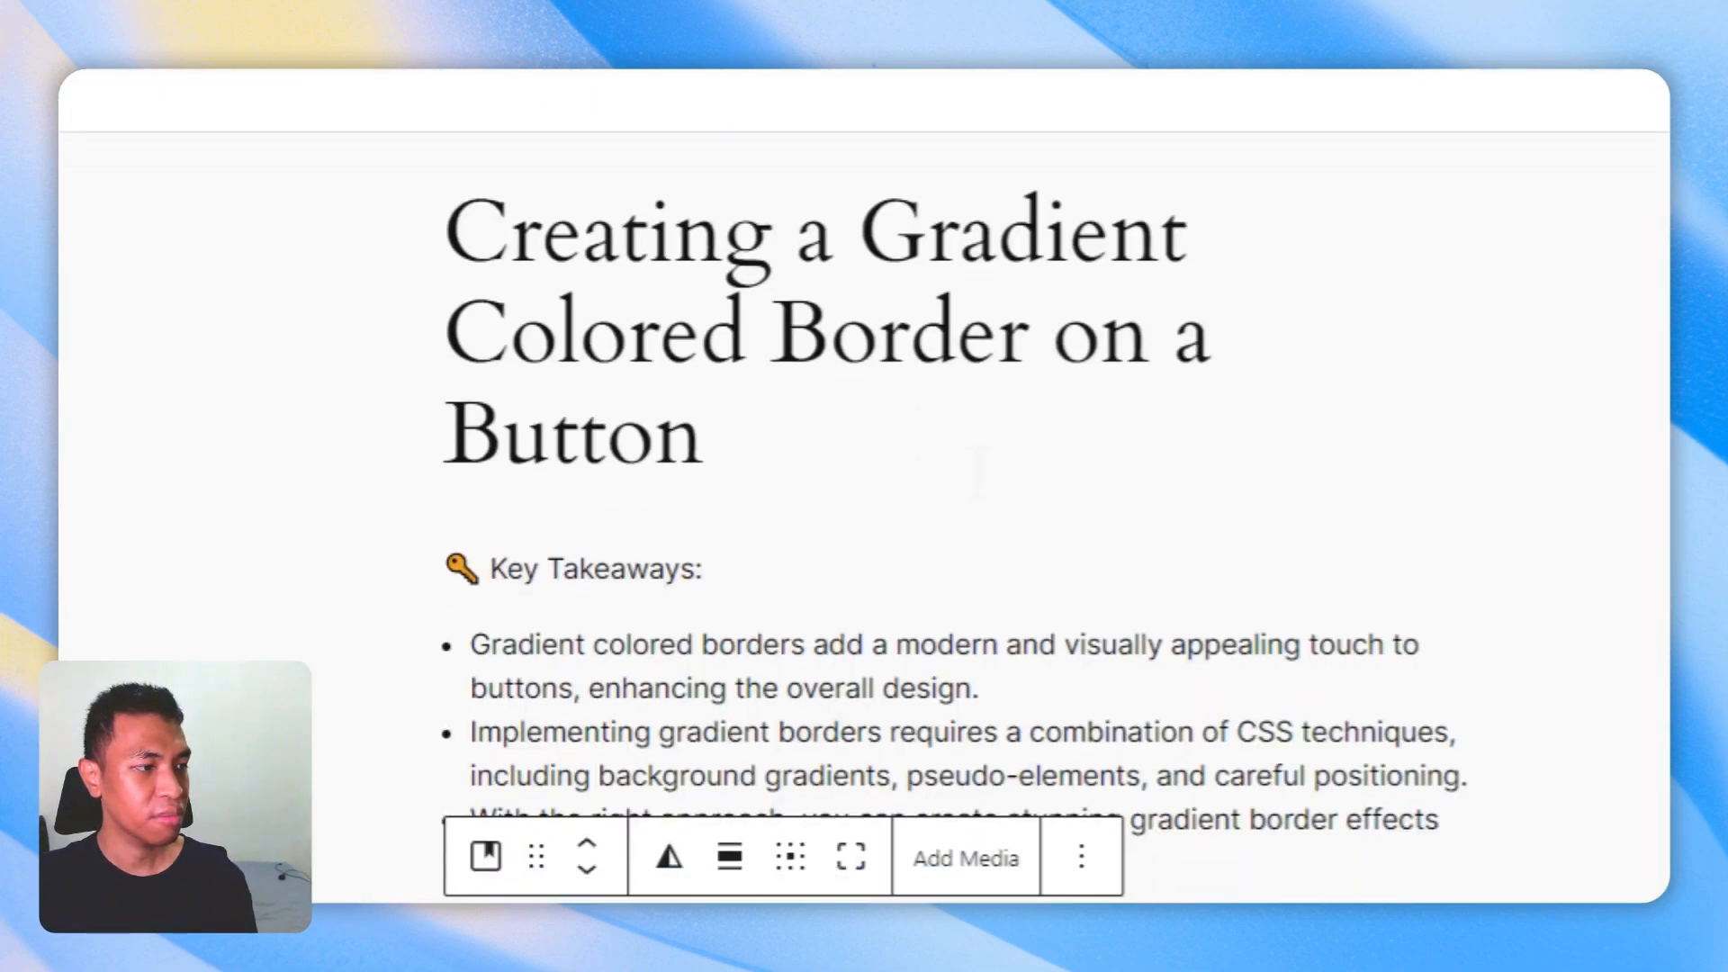
Back in the WordPress editor, set the first stop of the cover's overlay gradient to the copied hex colour 1E9600.
{"action": "scroll", "coordinate": [703, 697], "scroll_direction": "down", "scroll_amount": 1}
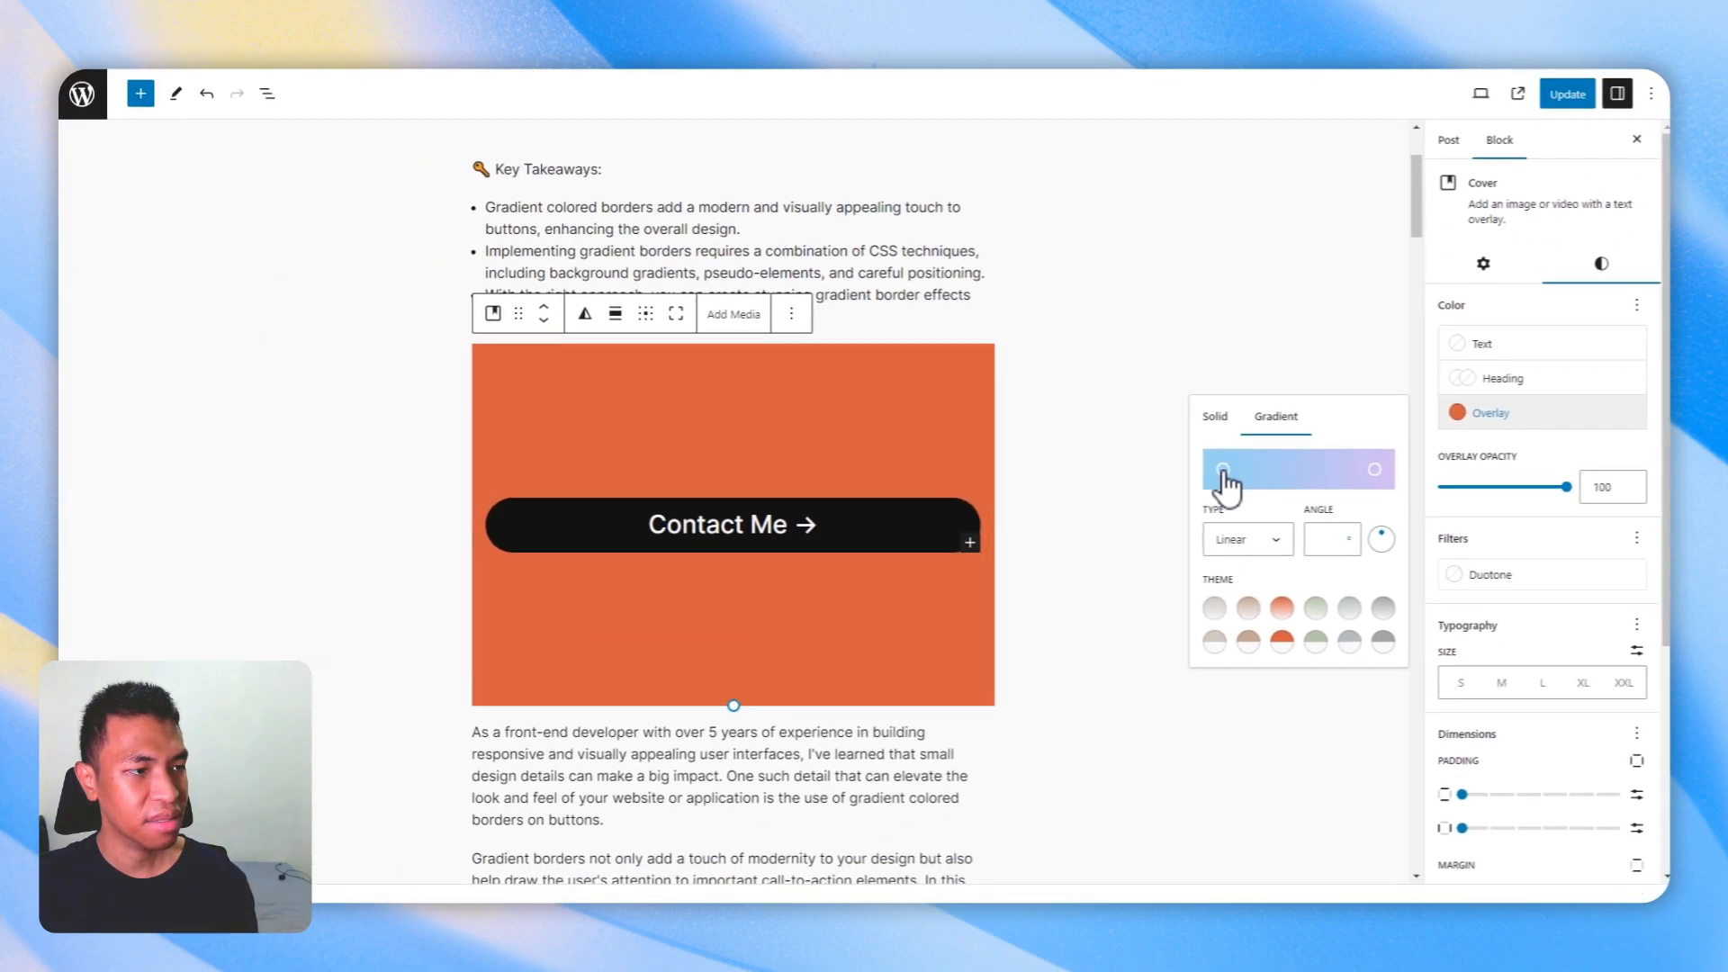
{"action": "left_click", "coordinate": [779, 679]}
{"action": "double_click", "coordinate": [640, 710]}
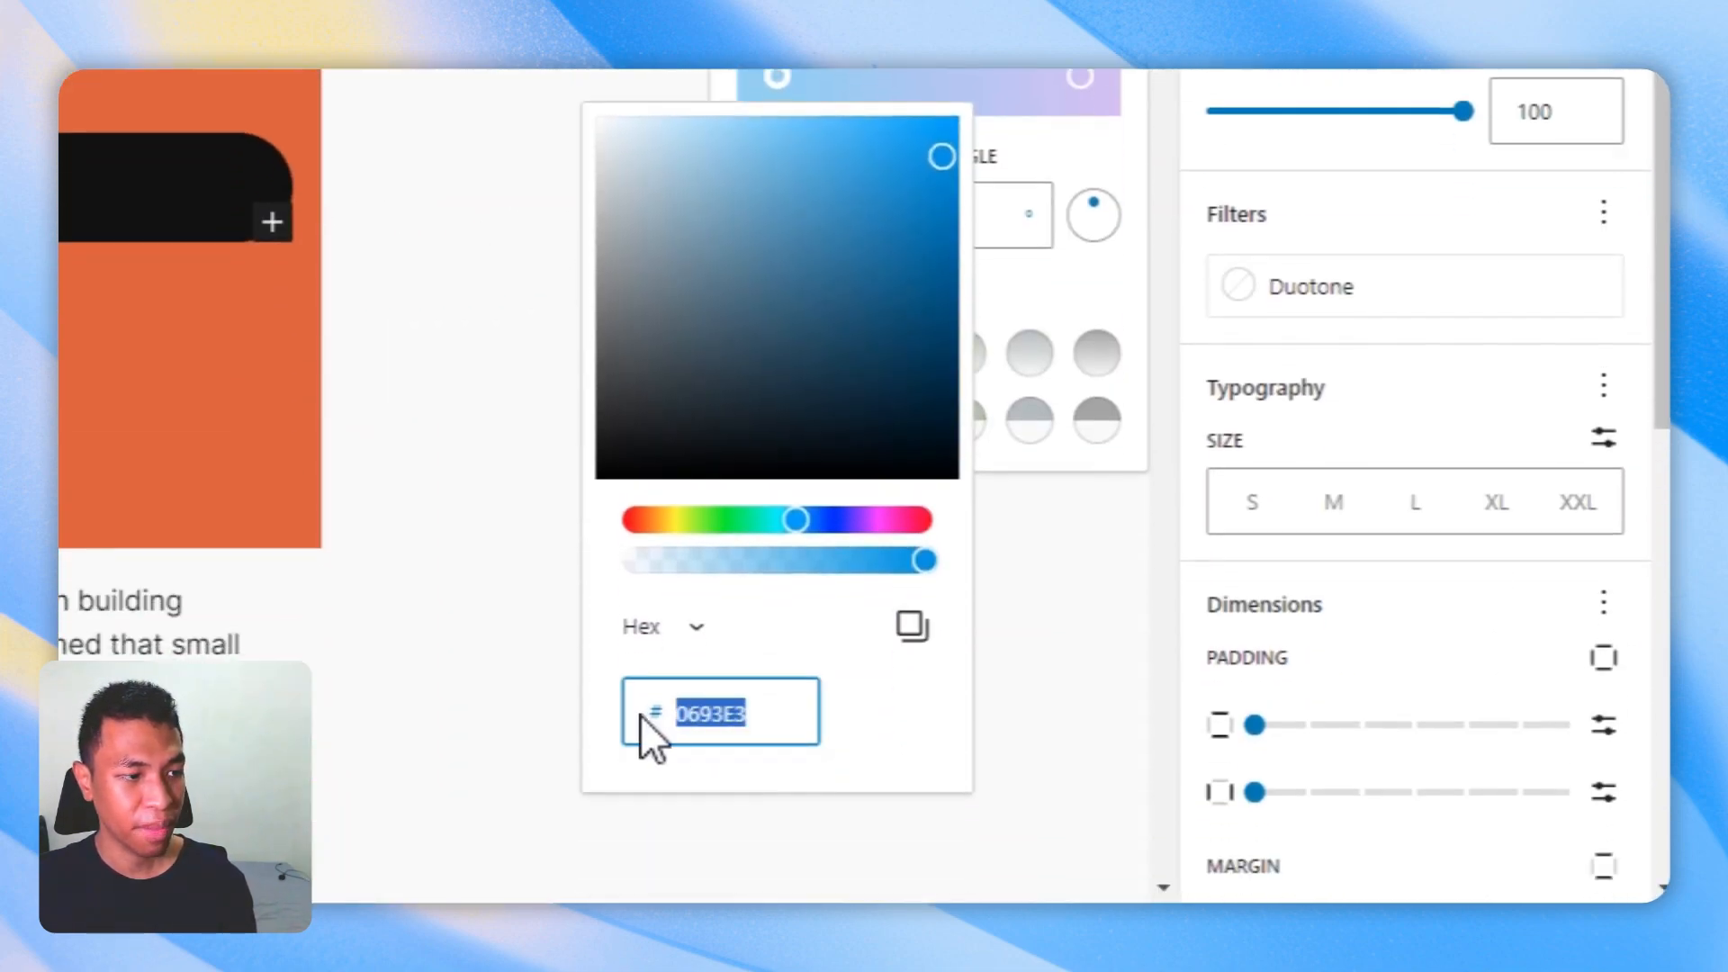
{"action": "right_click", "coordinate": [684, 689]}
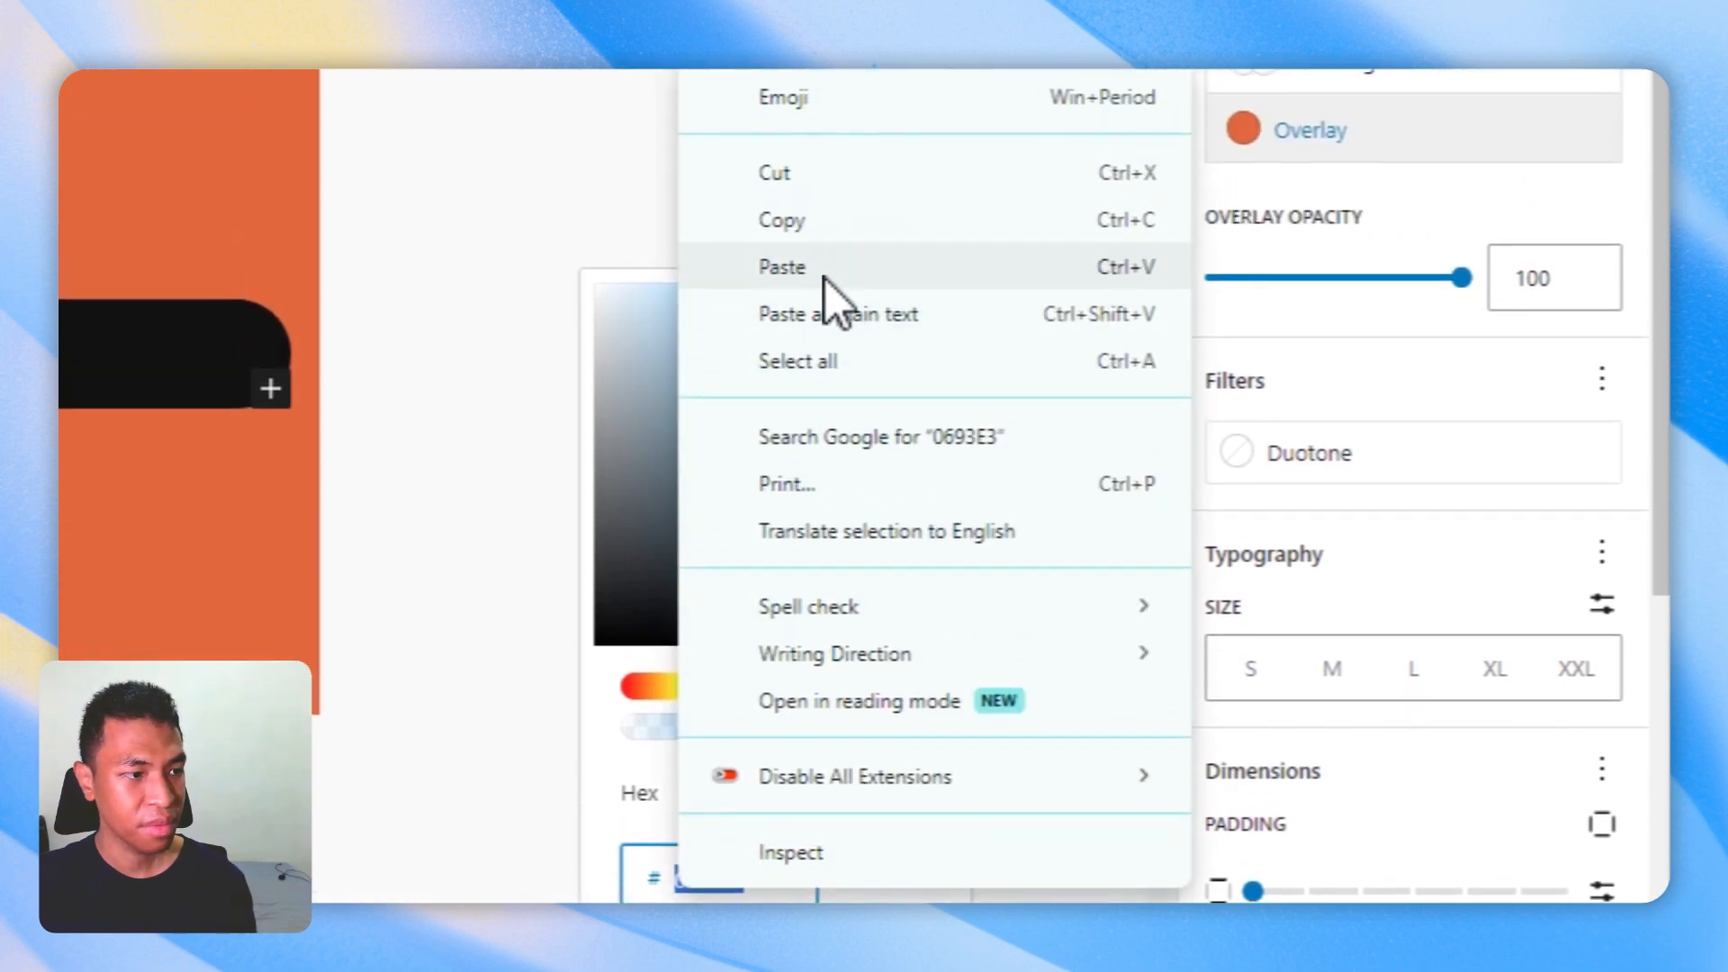
{"action": "left_click", "coordinate": [825, 79]}
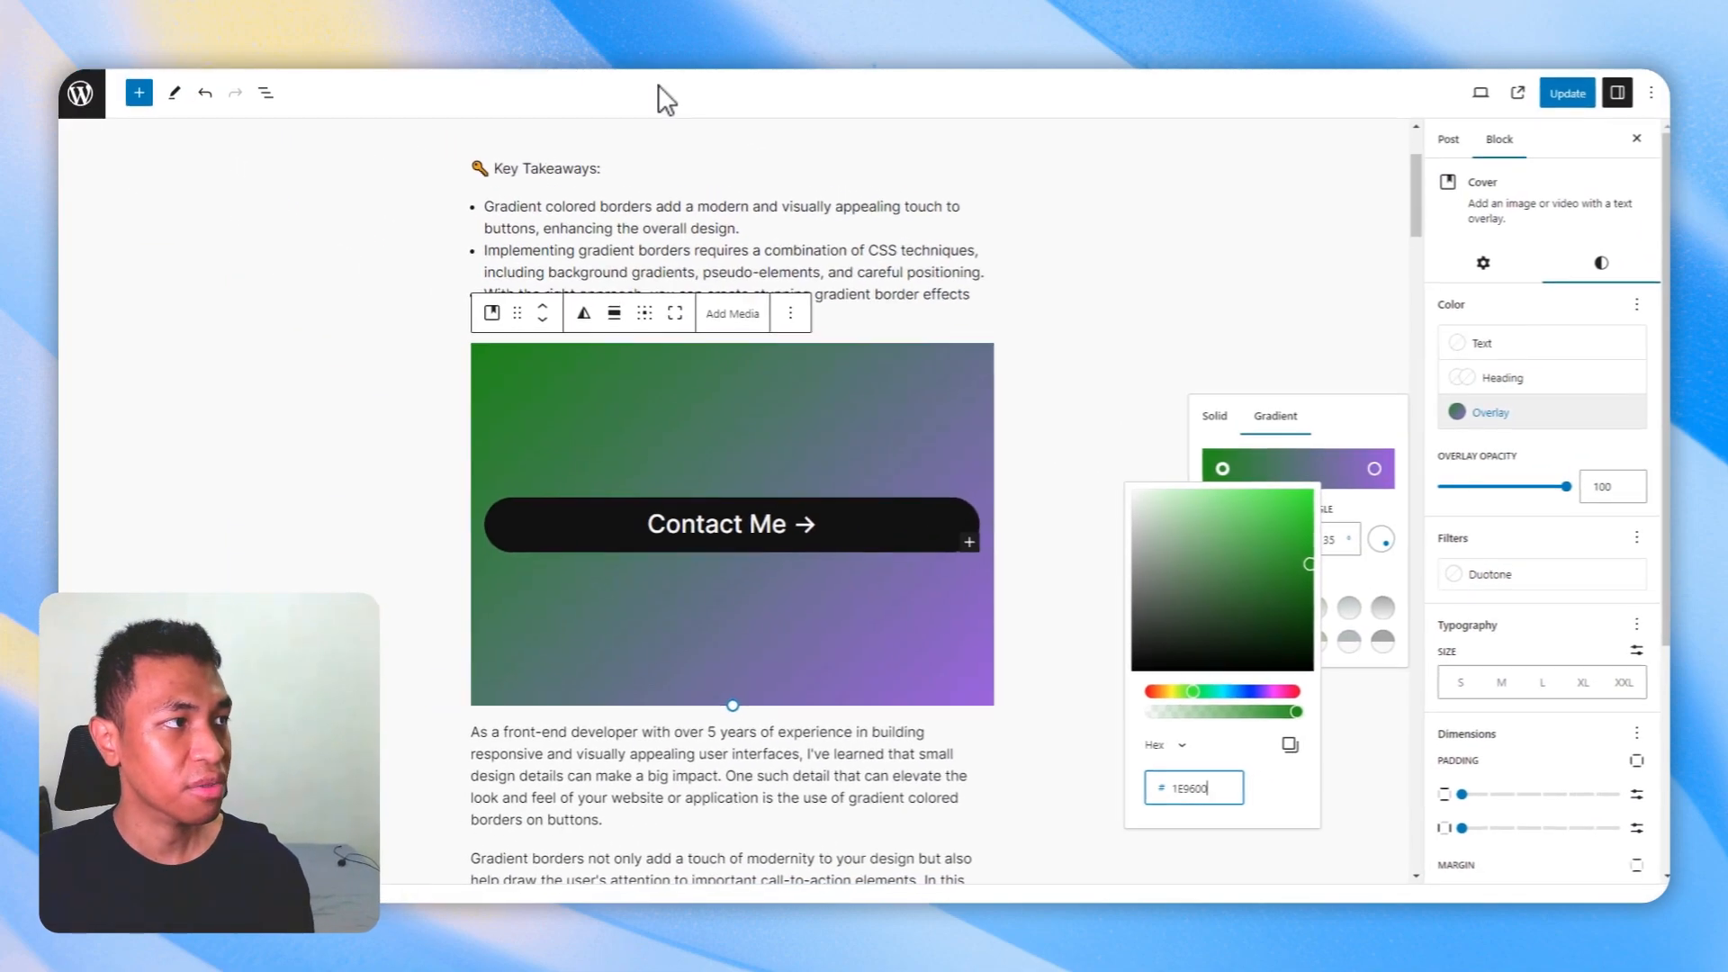
Copy the Rastafari gradient's middle colour, #fff200, from uiGradients and return to the WordPress editor.
{"action": "left_click", "coordinate": [659, 81]}
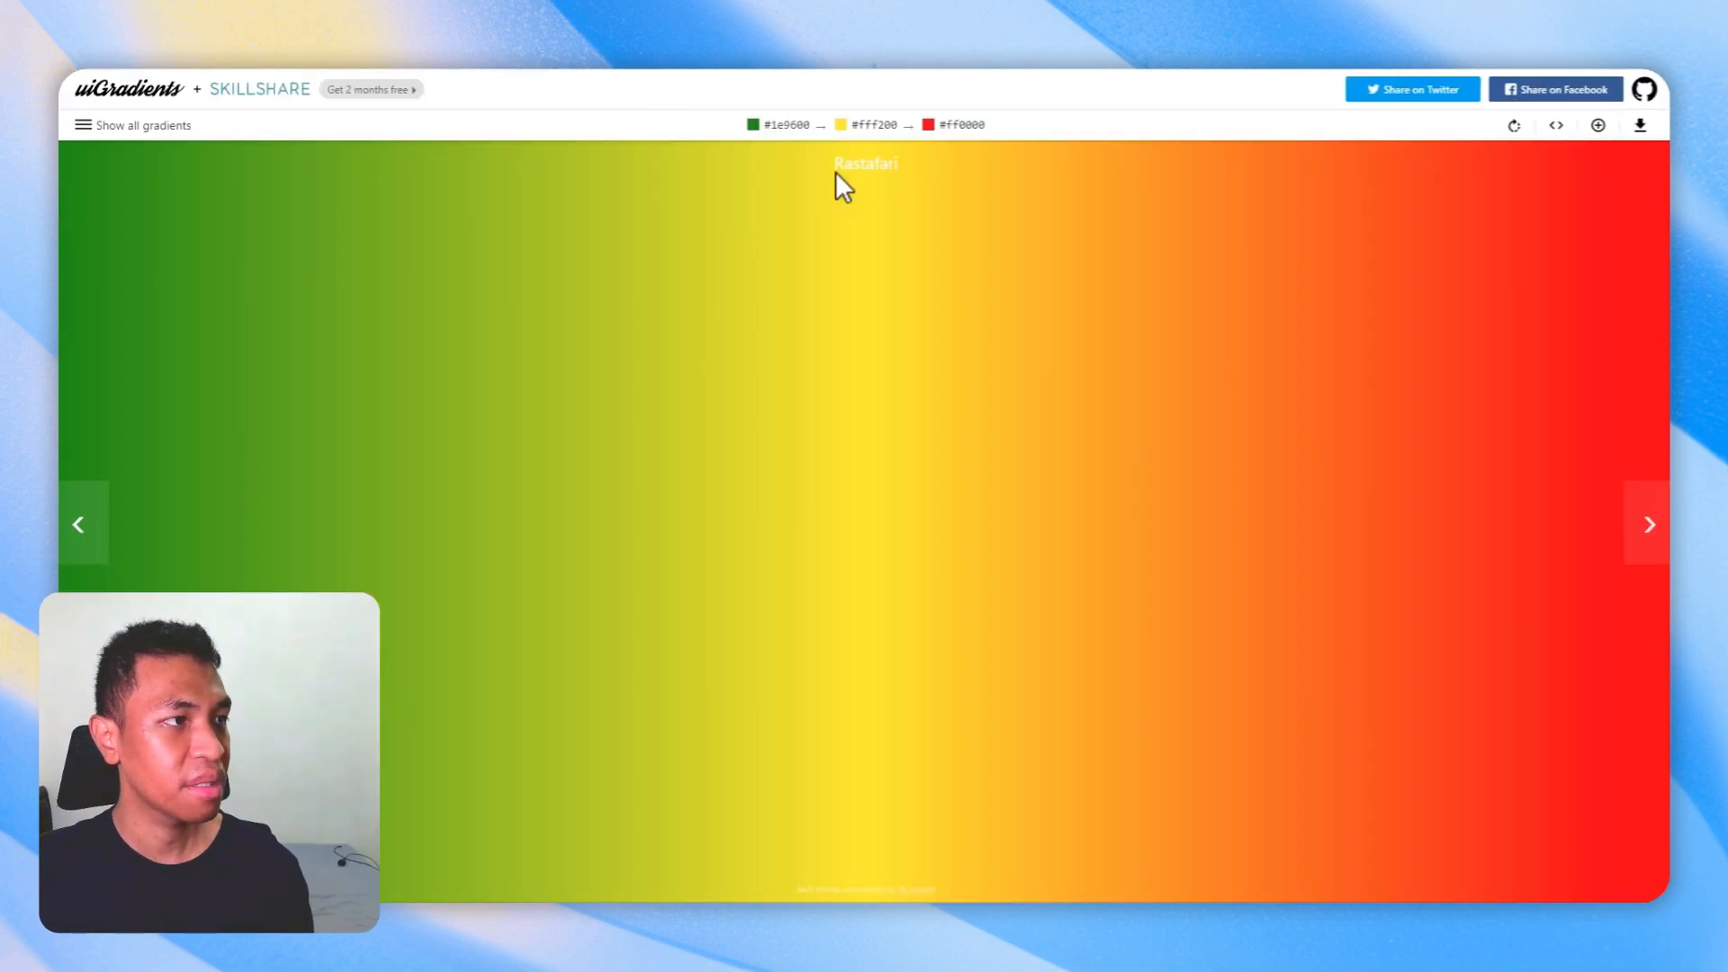
{"action": "left_click", "coordinate": [865, 132]}
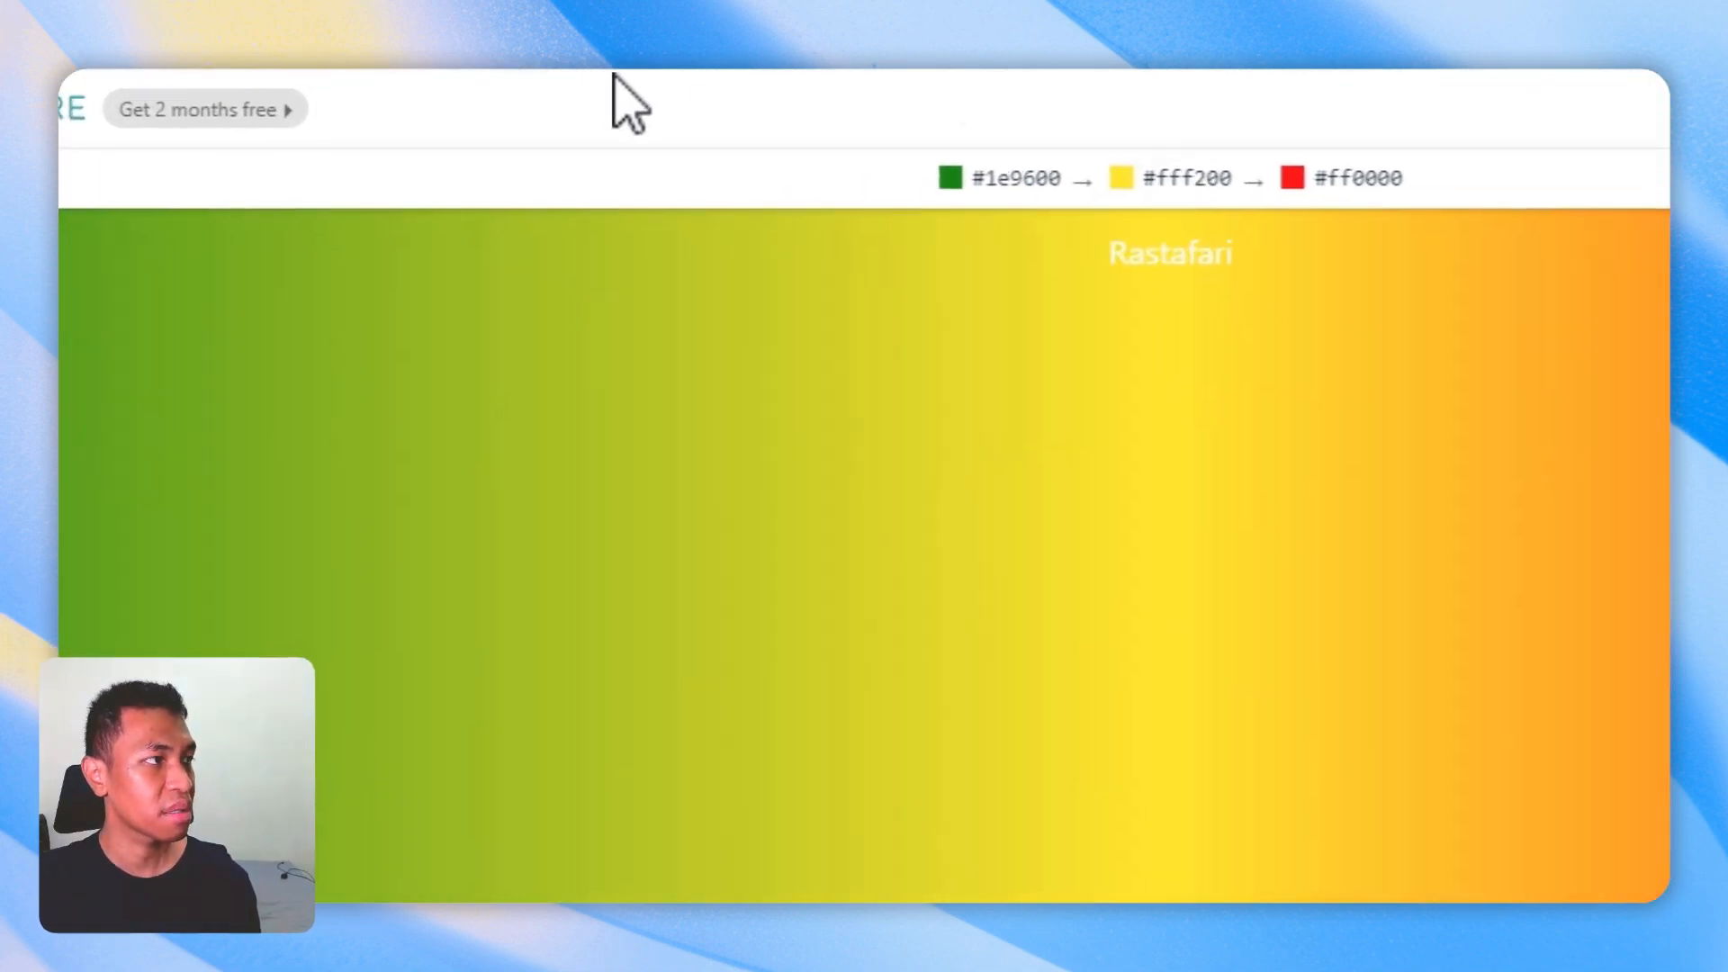
{"action": "left_click", "coordinate": [583, 72]}
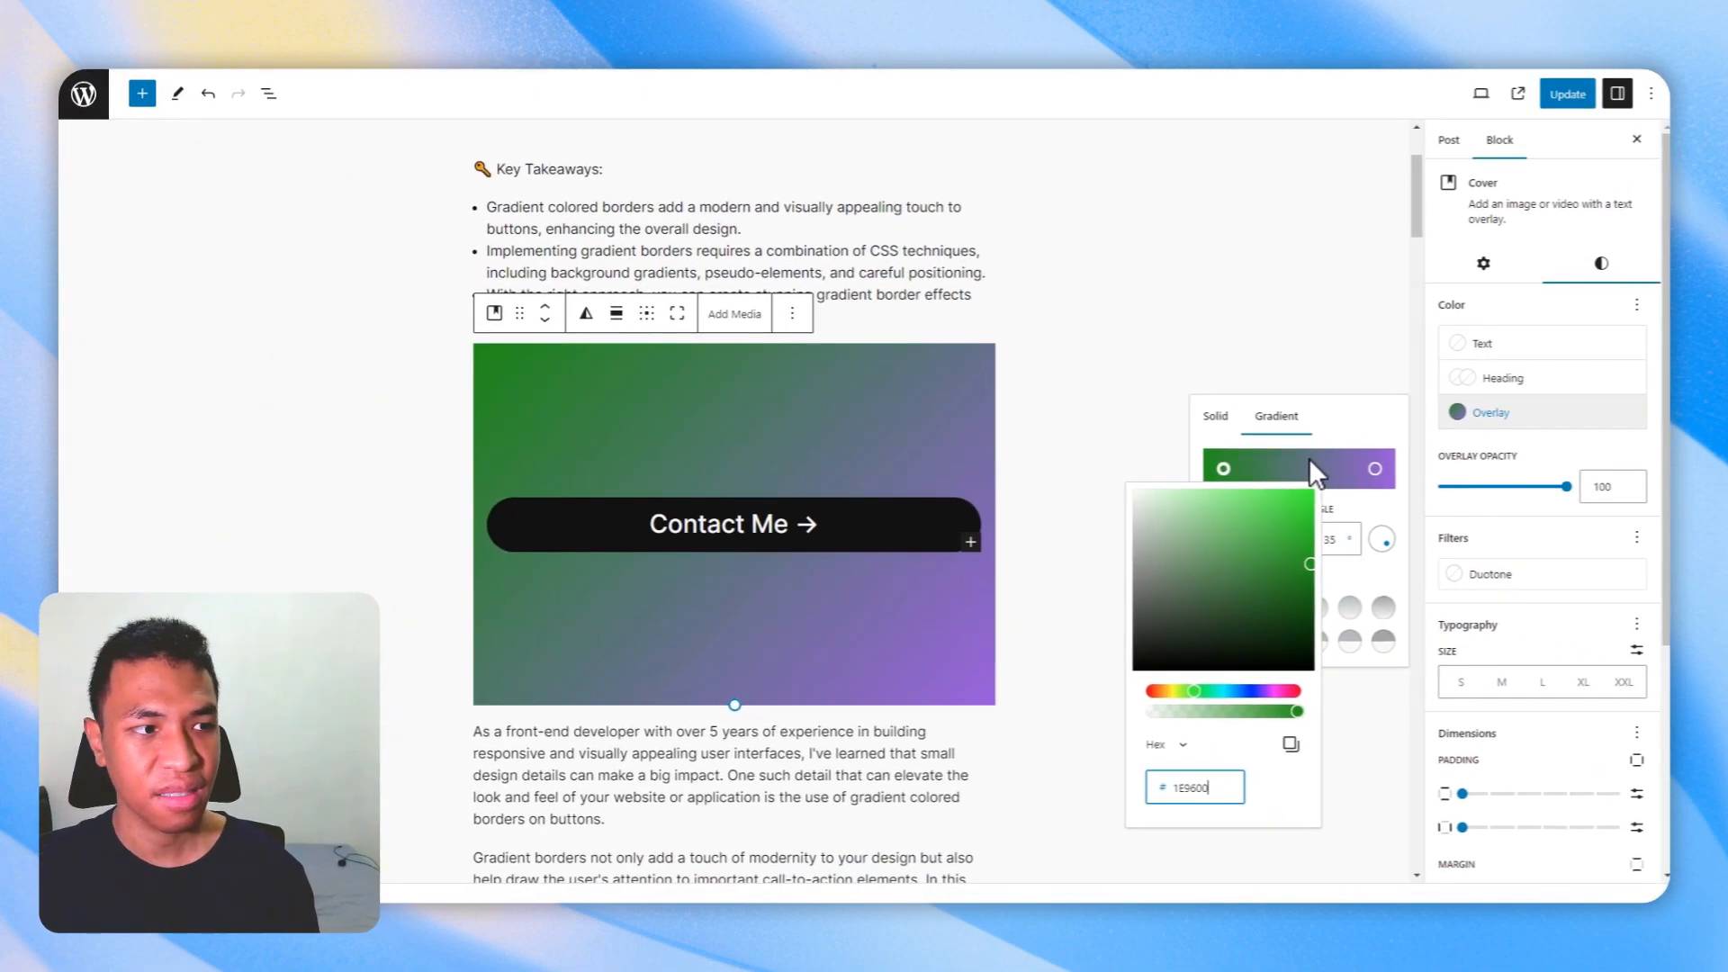
Add a middle stop to the cover's overlay gradient and set its colour to FFF200.
{"action": "left_click", "coordinate": [1299, 470]}
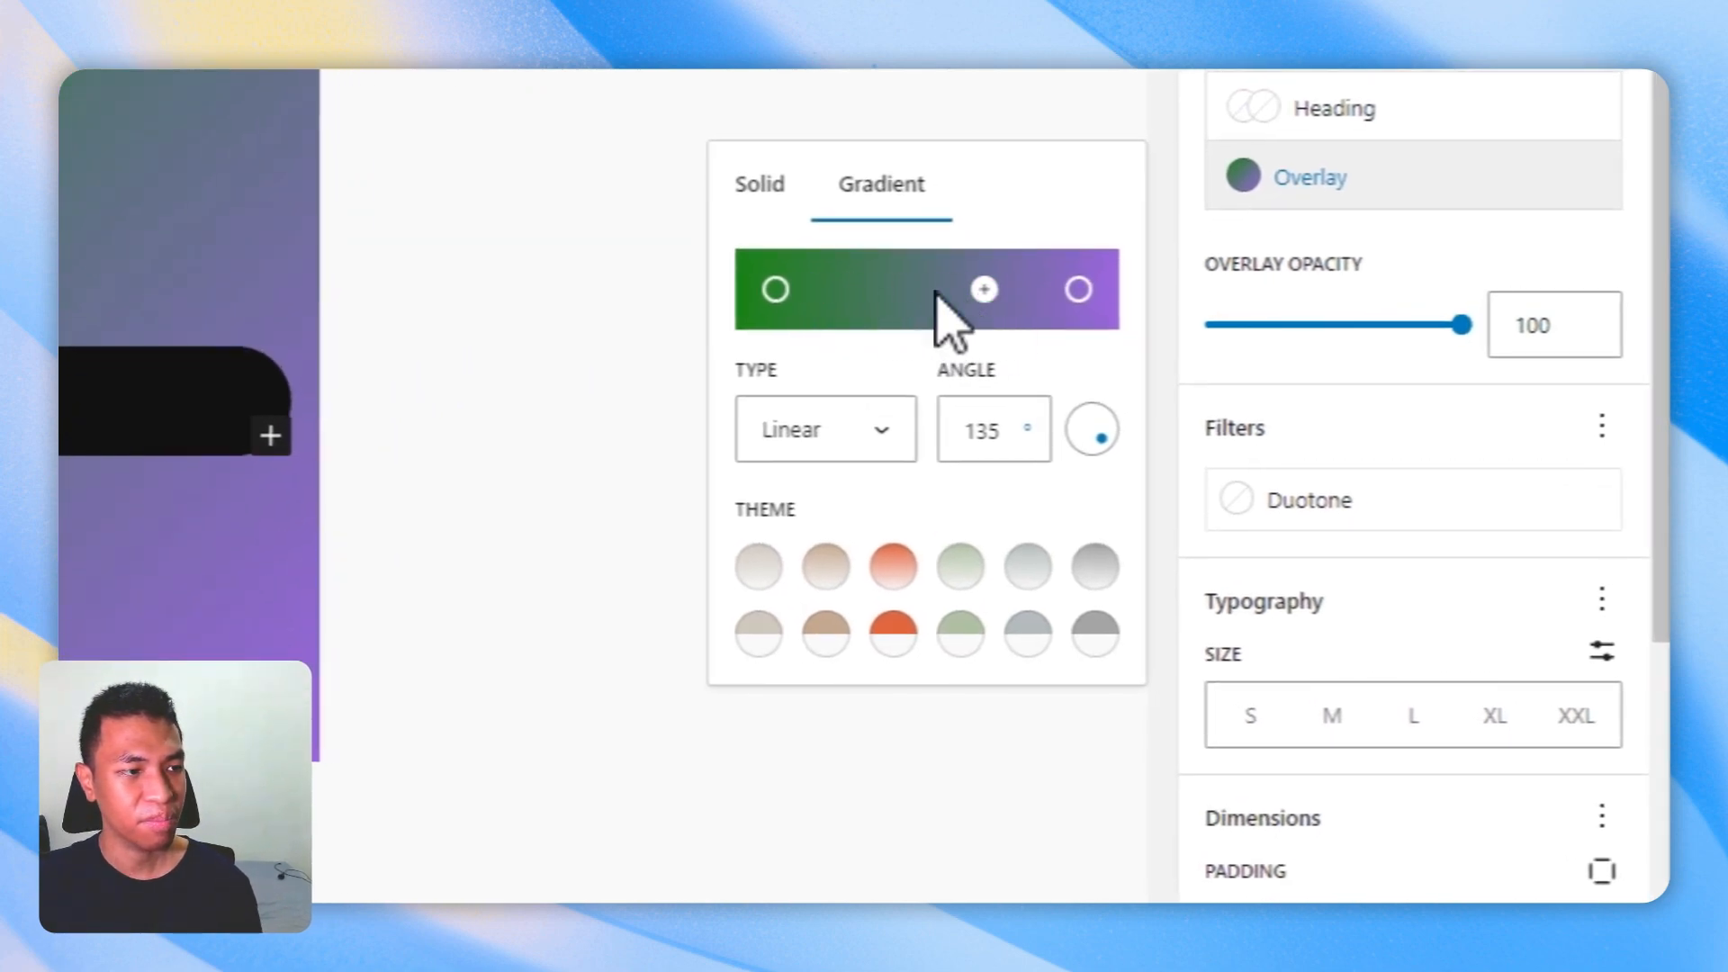
{"action": "left_click", "coordinate": [936, 290]}
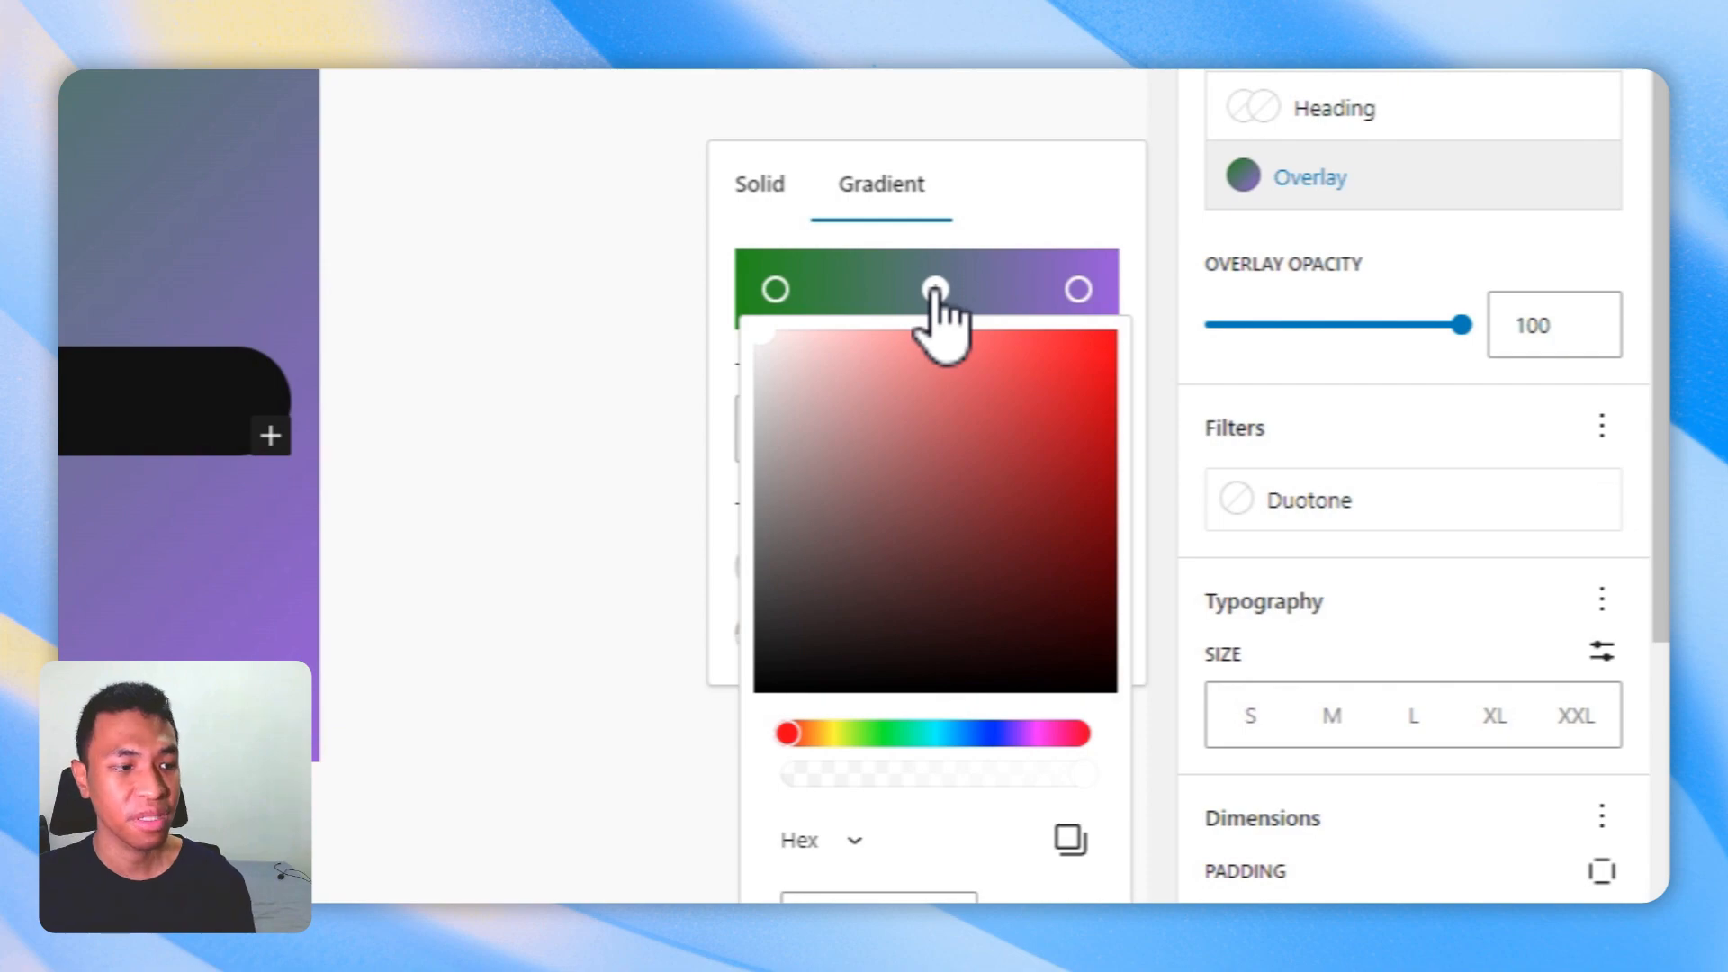
{"action": "scroll", "coordinate": [926, 656], "scroll_direction": "down", "scroll_amount": 3}
{"action": "left_click_drag", "start_coordinate": [900, 693], "coordinate": [837, 693]}
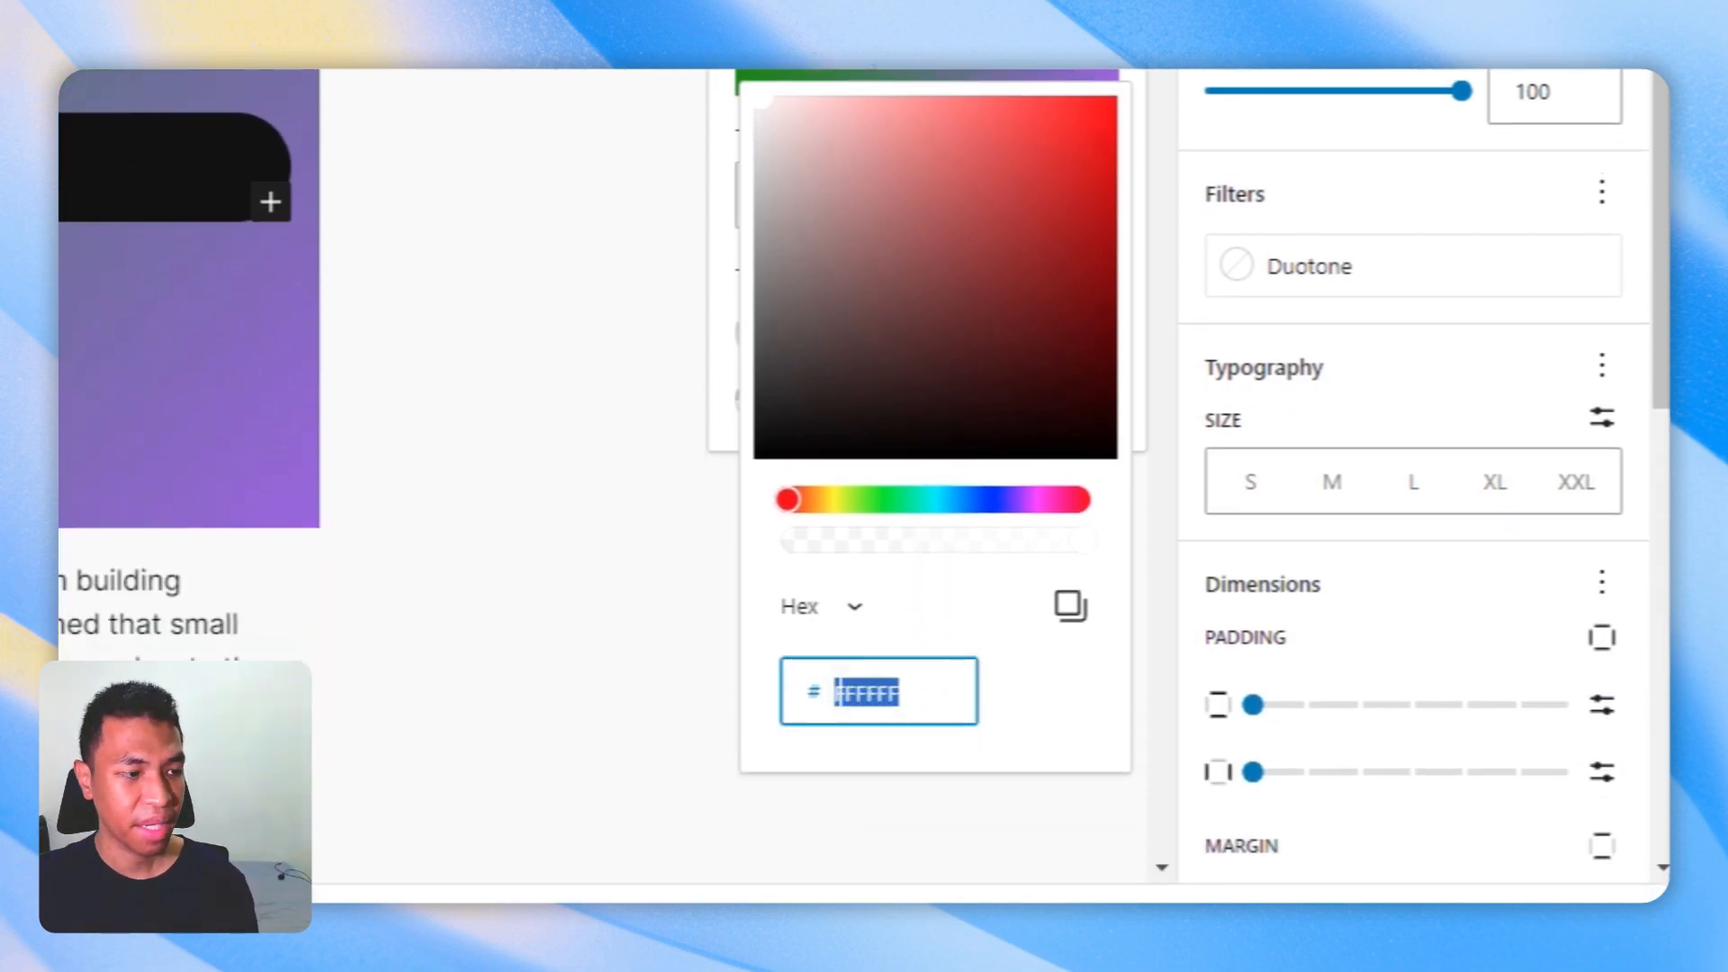
{"action": "right_click", "coordinate": [841, 693]}
{"action": "left_click", "coordinate": [980, 72]}
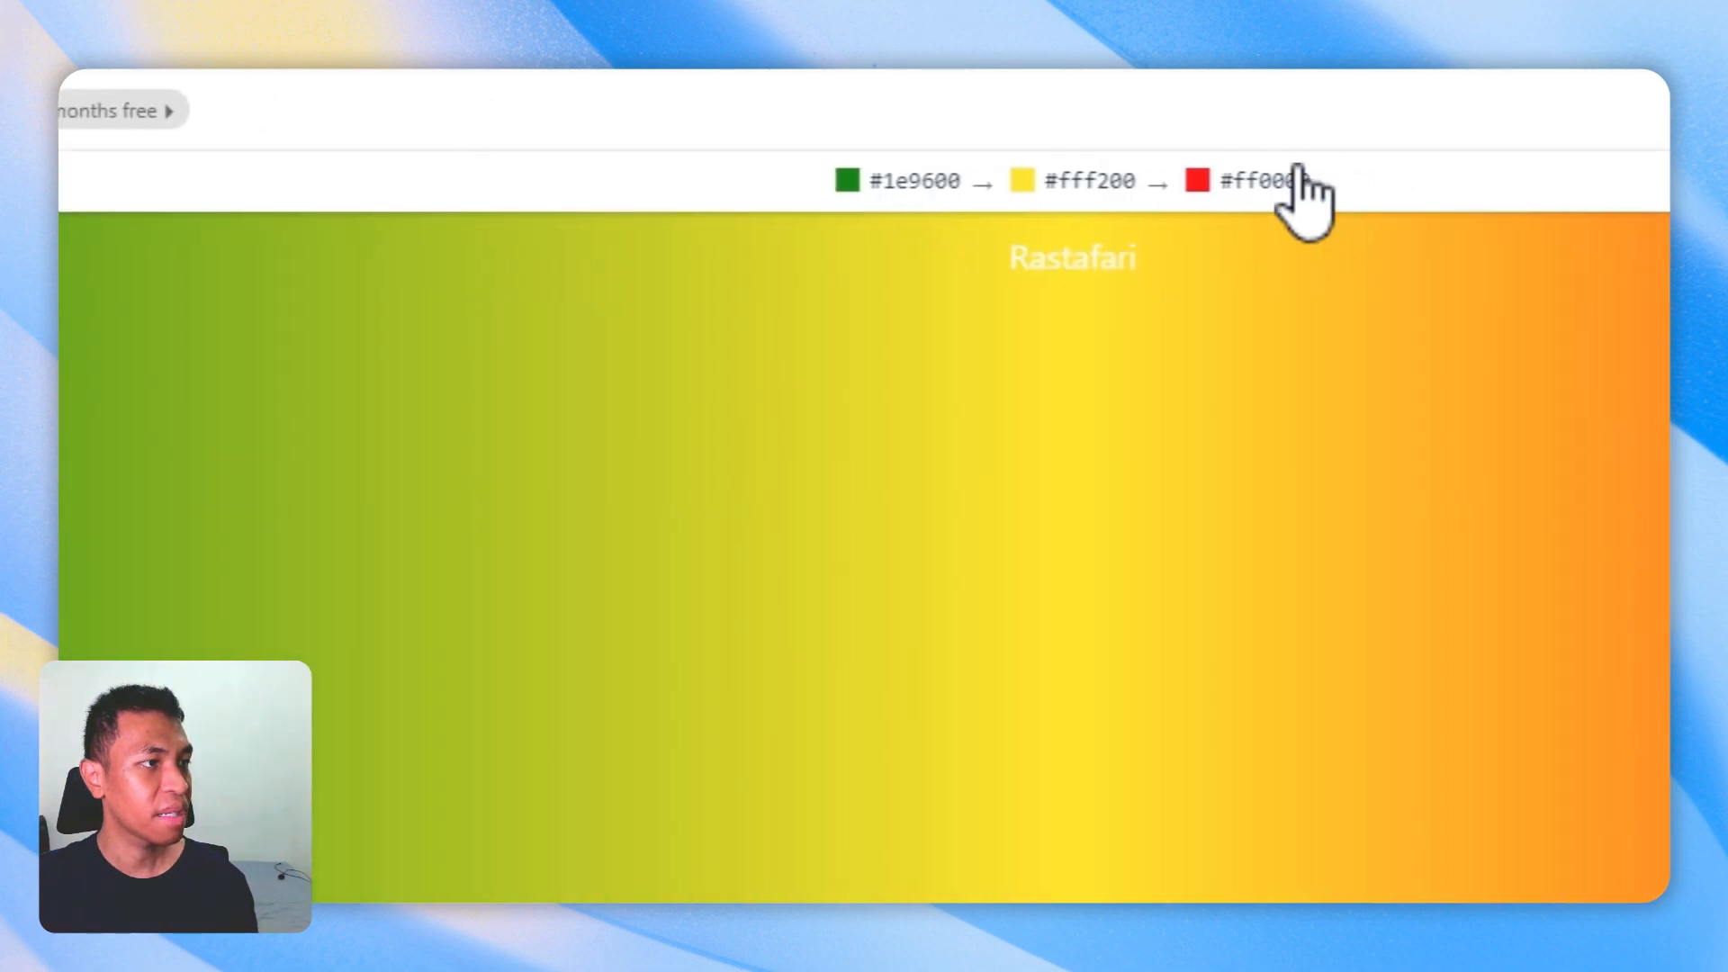
Copy the Rastafari gradient's last, red colour from uiGradients and apply it to the final stop of the cover's overlay gradient in WordPress.
{"action": "left_click", "coordinate": [1297, 172]}
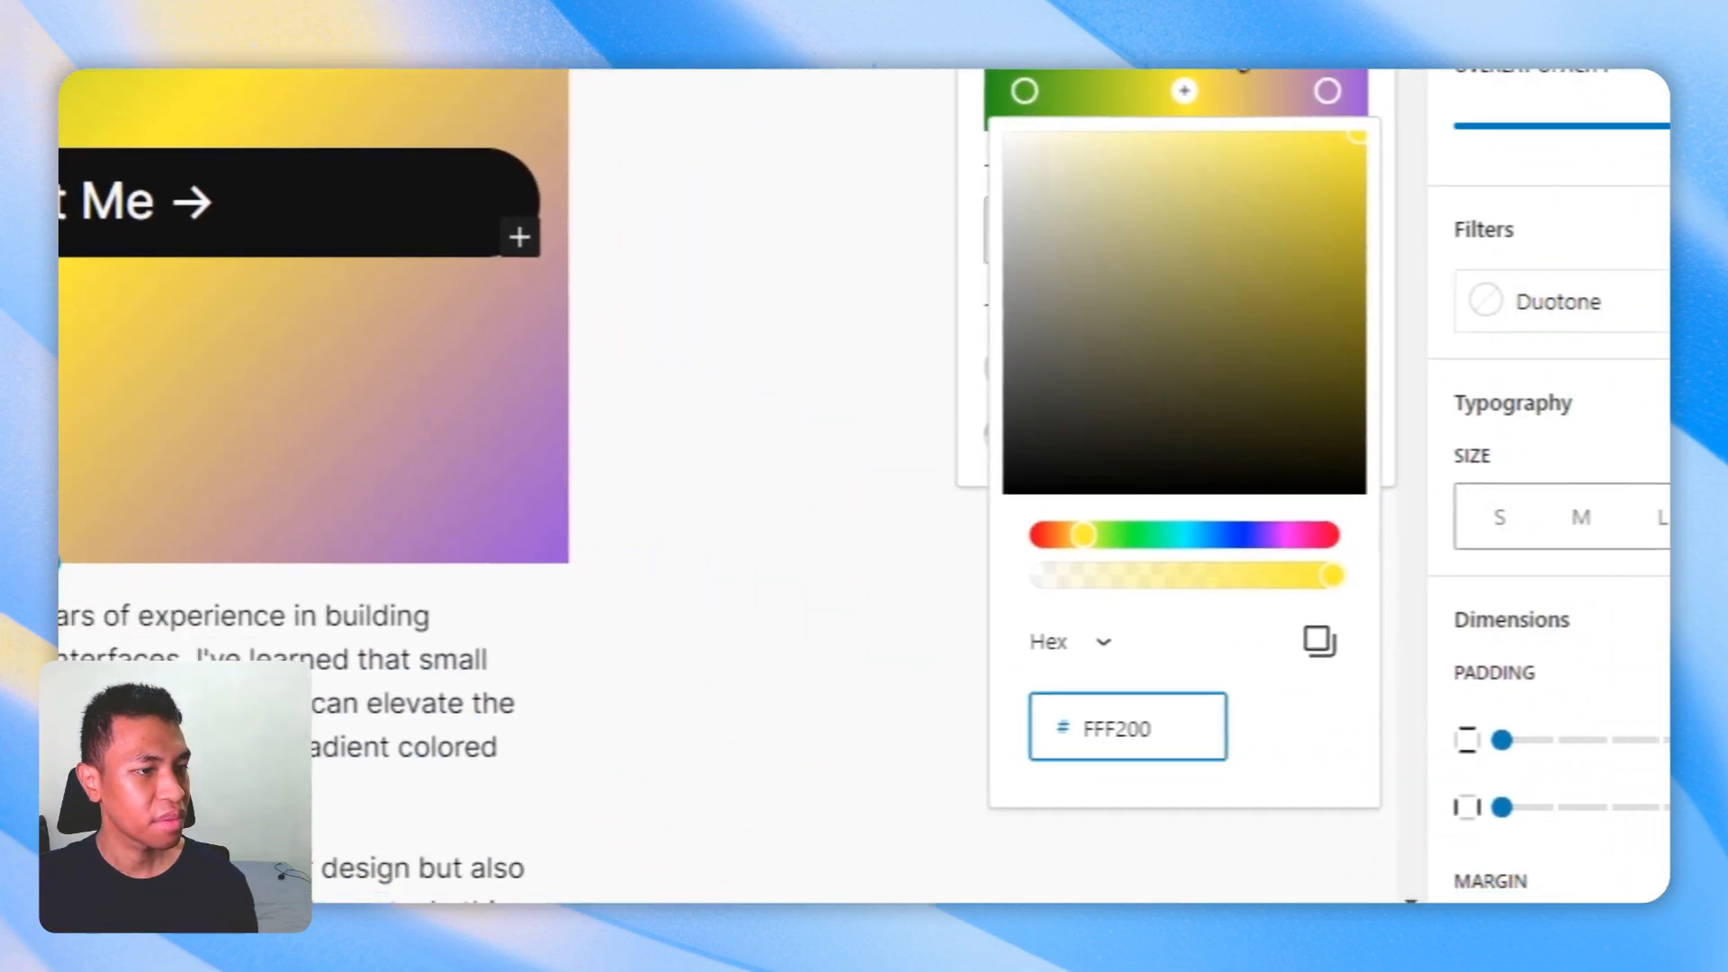
{"action": "left_click", "coordinate": [1324, 92]}
{"action": "left_click", "coordinate": [1145, 694]}
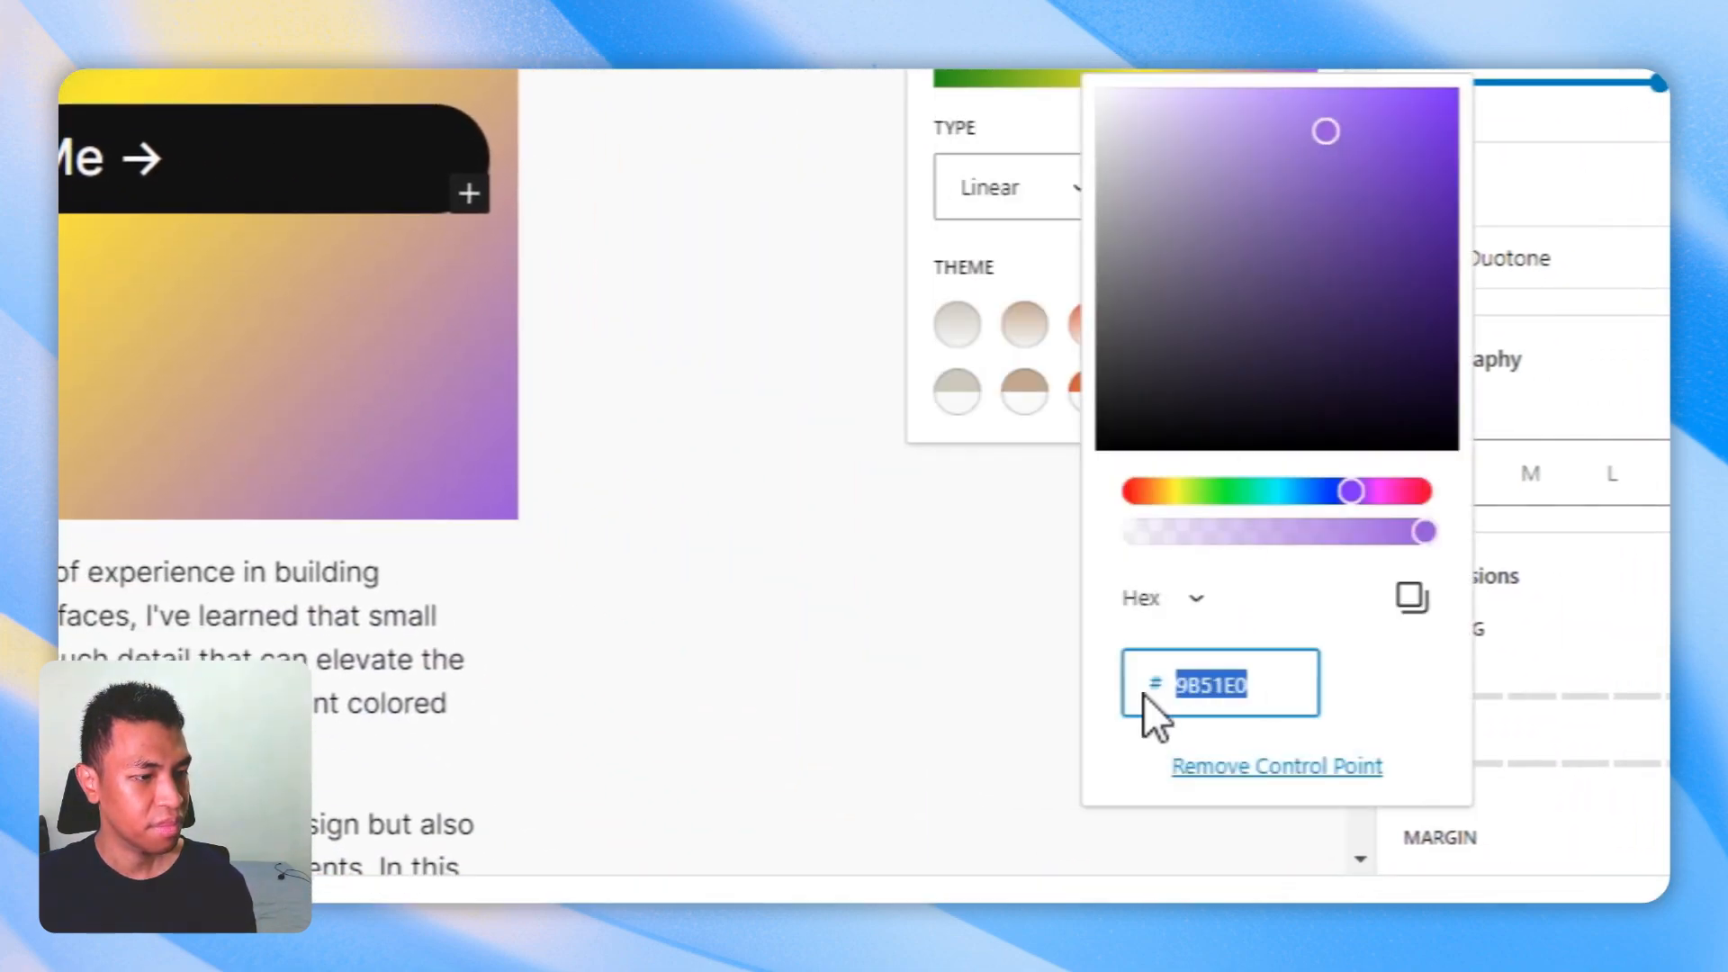
{"action": "right_click", "coordinate": [1184, 686]}
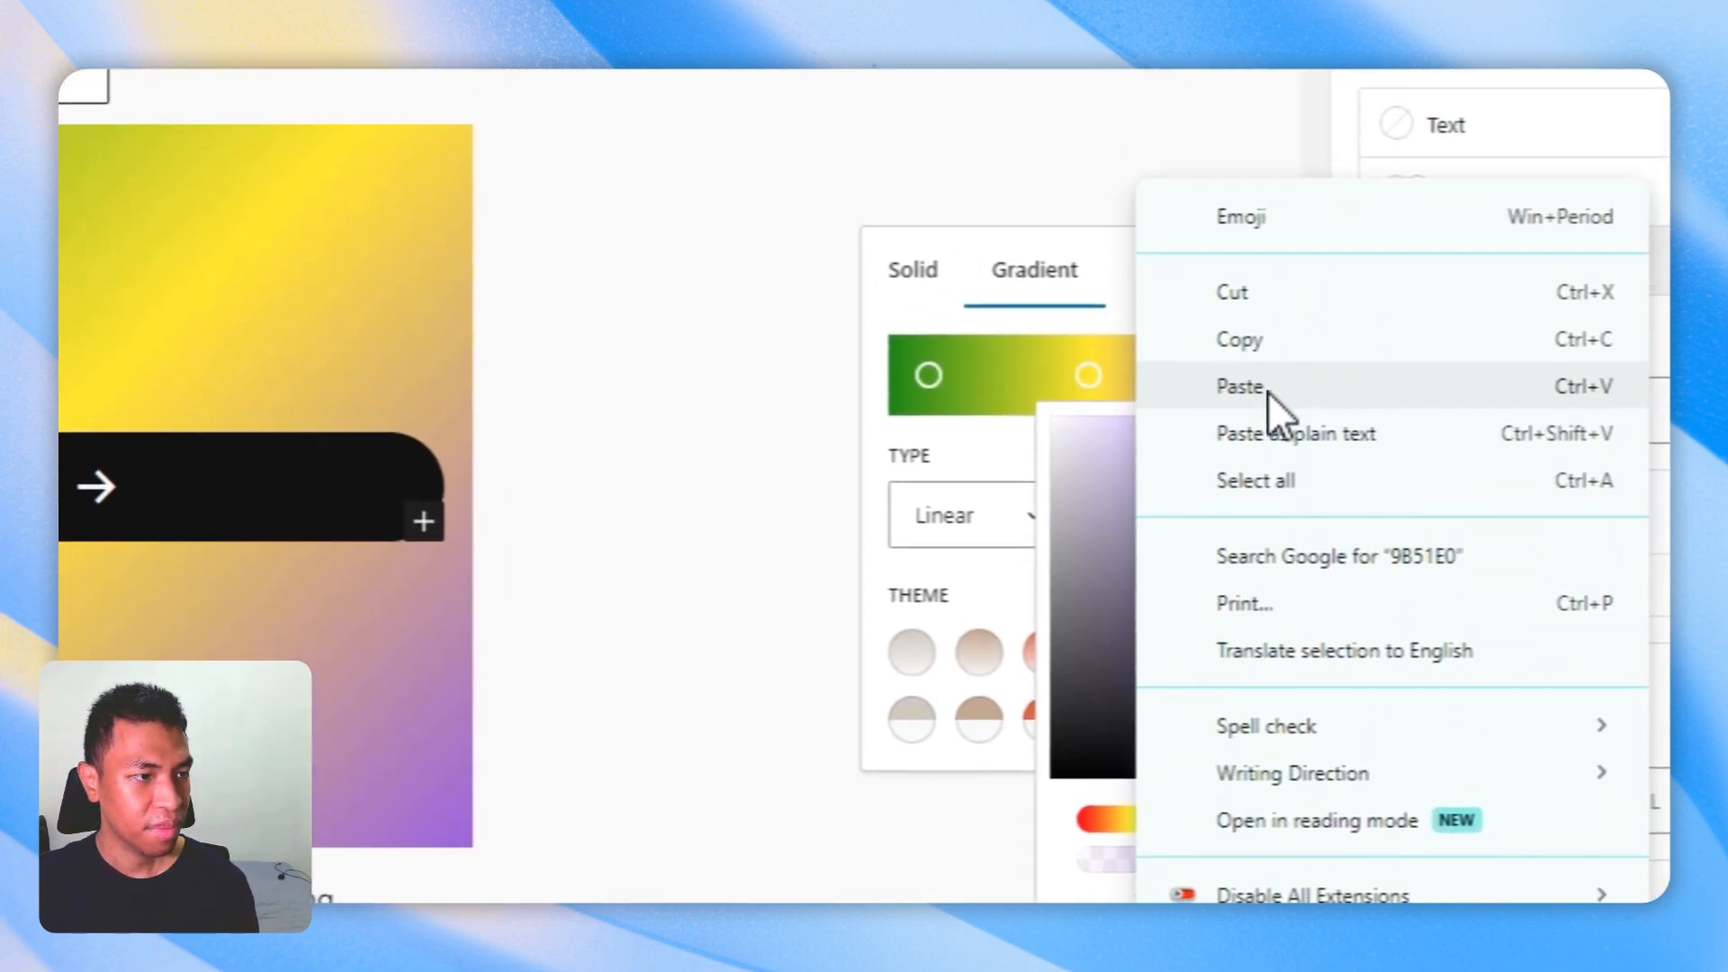
{"action": "left_click", "coordinate": [1267, 387]}
{"action": "left_click", "coordinate": [1192, 310]}
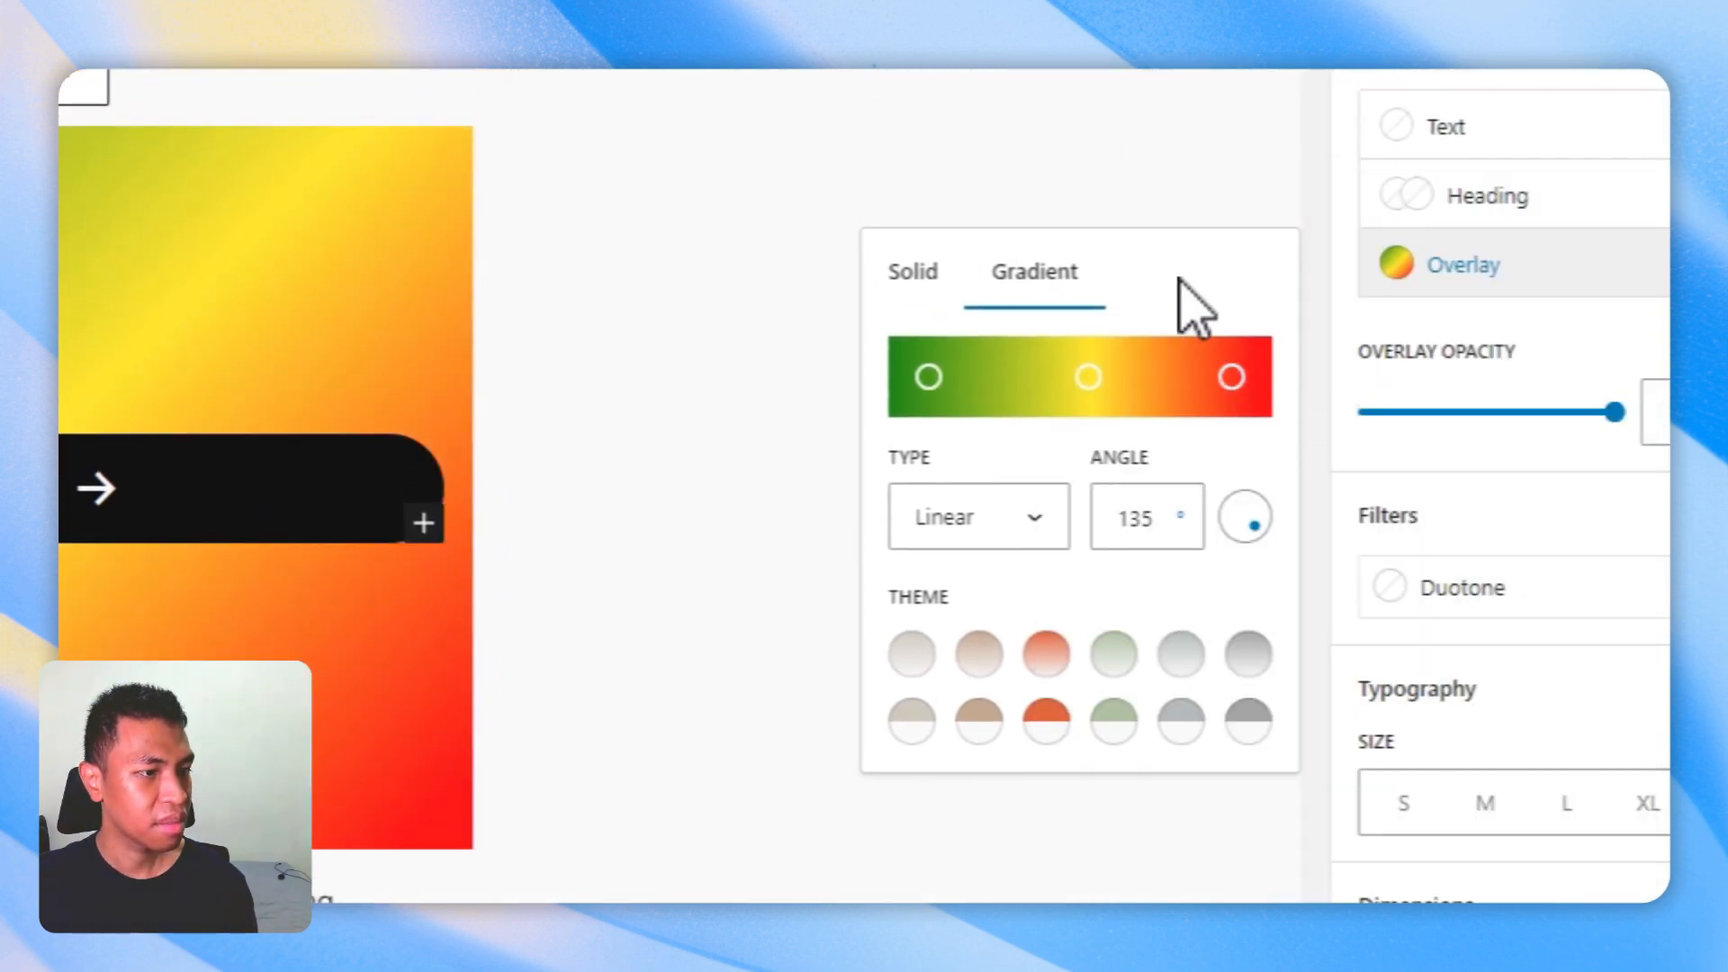
Set the angle of the cover's linear overlay gradient to 45 degrees and close the gradient settings.
{"action": "left_click", "coordinate": [1165, 518]}
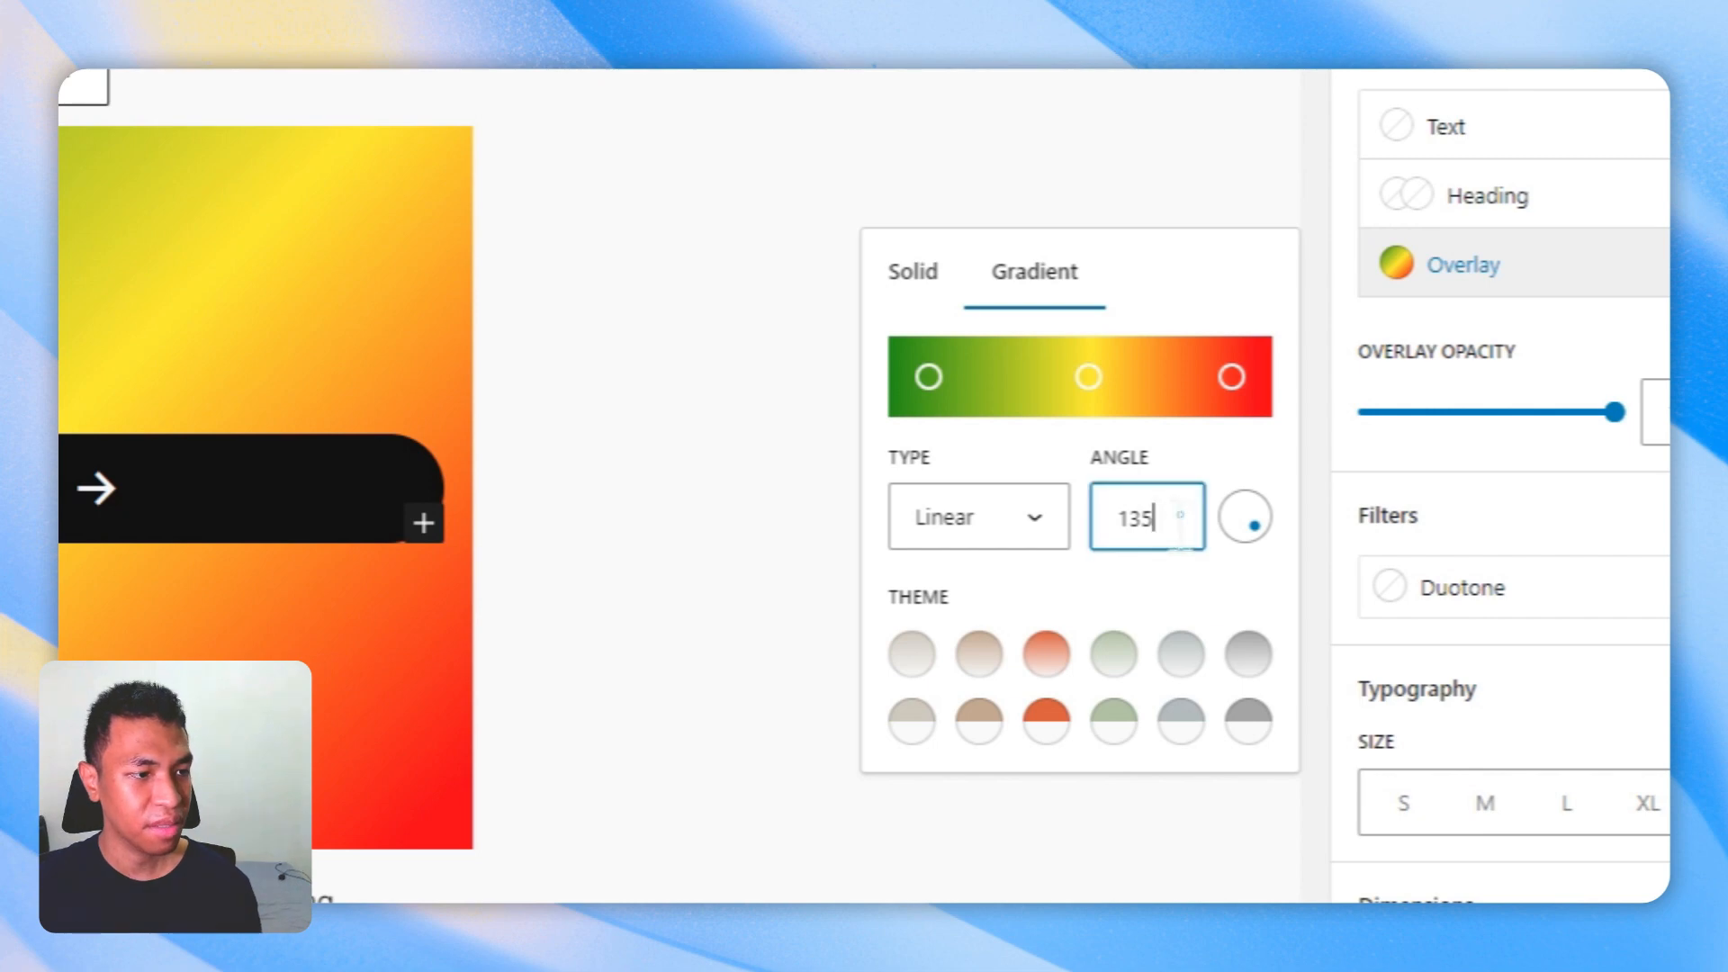
{"action": "mouse_move", "coordinate": [1218, 513]}
{"action": "left_mouse_down"}
{"action": "mouse_move", "coordinate": [1218, 475]}
{"action": "mouse_move", "coordinate": [1219, 540]}
{"action": "left_mouse_up"}
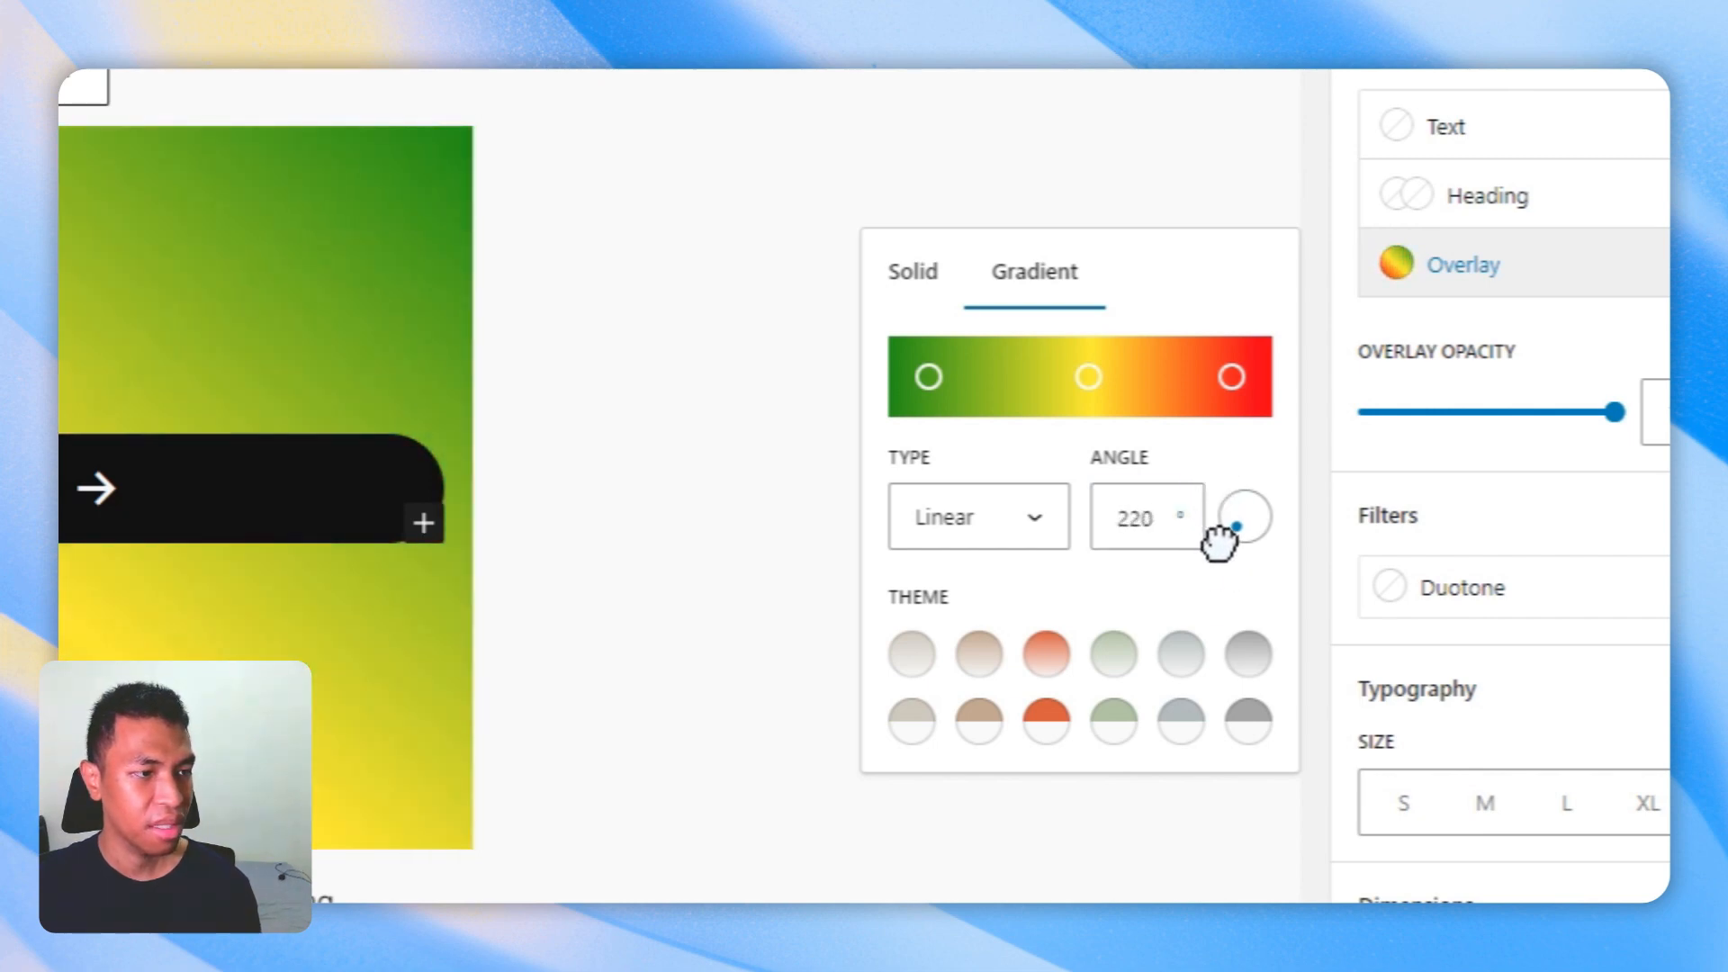
{"action": "left_click", "coordinate": [1143, 515]}
{"action": "type", "text": "45"}
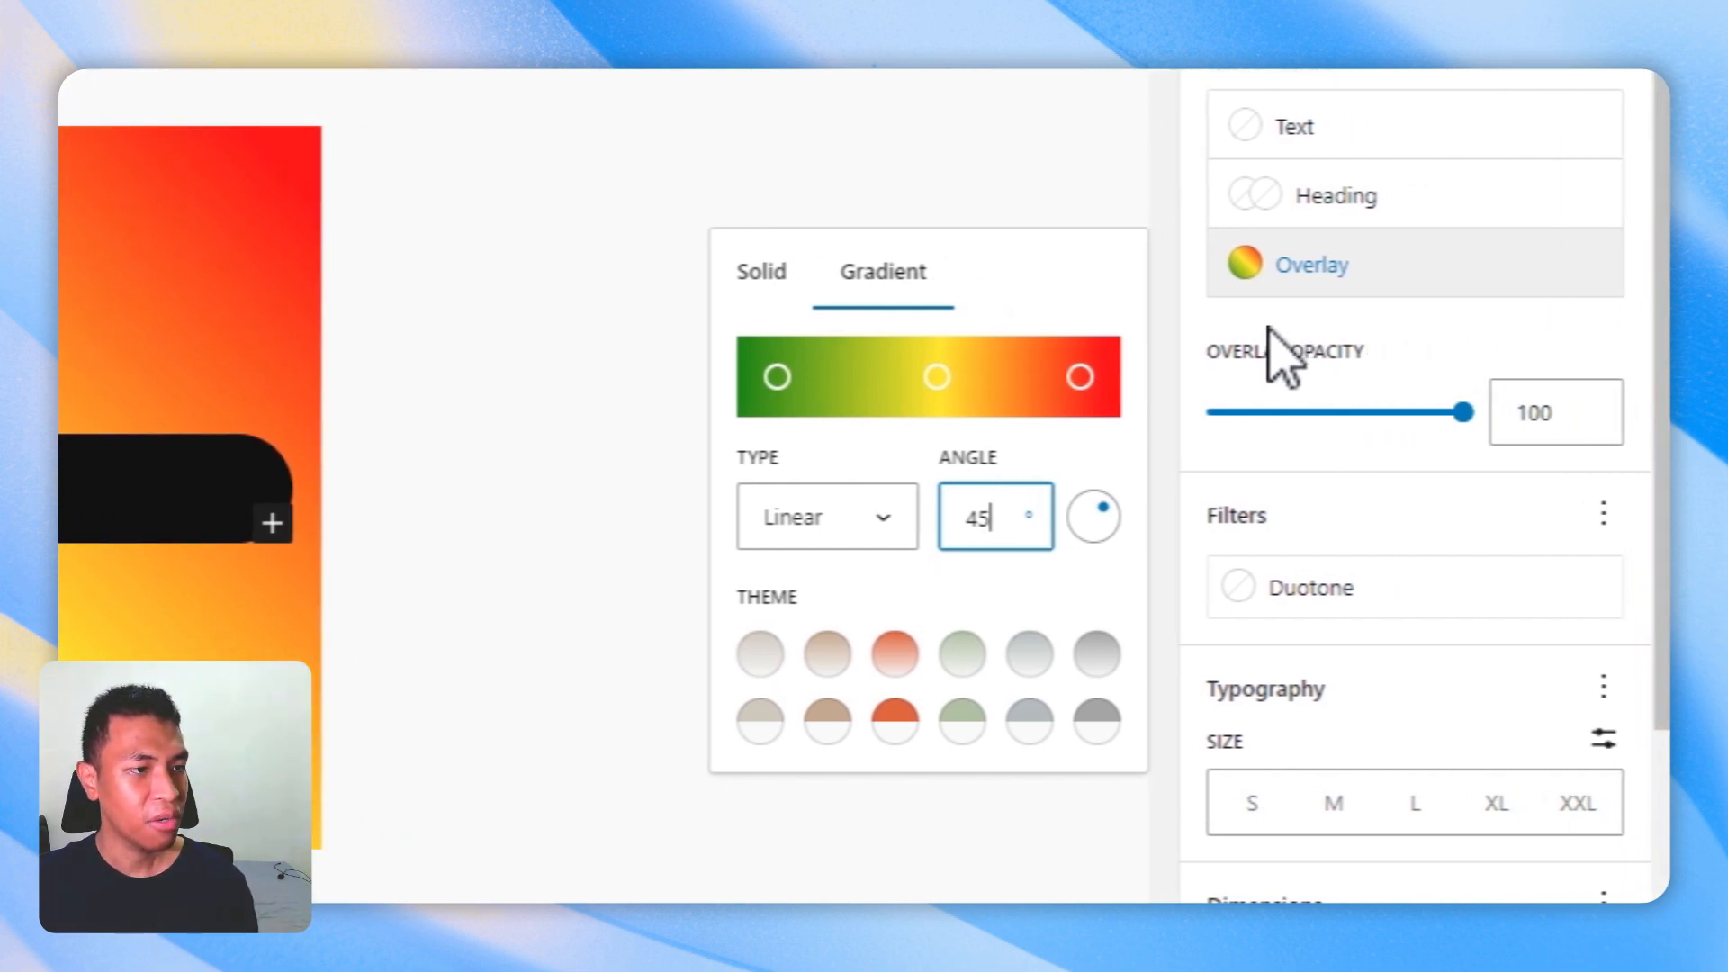
{"action": "left_click", "coordinate": [1315, 289]}
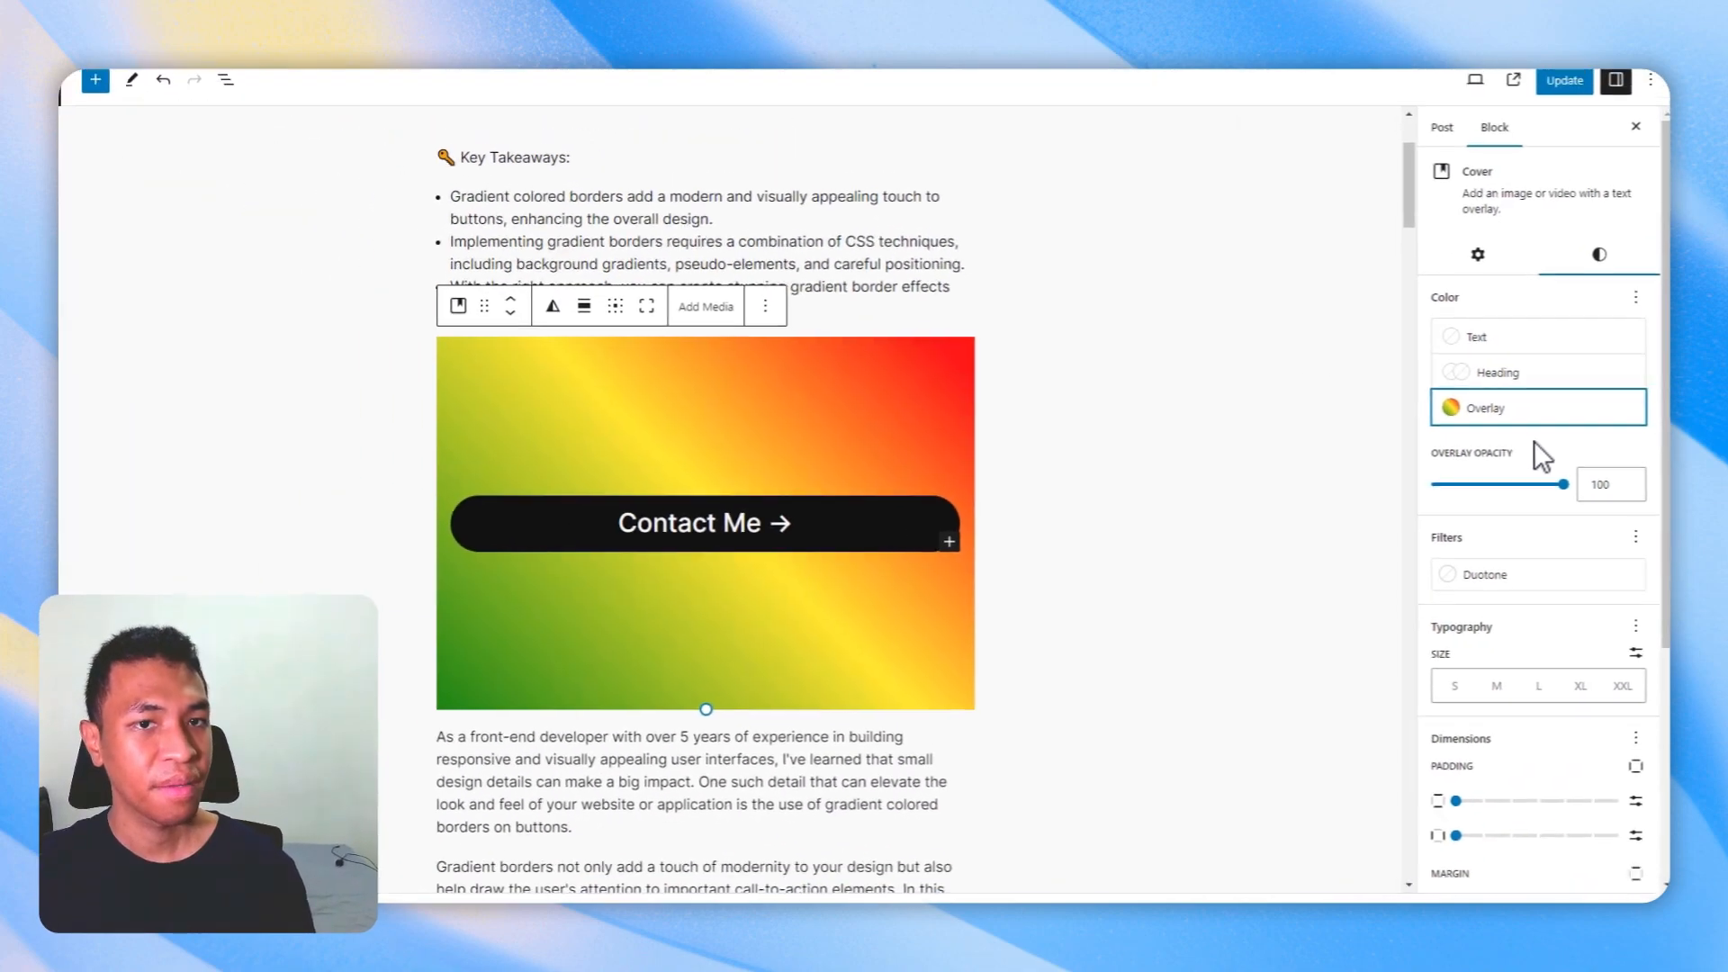
Give the cover a border radius of 100 px and a minimum height of 20%.
{"action": "scroll", "coordinate": [1542, 447], "scroll_direction": "down", "scroll_amount": 3}
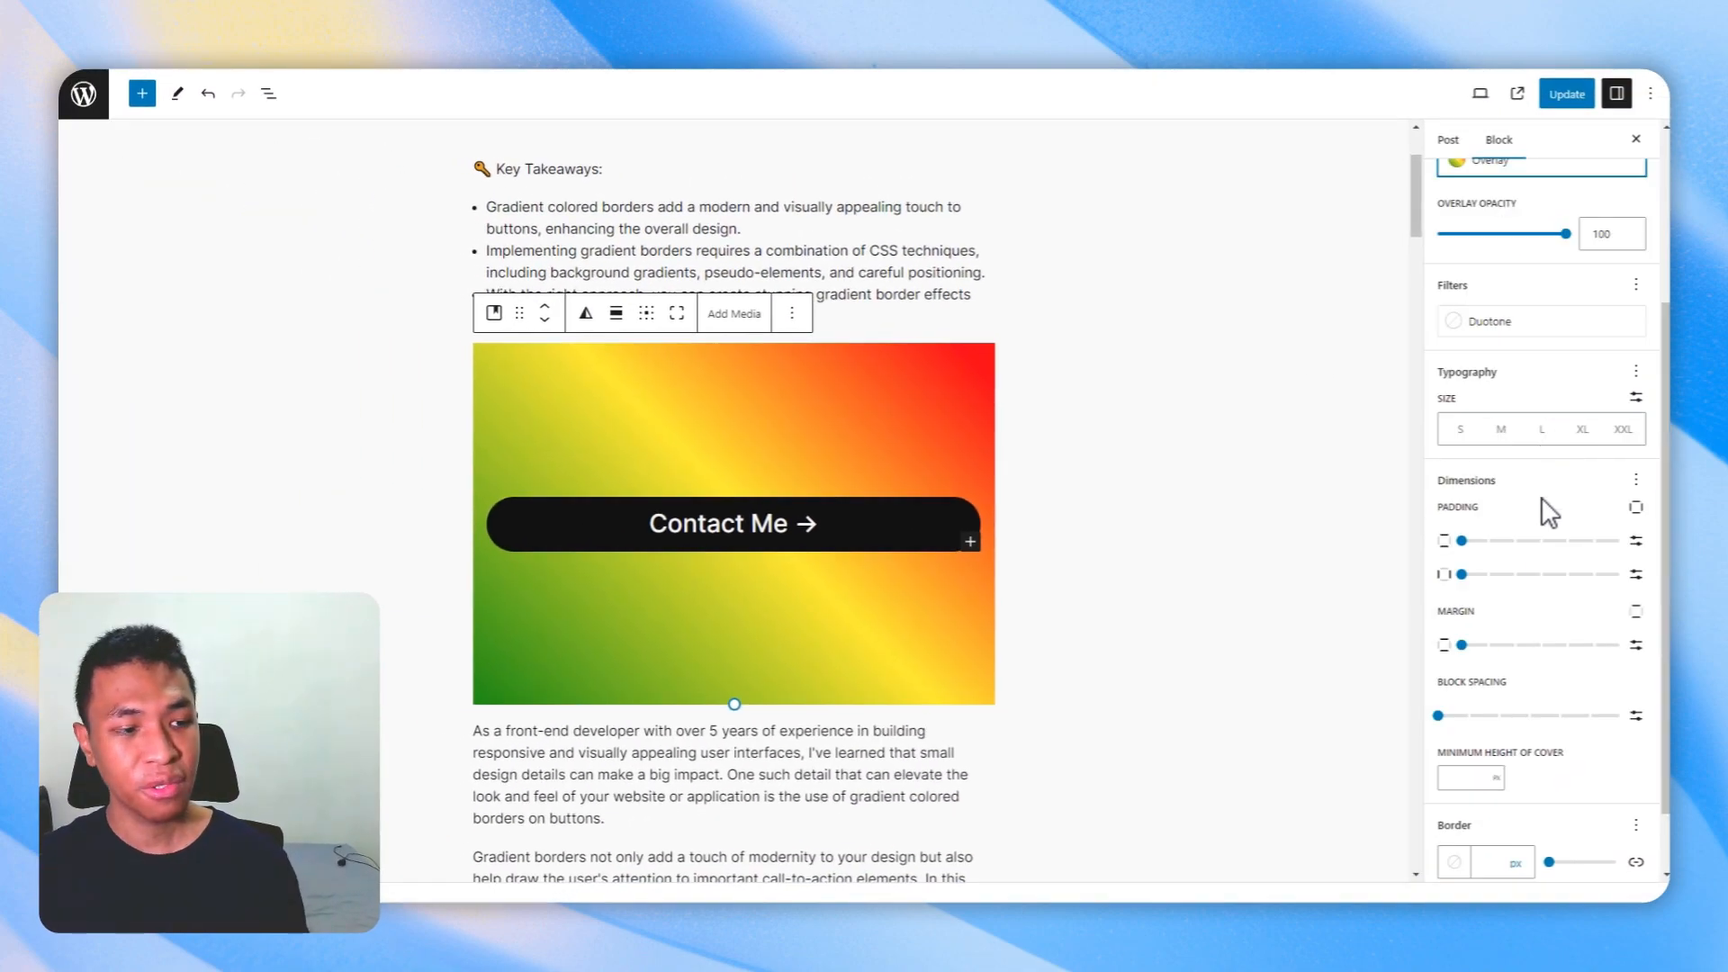
{"action": "scroll", "coordinate": [1541, 504], "scroll_direction": "down", "scroll_amount": 1}
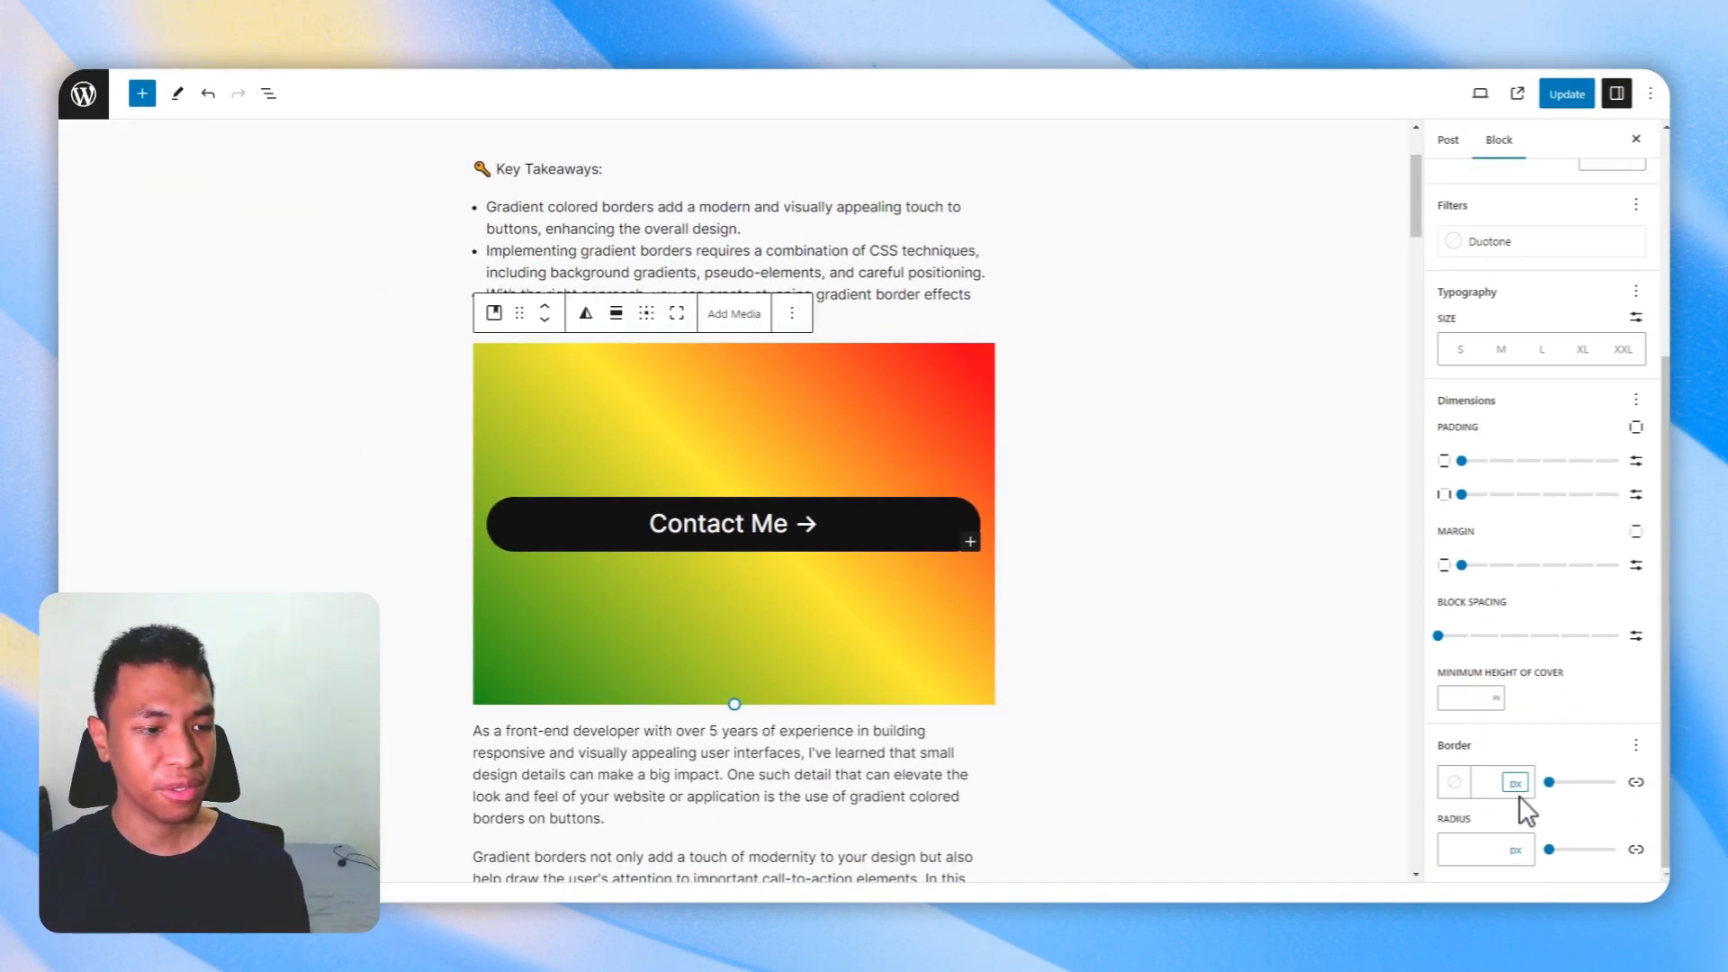
{"action": "left_click", "coordinate": [1486, 849]}
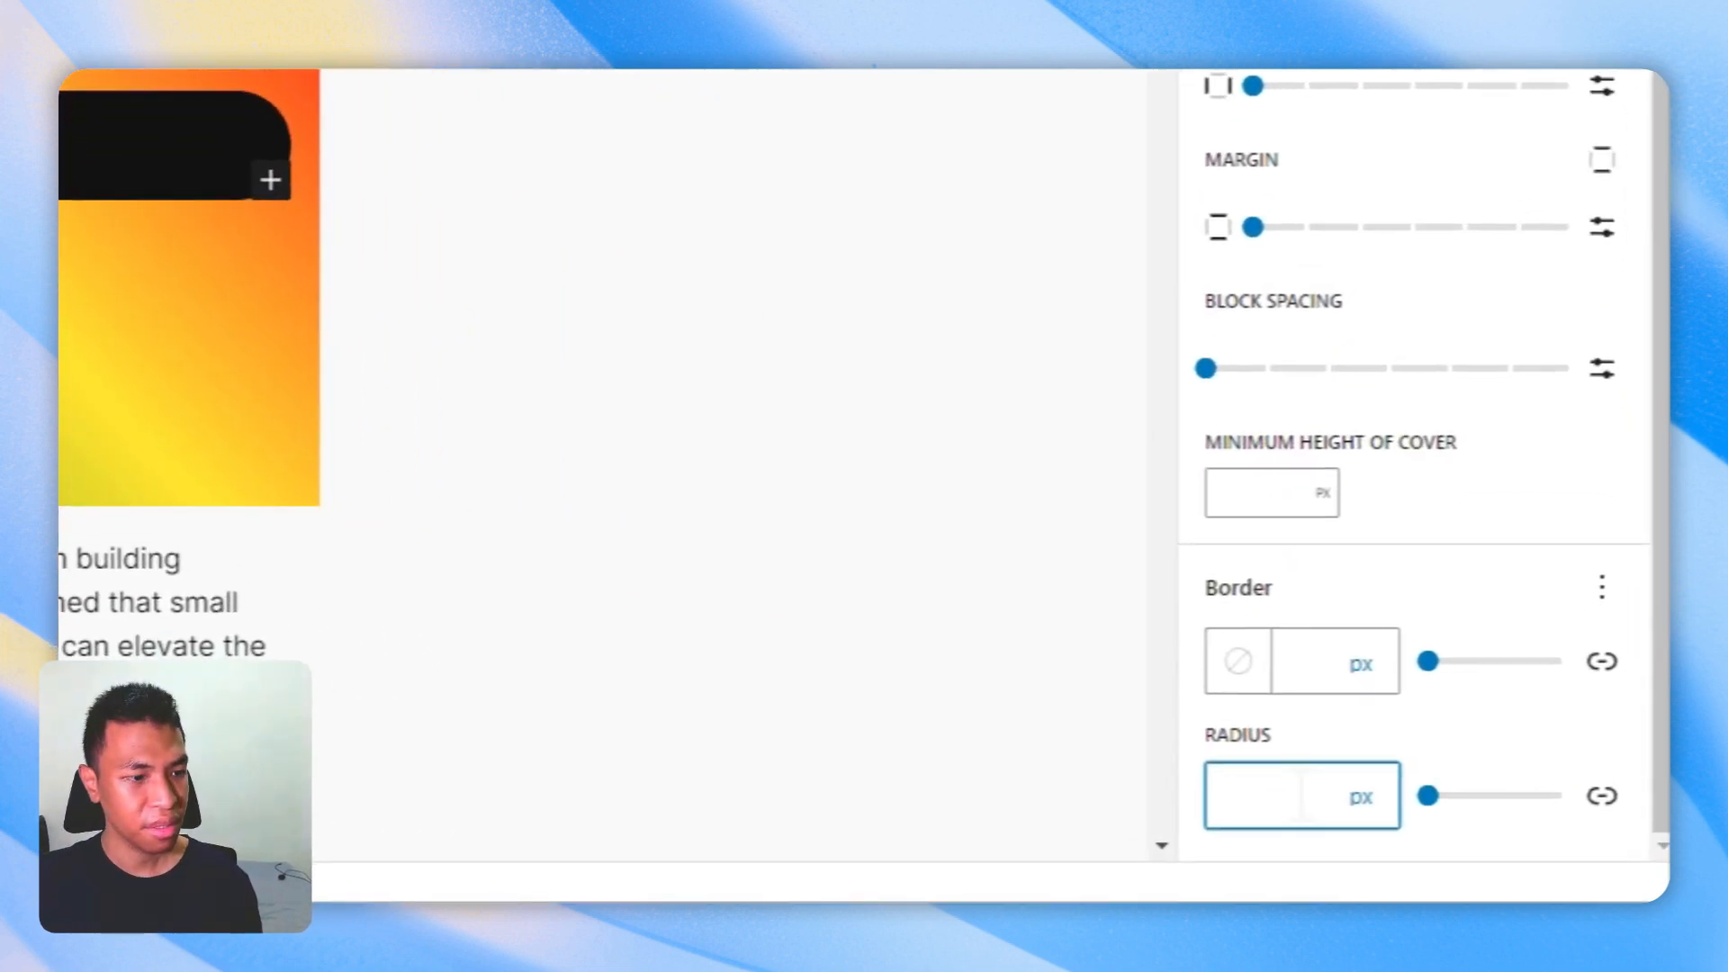
{"action": "type", "text": "100"}
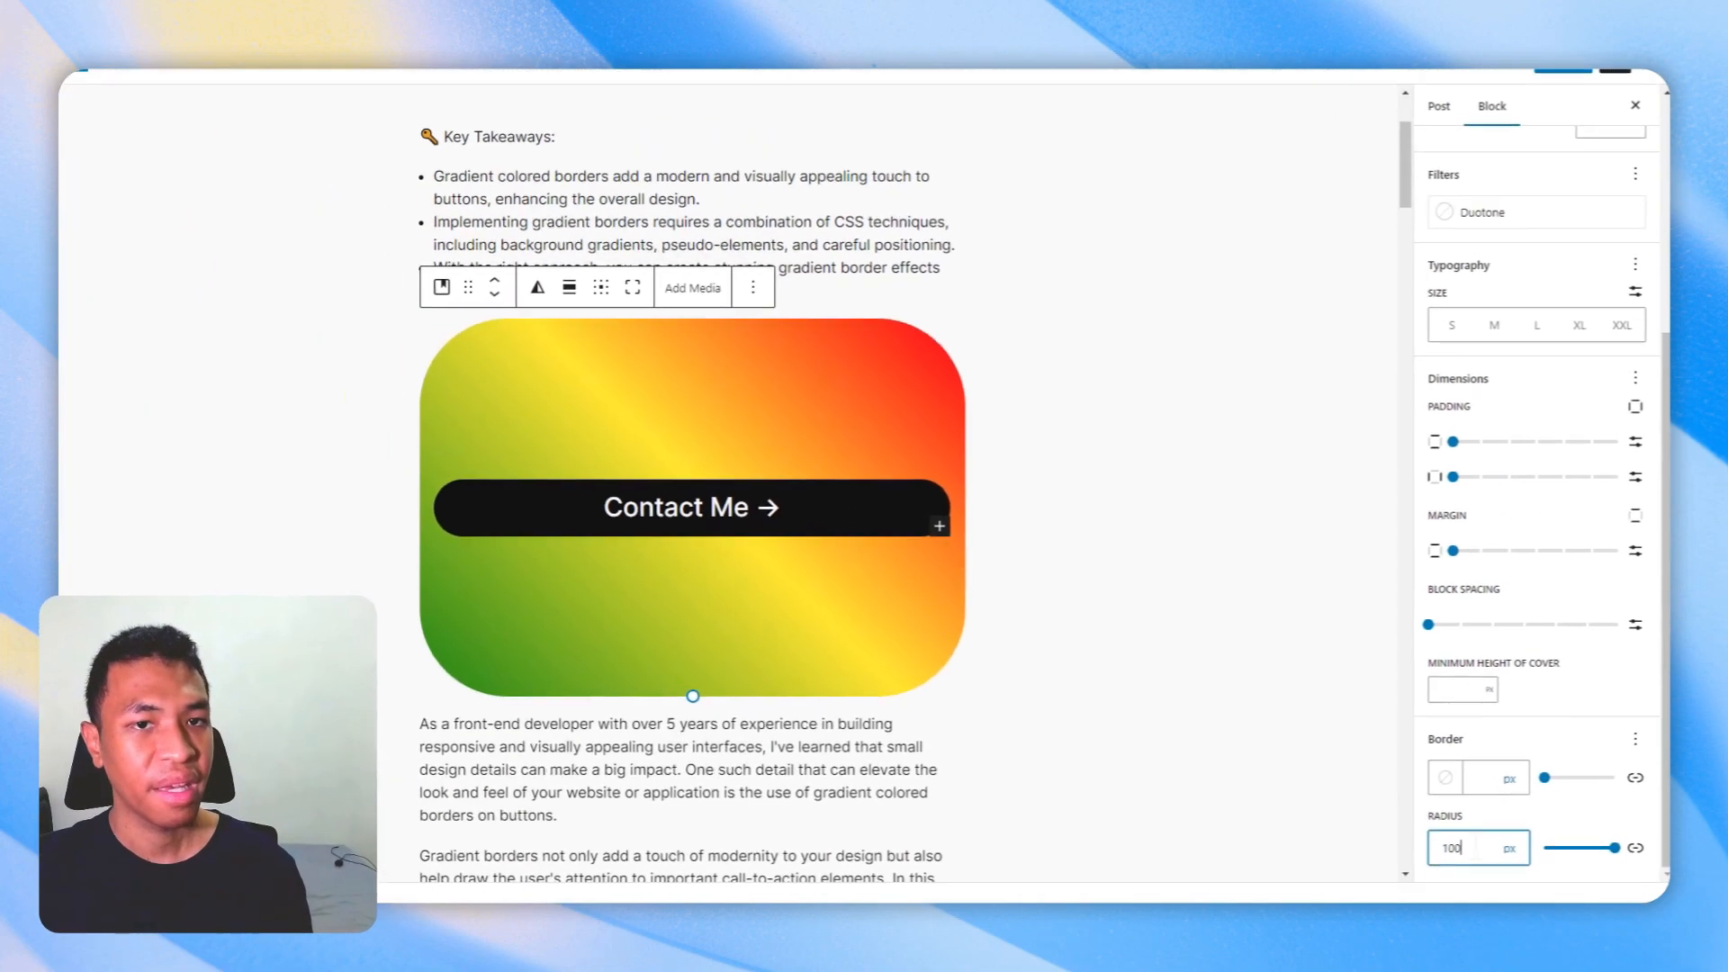
{"action": "left_click", "coordinate": [1497, 699]}
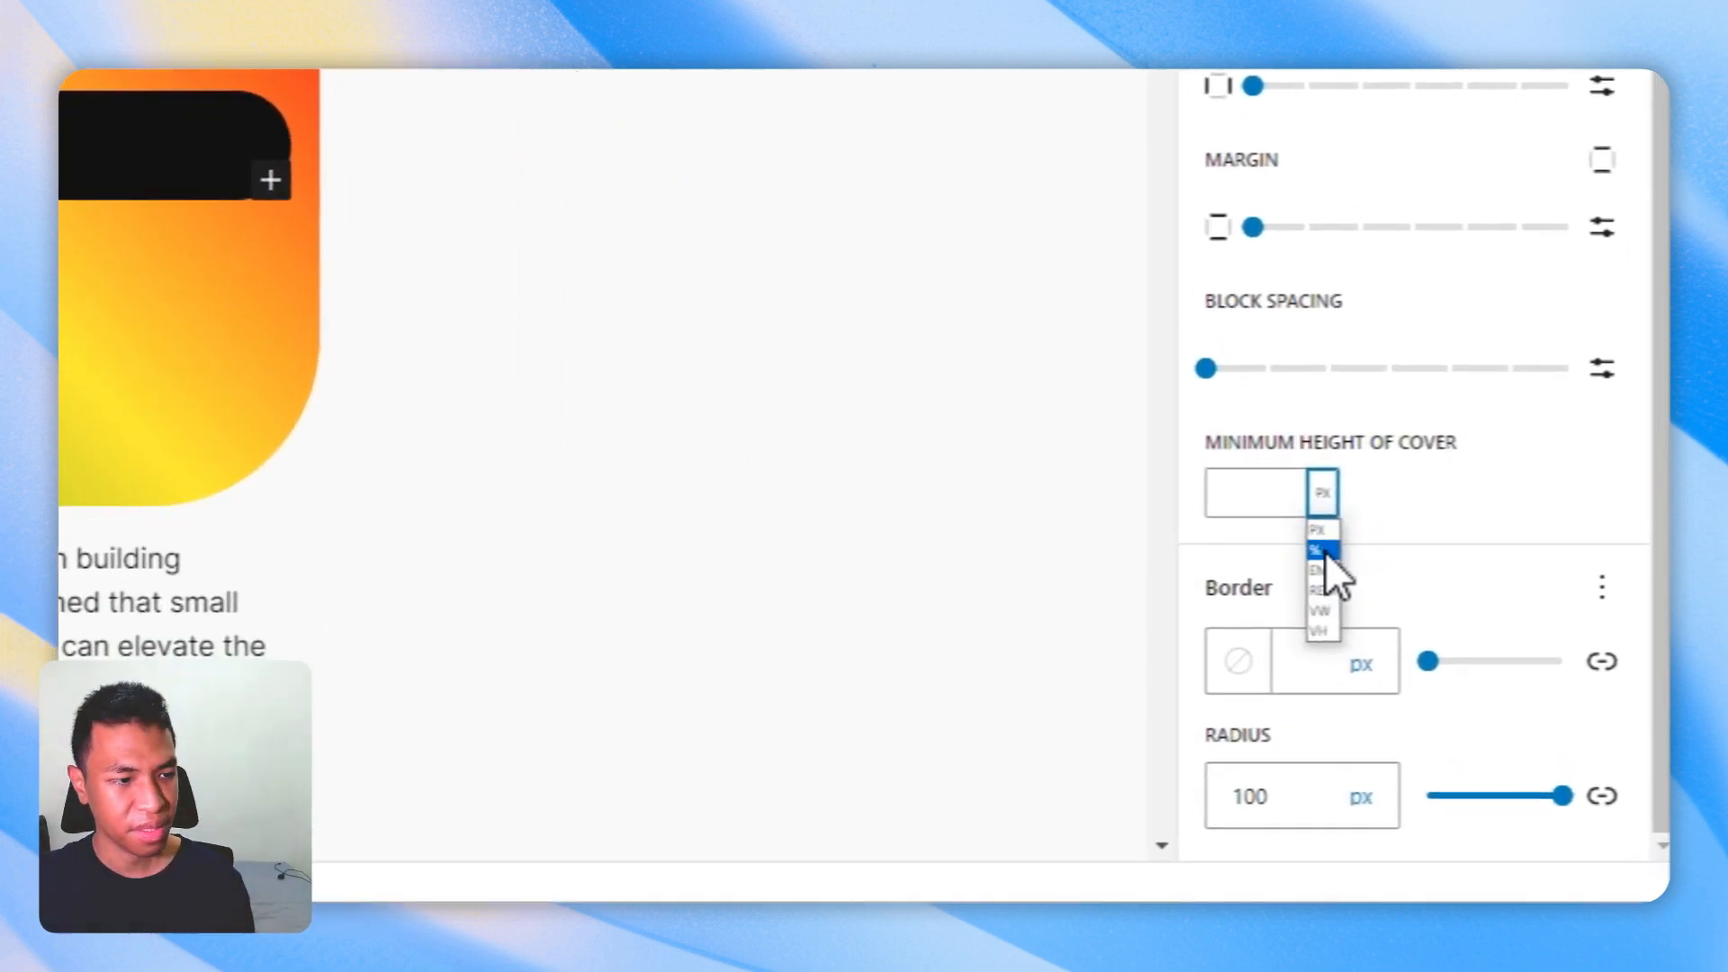
{"action": "left_click", "coordinate": [1318, 551]}
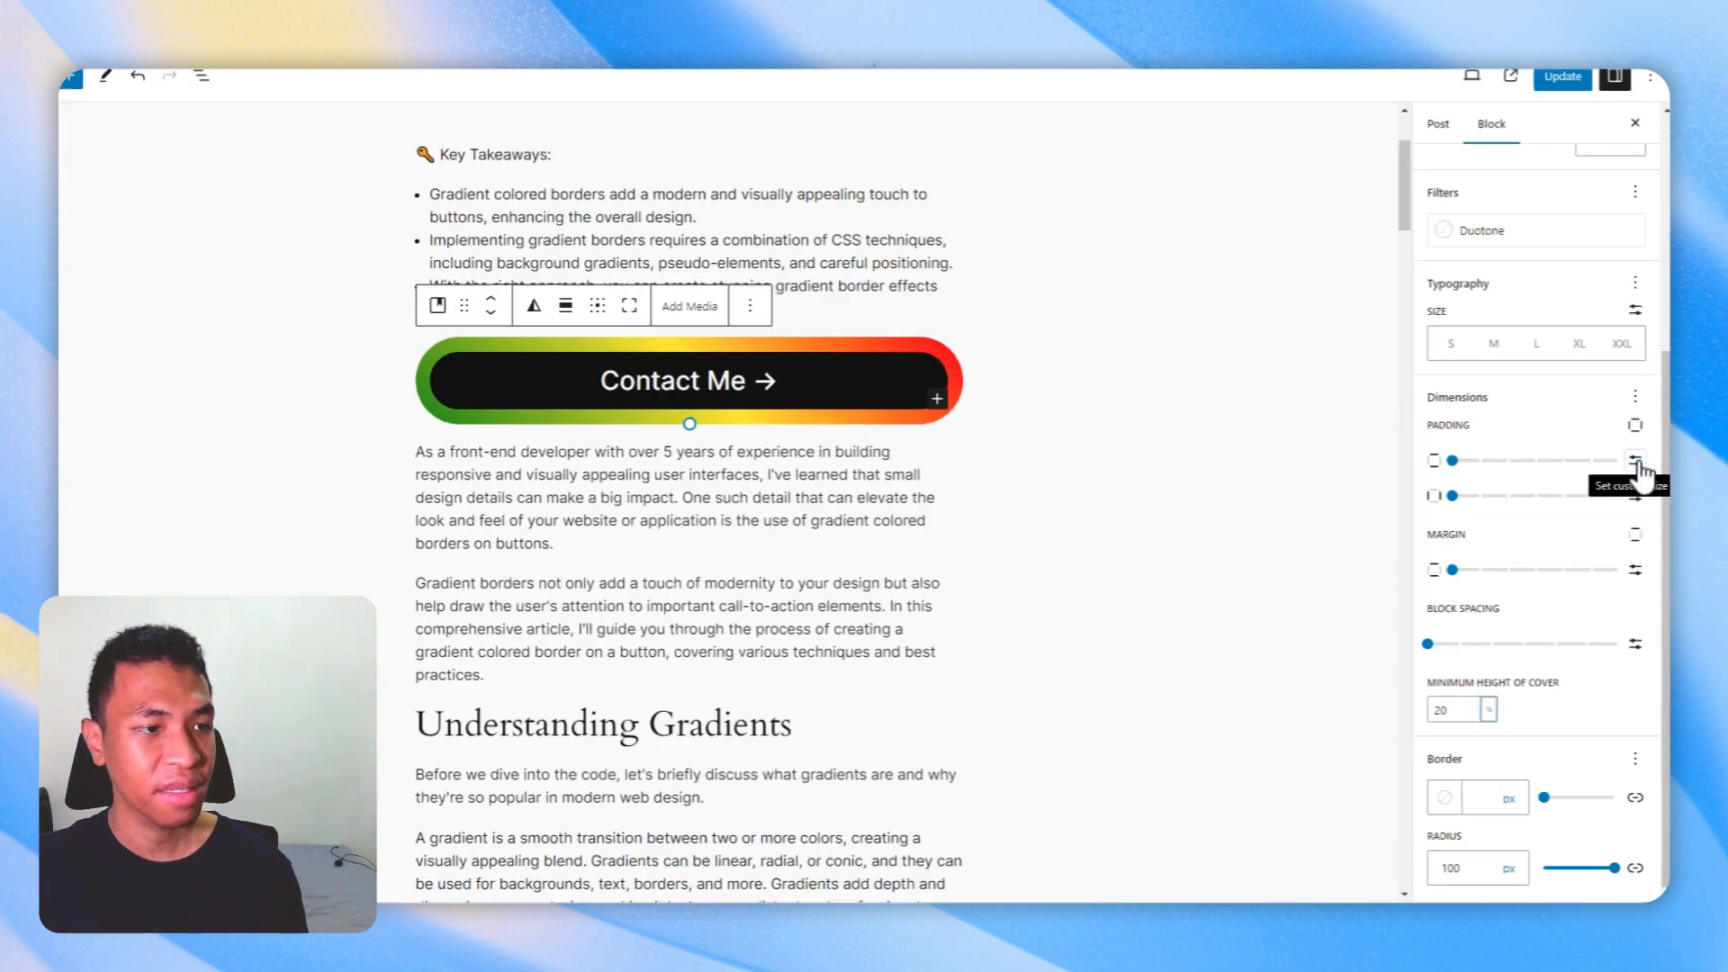
Set custom padding on the cover to 5 px for top and bottom and 6 px for the two sides.
{"action": "left_click", "coordinate": [1635, 461]}
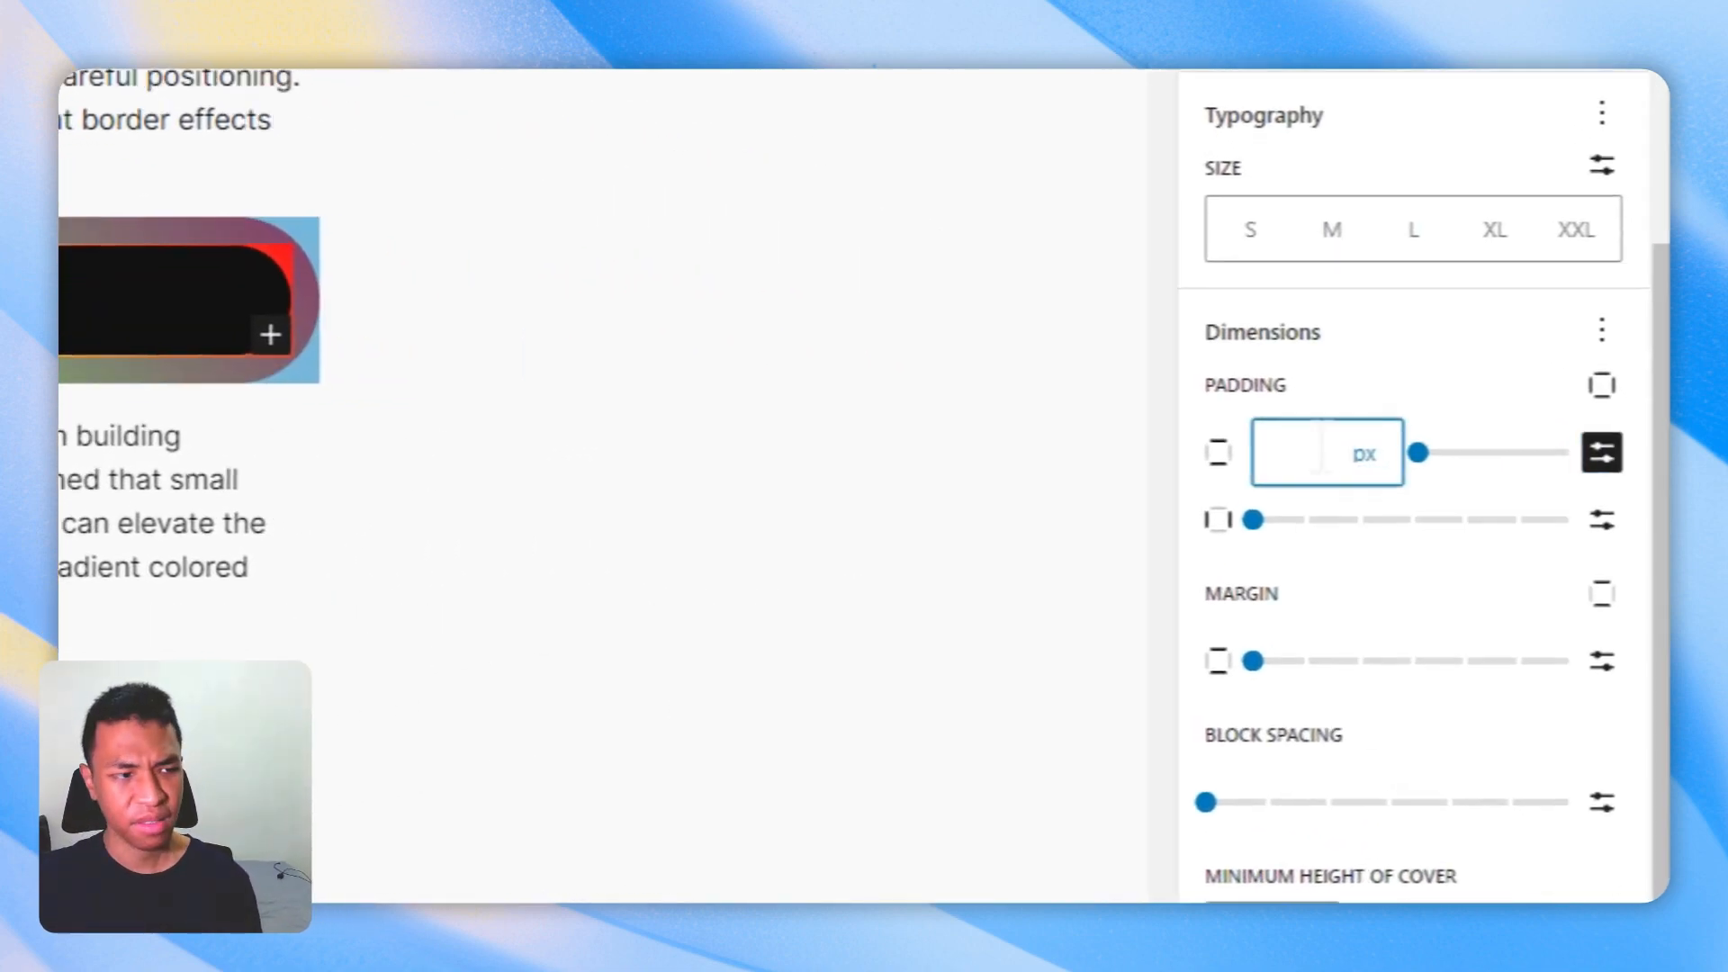
{"action": "type", "text": "5"}
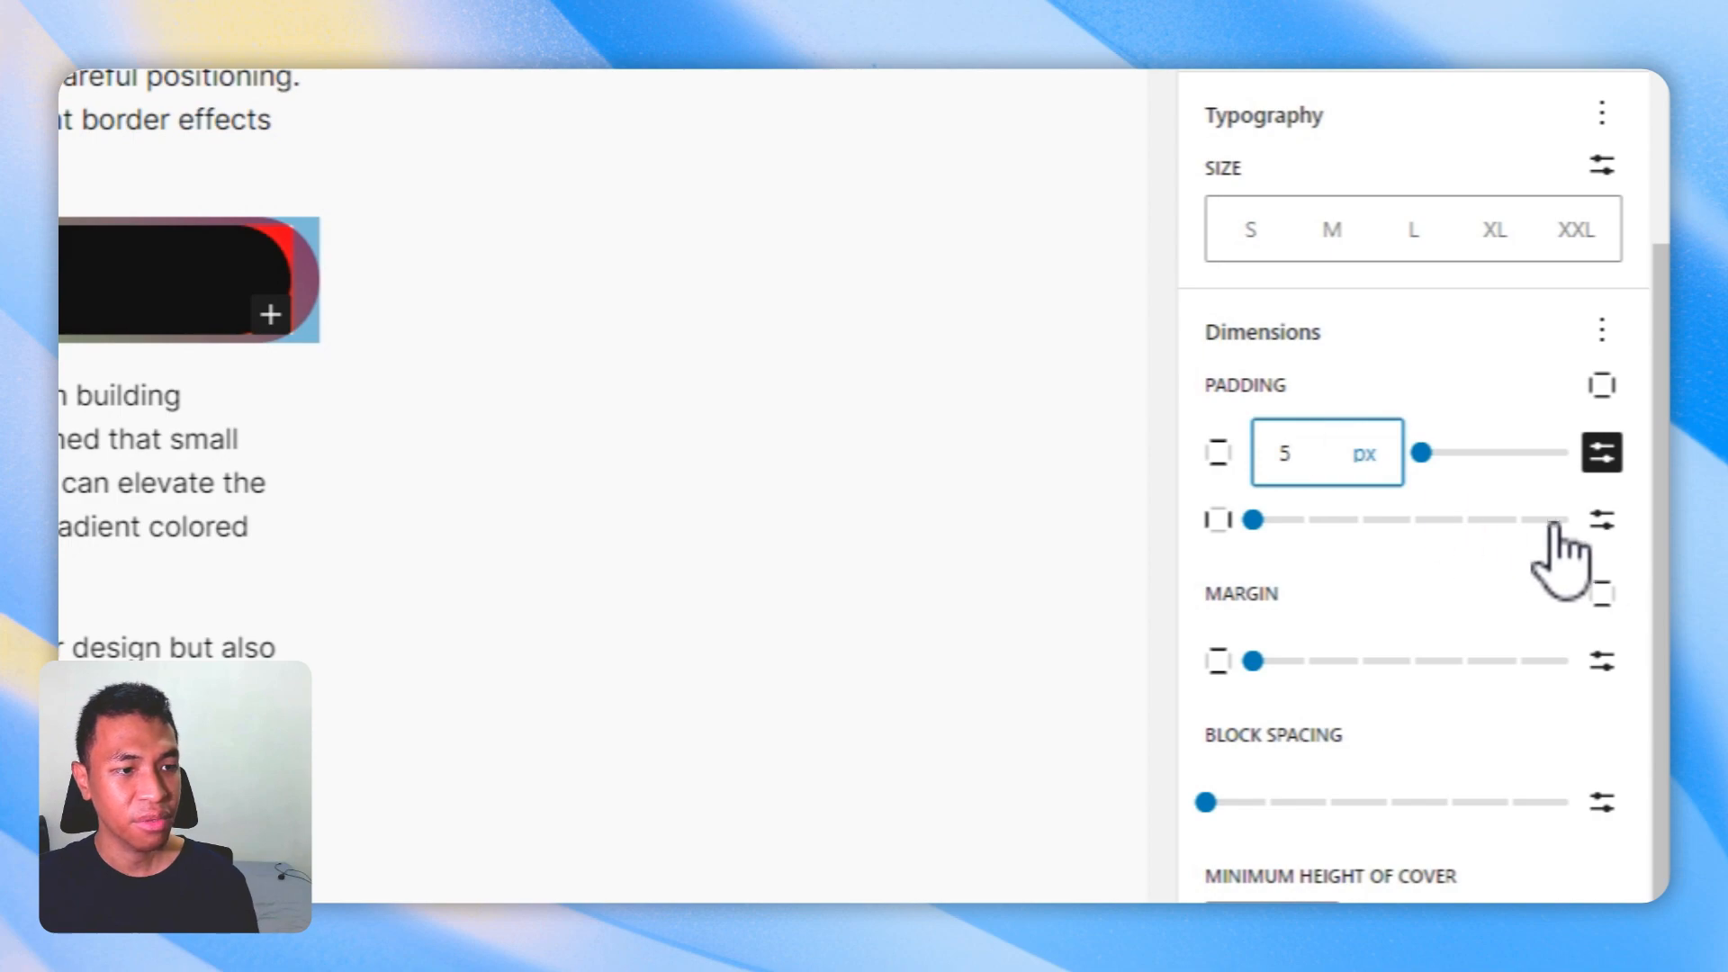
{"action": "left_click", "coordinate": [1601, 520]}
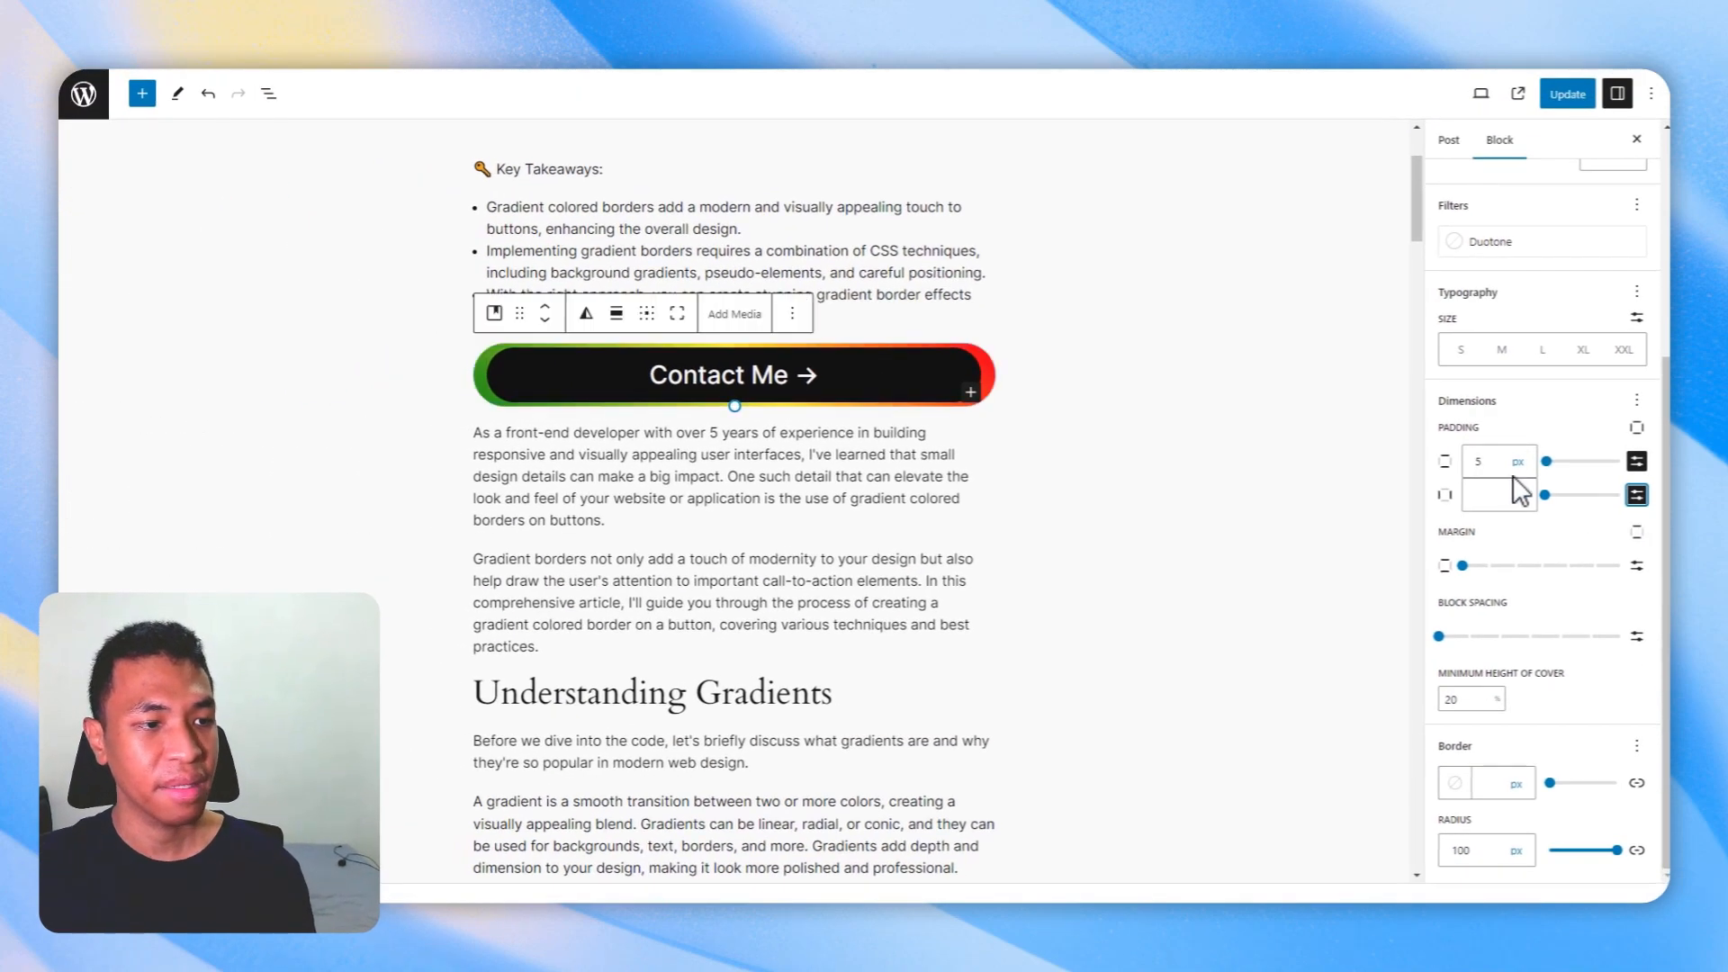
{"action": "left_click", "coordinate": [1489, 497]}
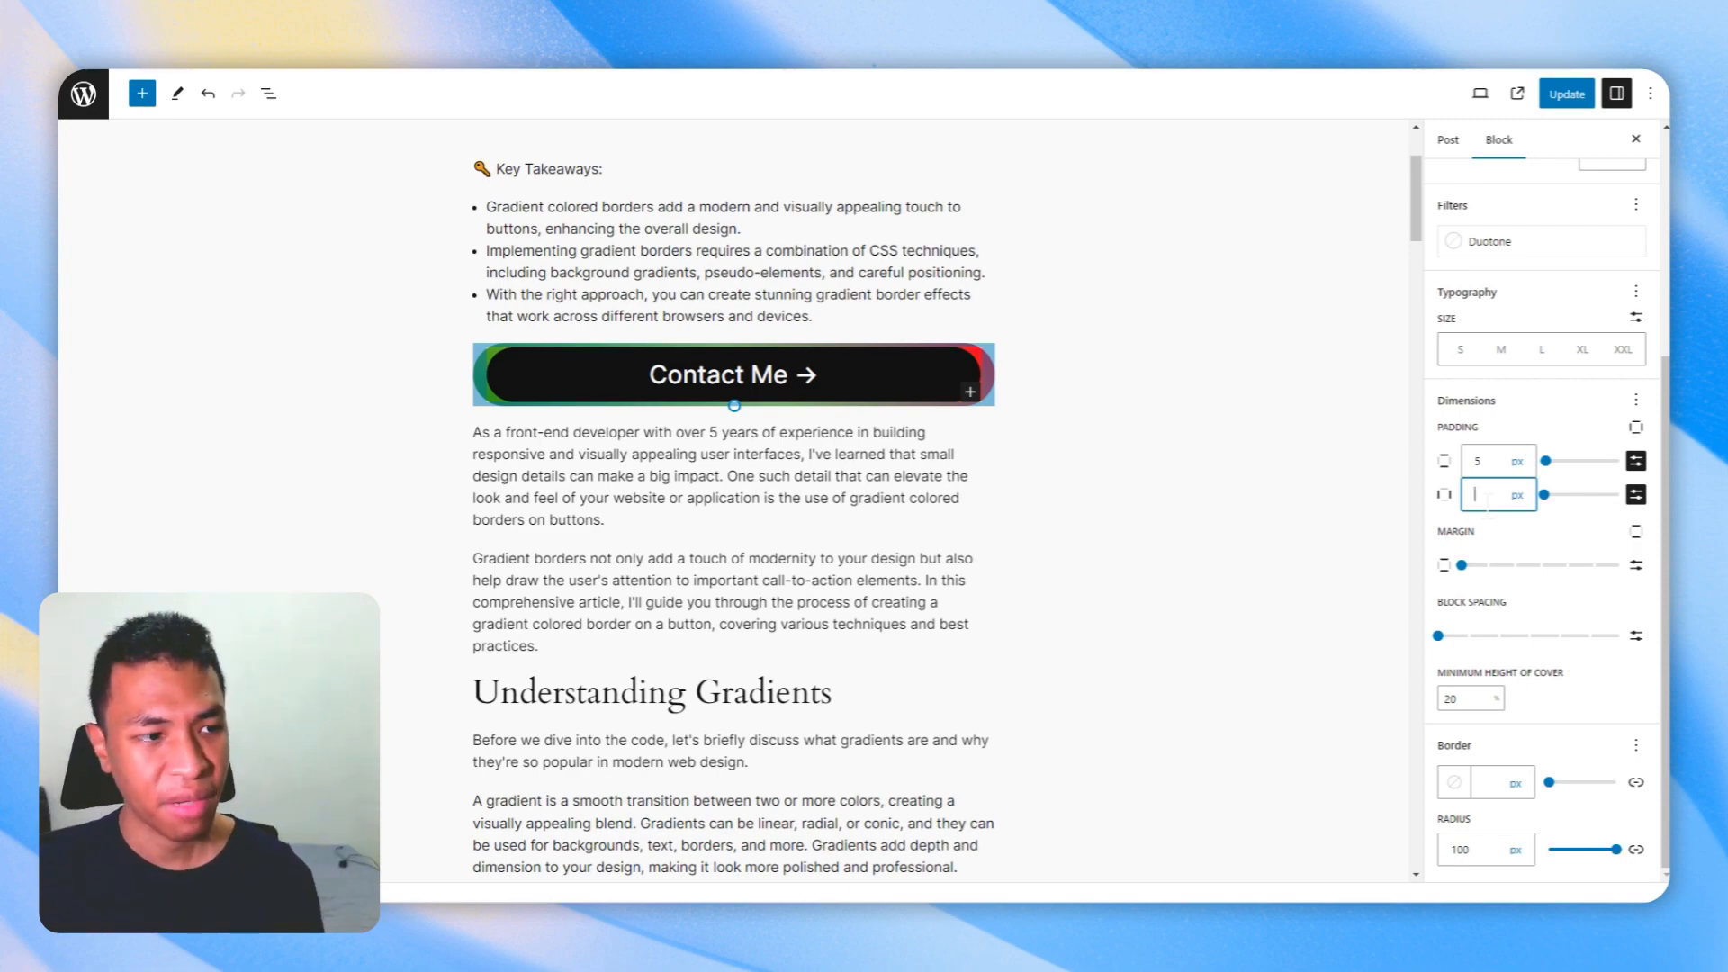
{"action": "type", "text": "5"}
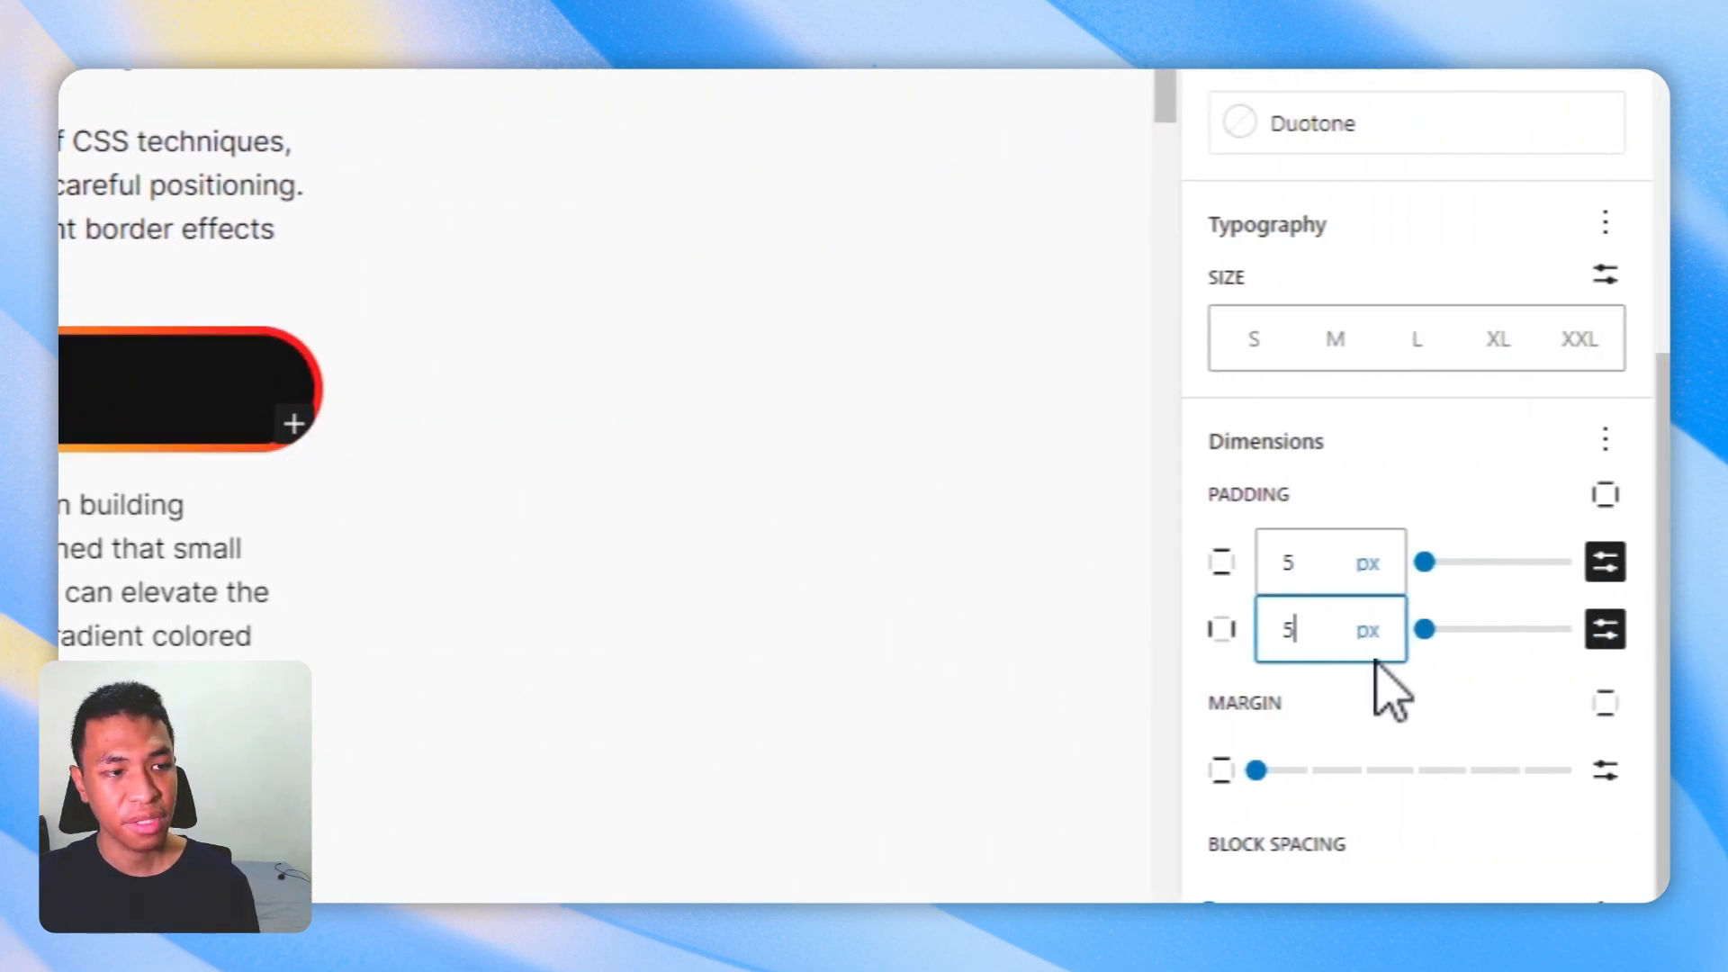
{"action": "key", "text": "BackSpace"}
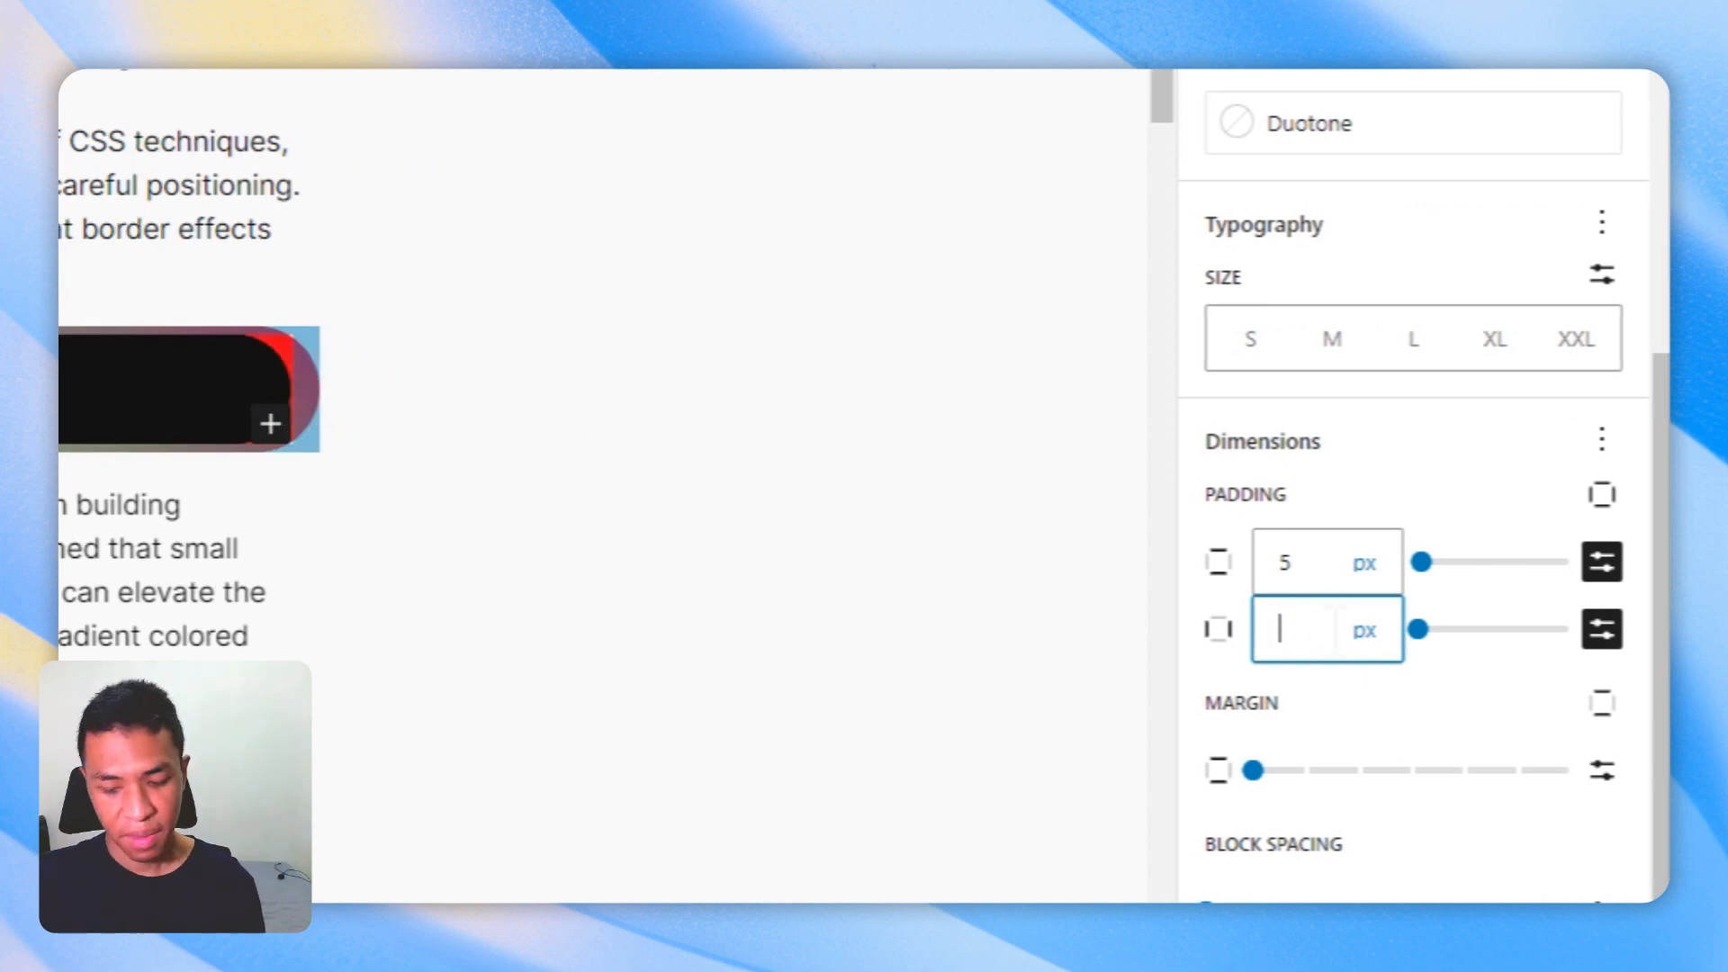
{"action": "type", "text": "6"}
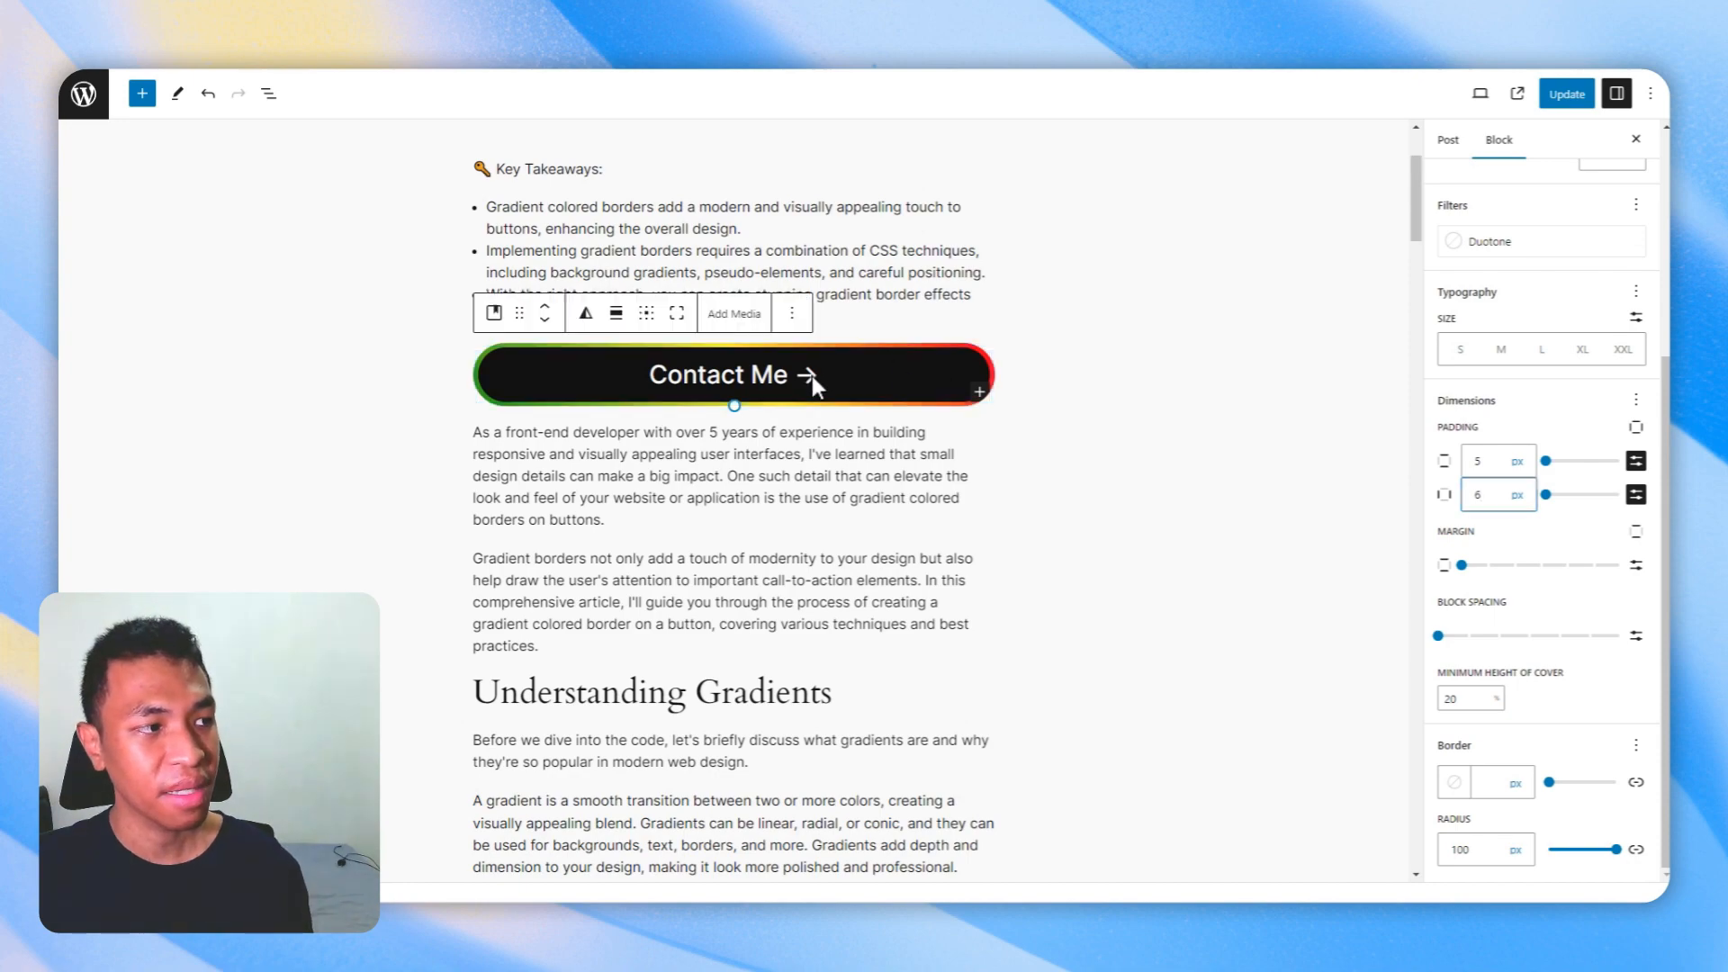
Select the Cover block that wraps the Contact Me button and copy the whole block.
{"action": "left_click", "coordinate": [1103, 513]}
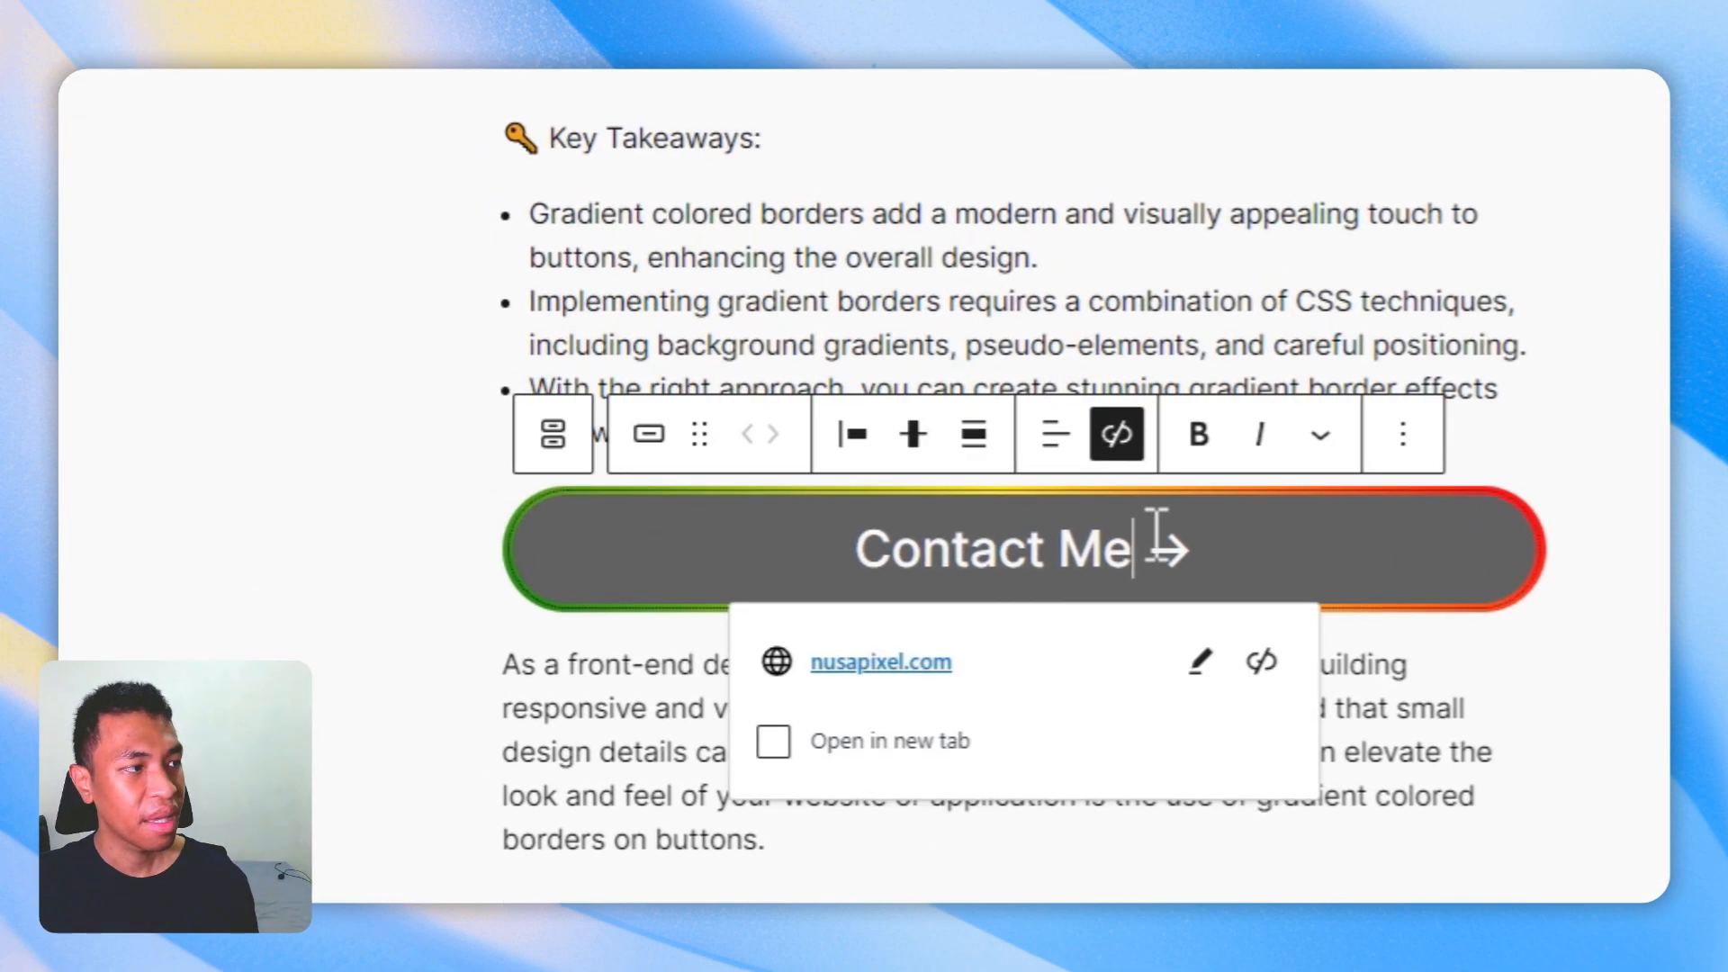
{"action": "left_click", "coordinate": [555, 437]}
{"action": "left_click", "coordinate": [558, 435]}
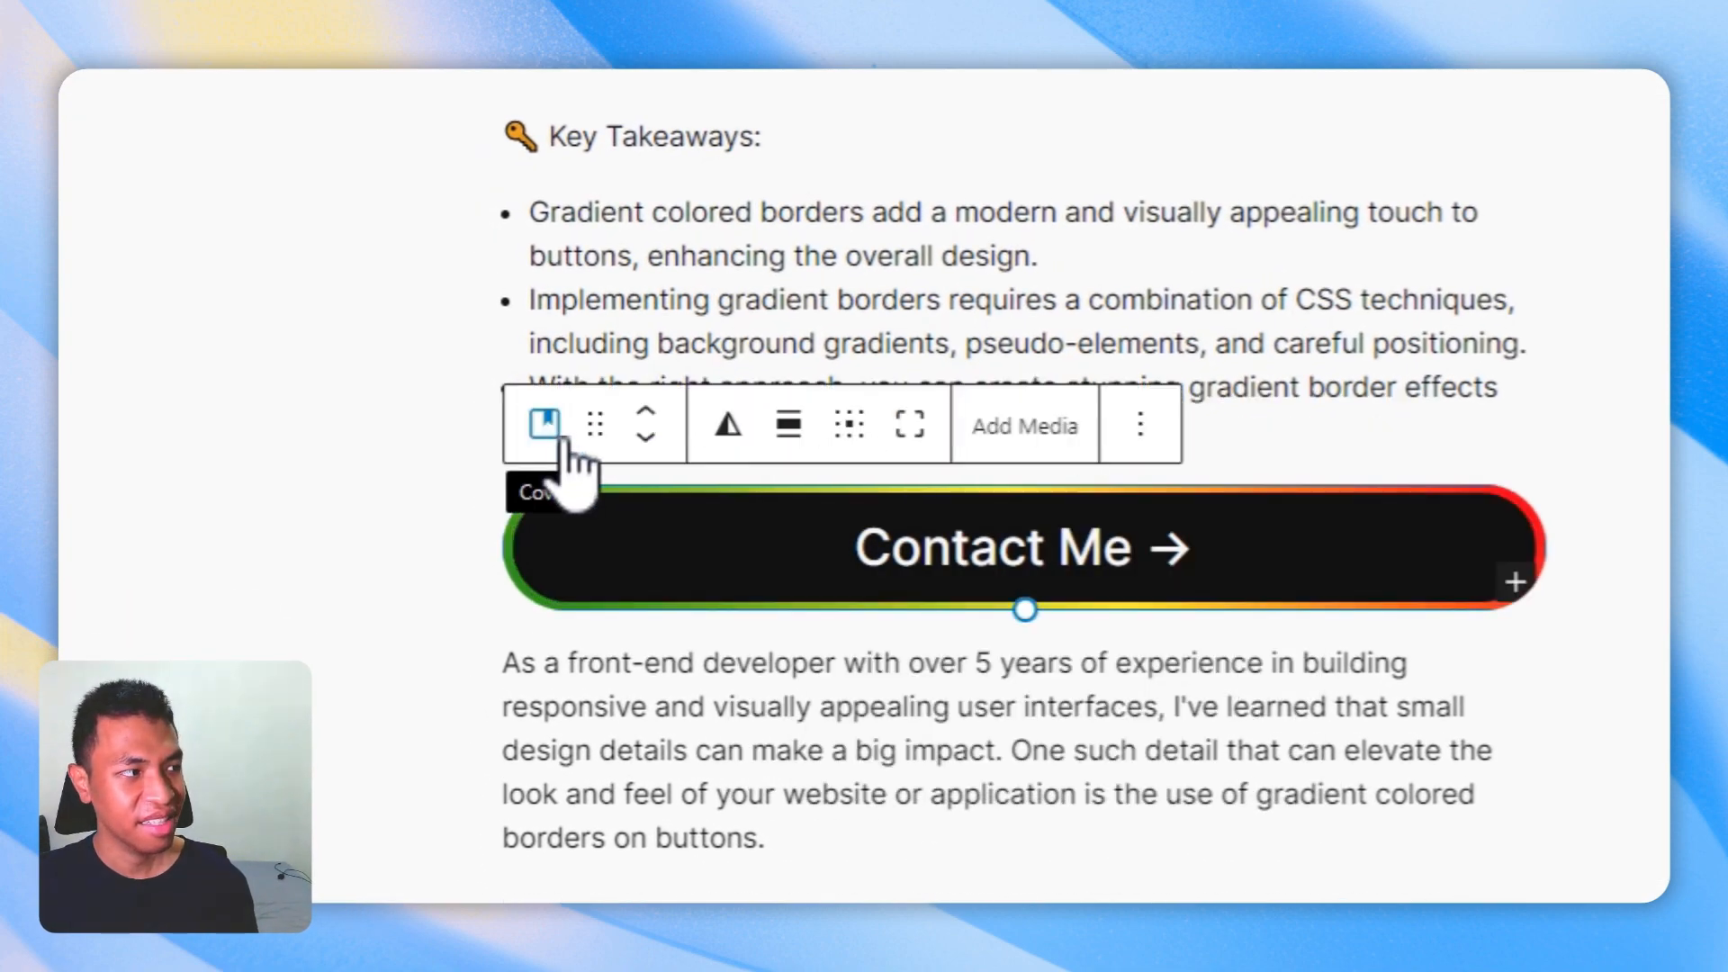
{"action": "left_click", "coordinate": [560, 438]}
{"action": "left_click", "coordinate": [565, 421]}
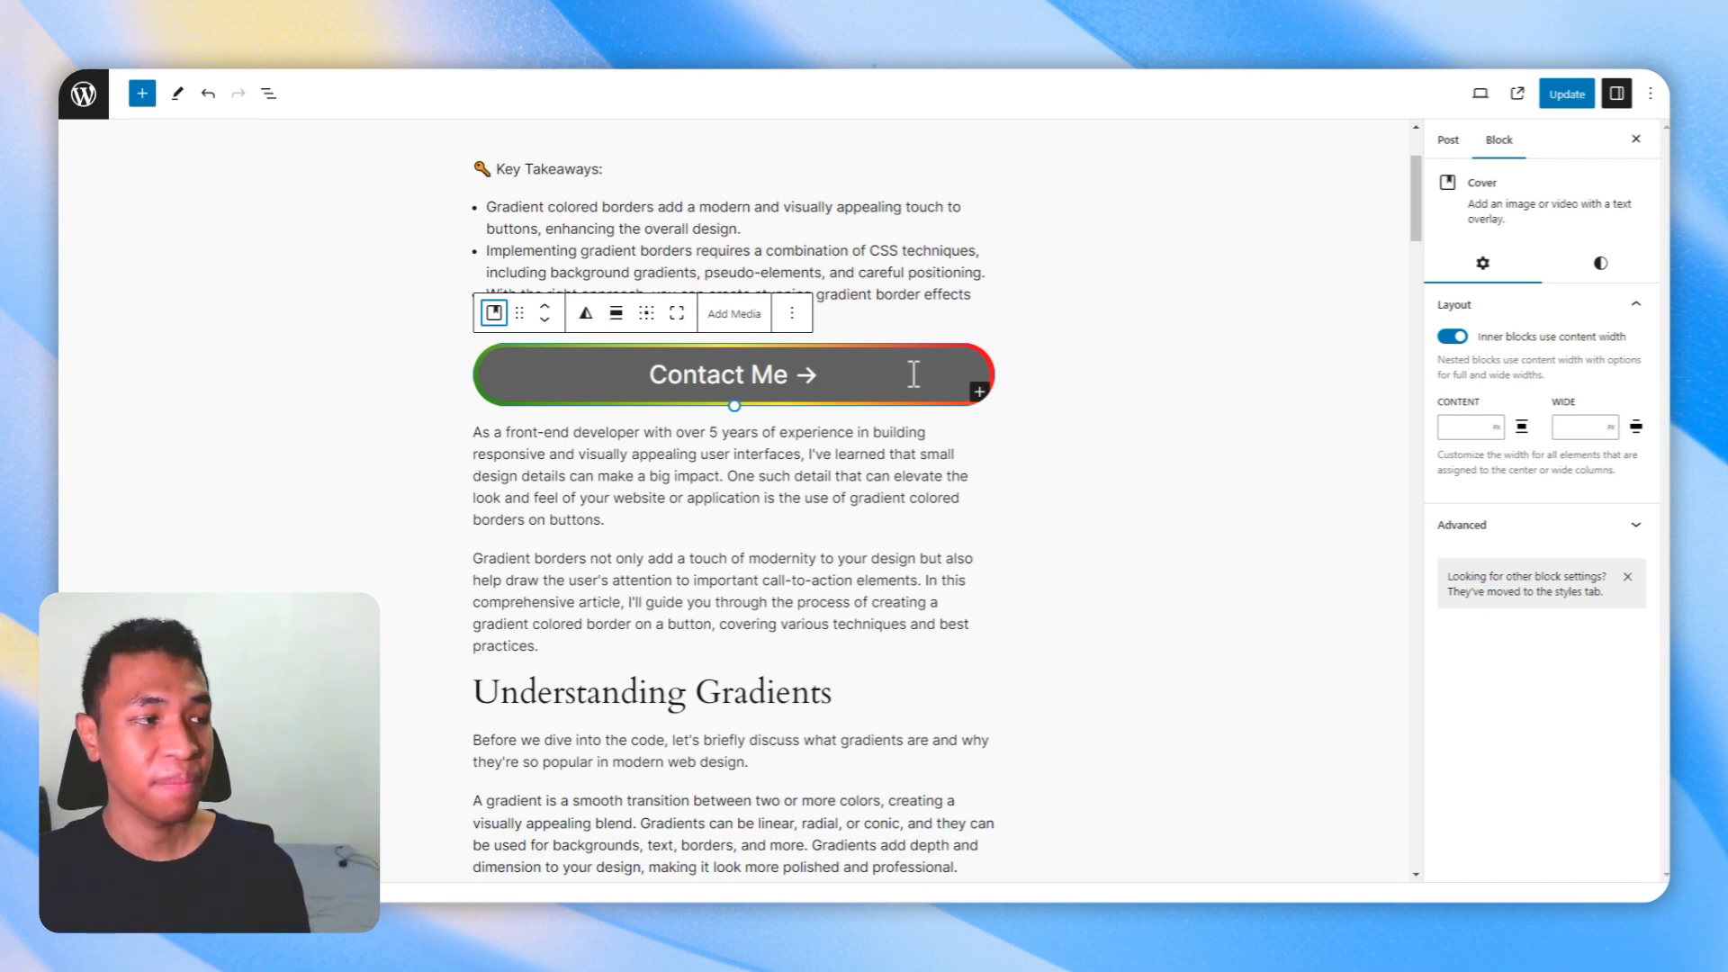
{"action": "left_click", "coordinate": [792, 313]}
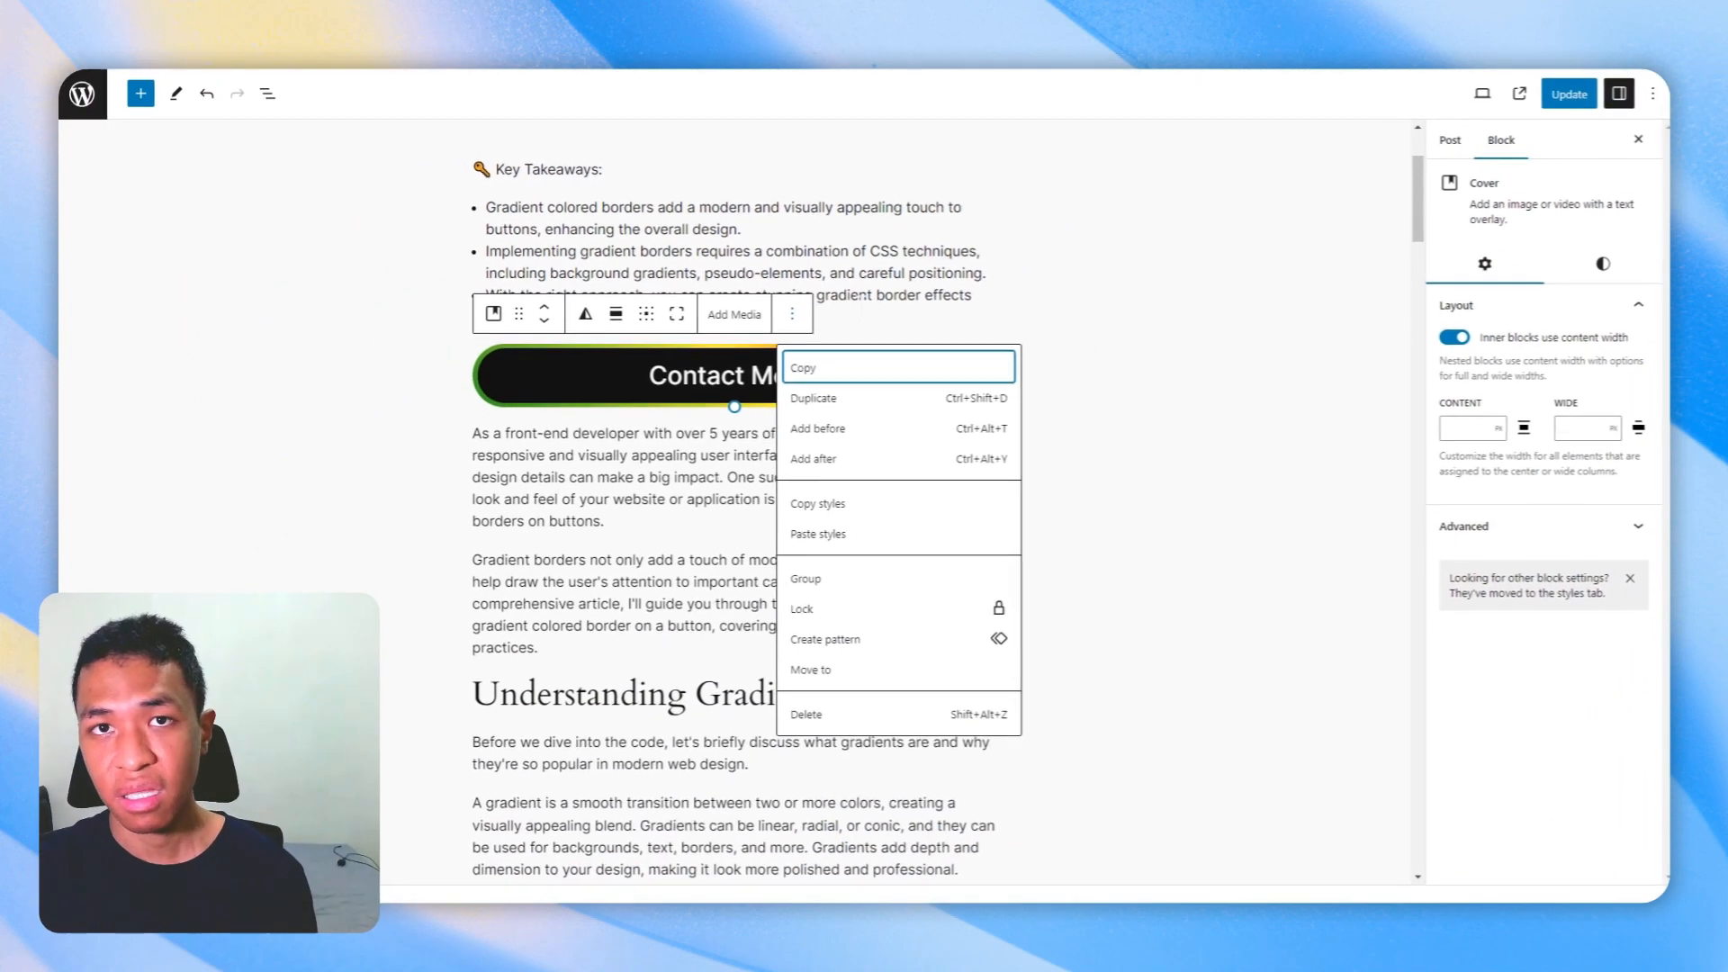
Insert a Columns block below the last Key Takeaways bullet, using the three-column variation with a wide center column.
{"action": "left_click", "coordinate": [861, 306]}
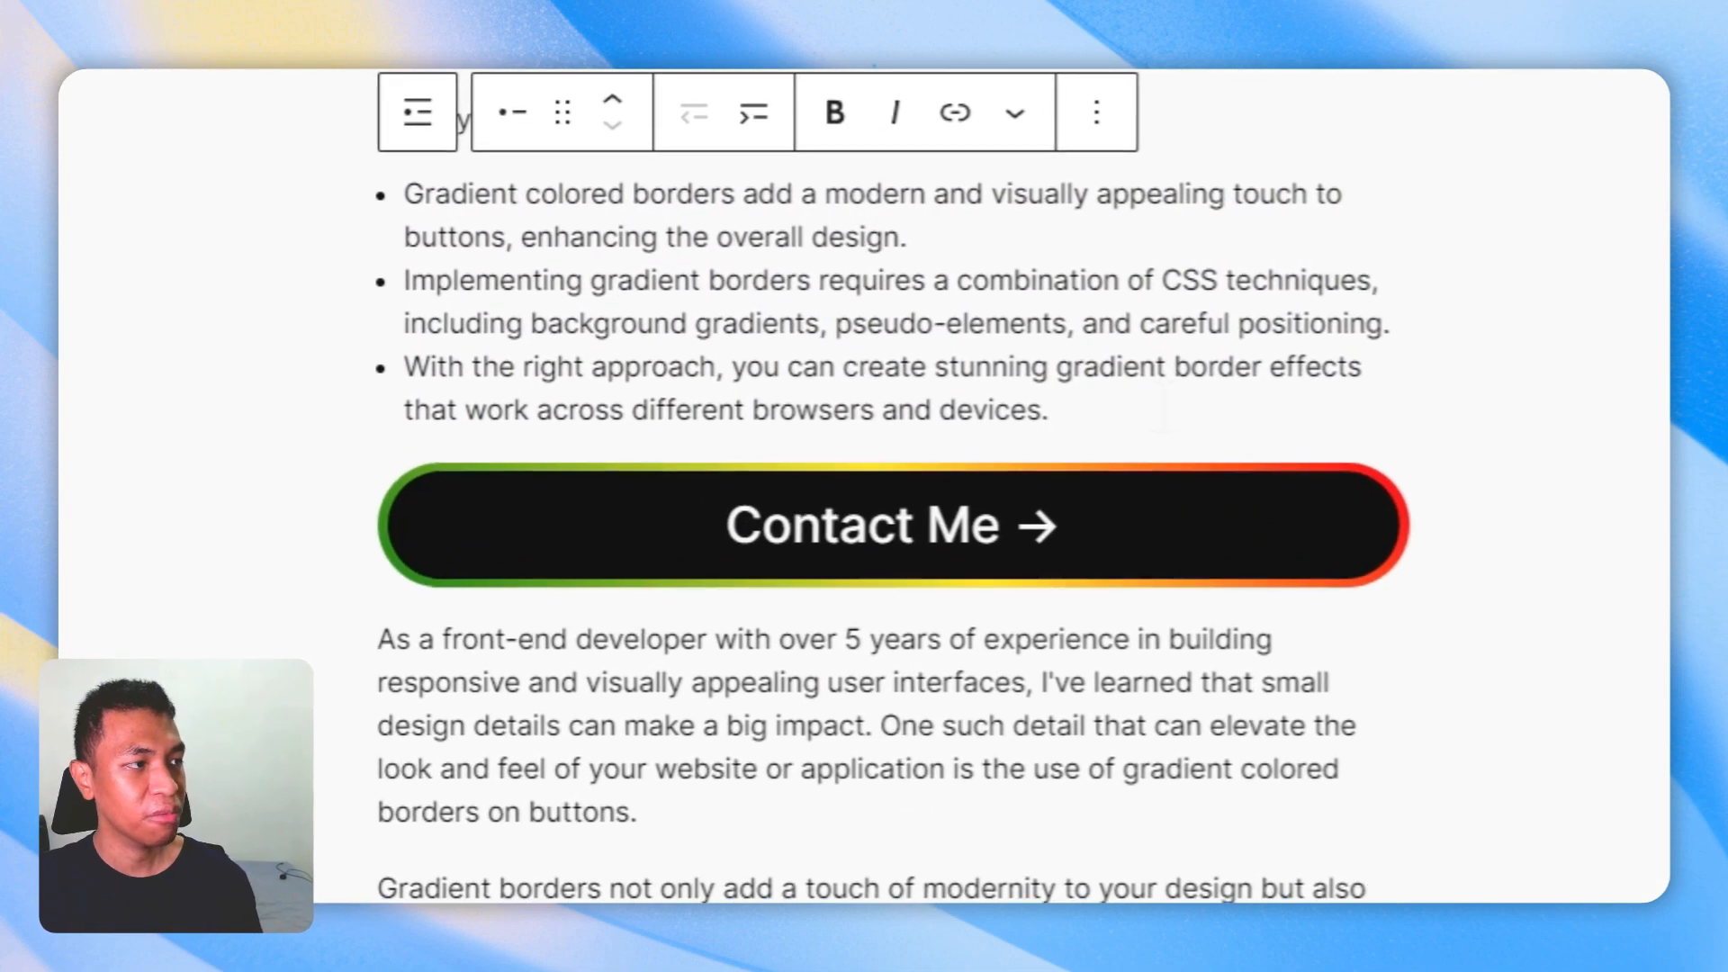
{"action": "key", "text": "Return"}
{"action": "key", "text": "Return"}
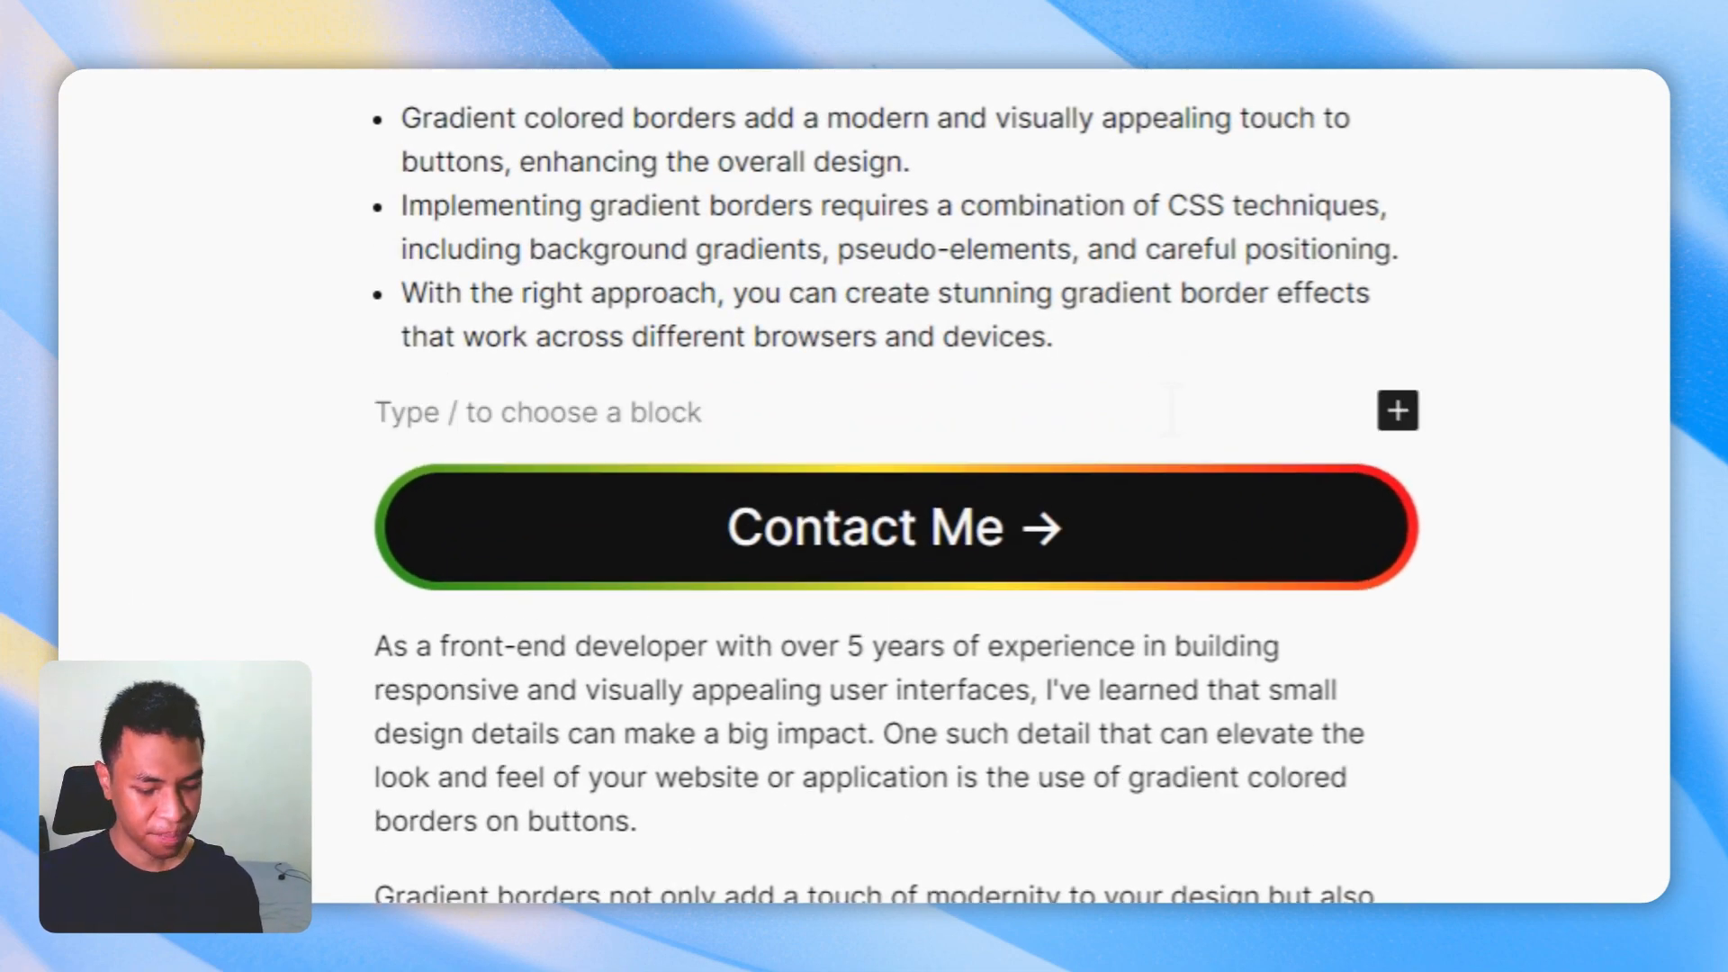
{"action": "type", "text": "/"}
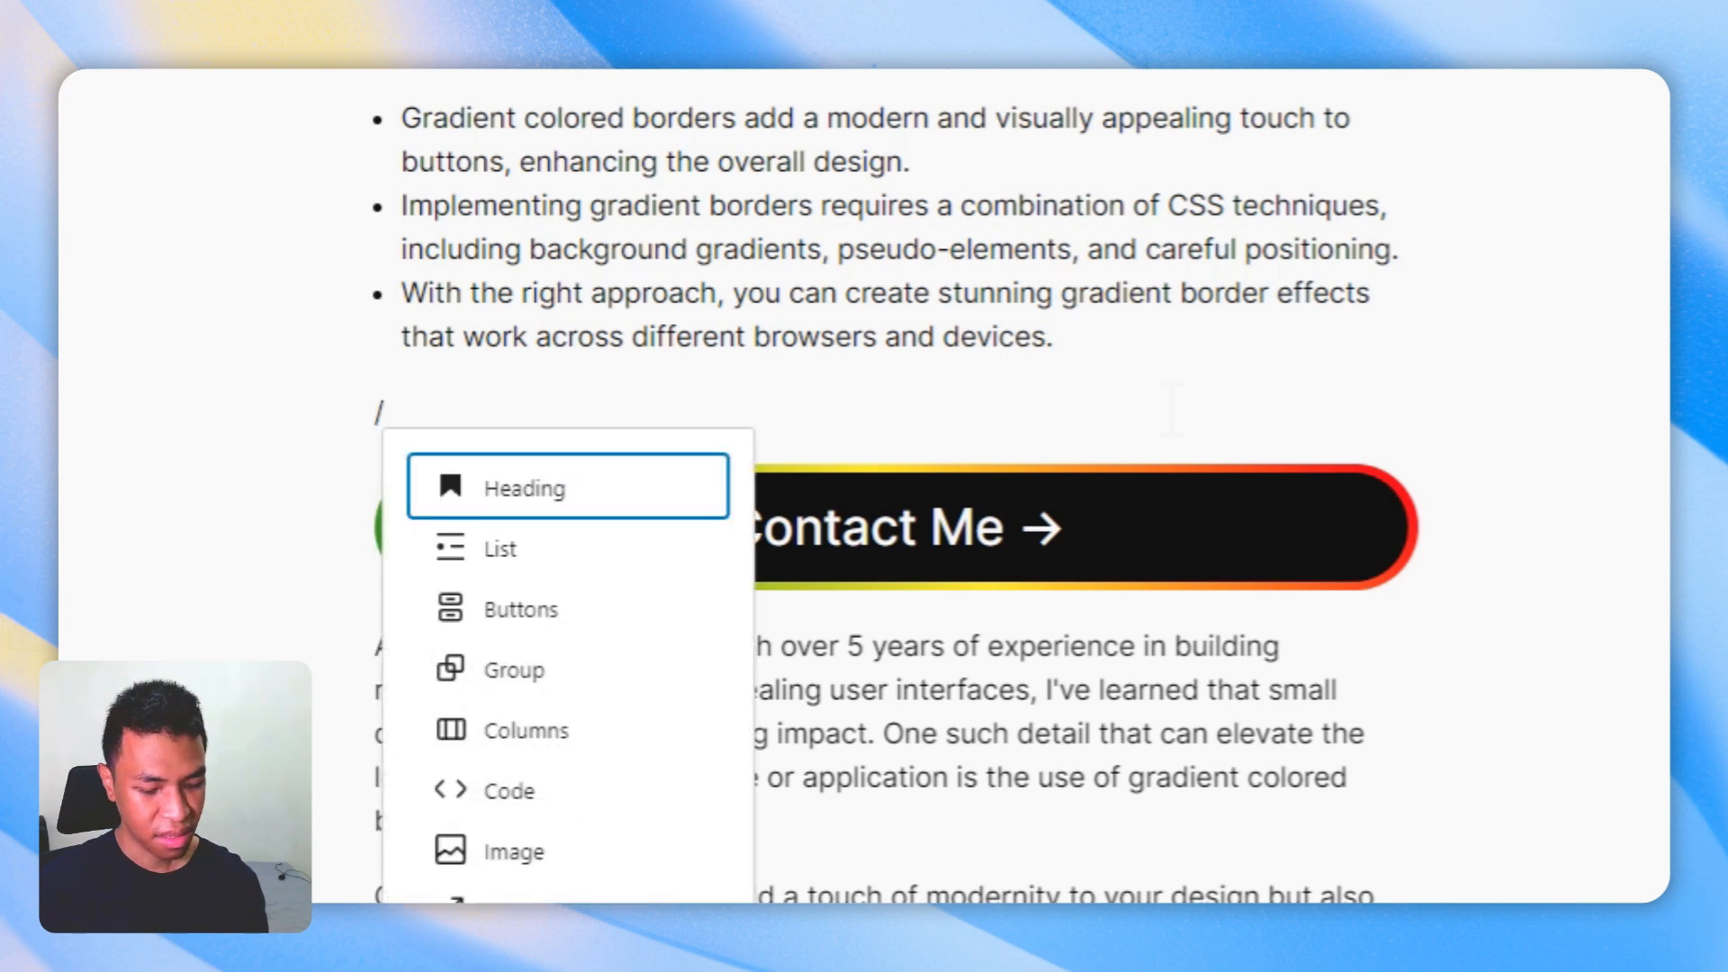
{"action": "type", "text": "columns"}
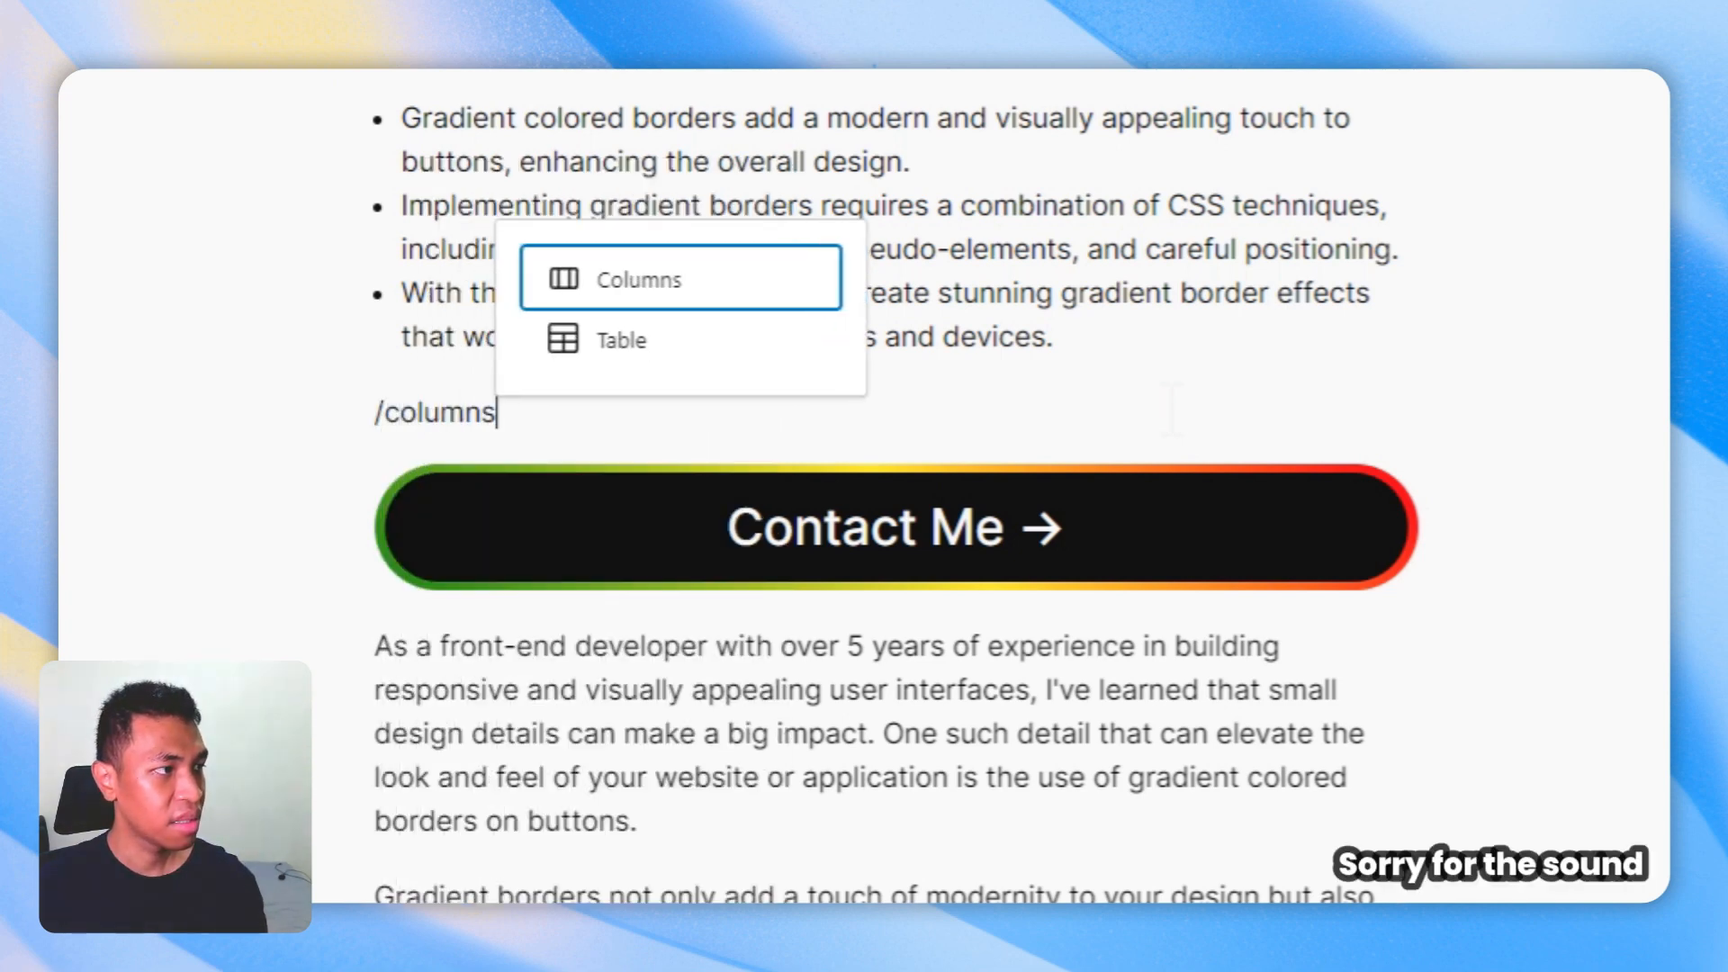
{"action": "left_click", "coordinate": [668, 288]}
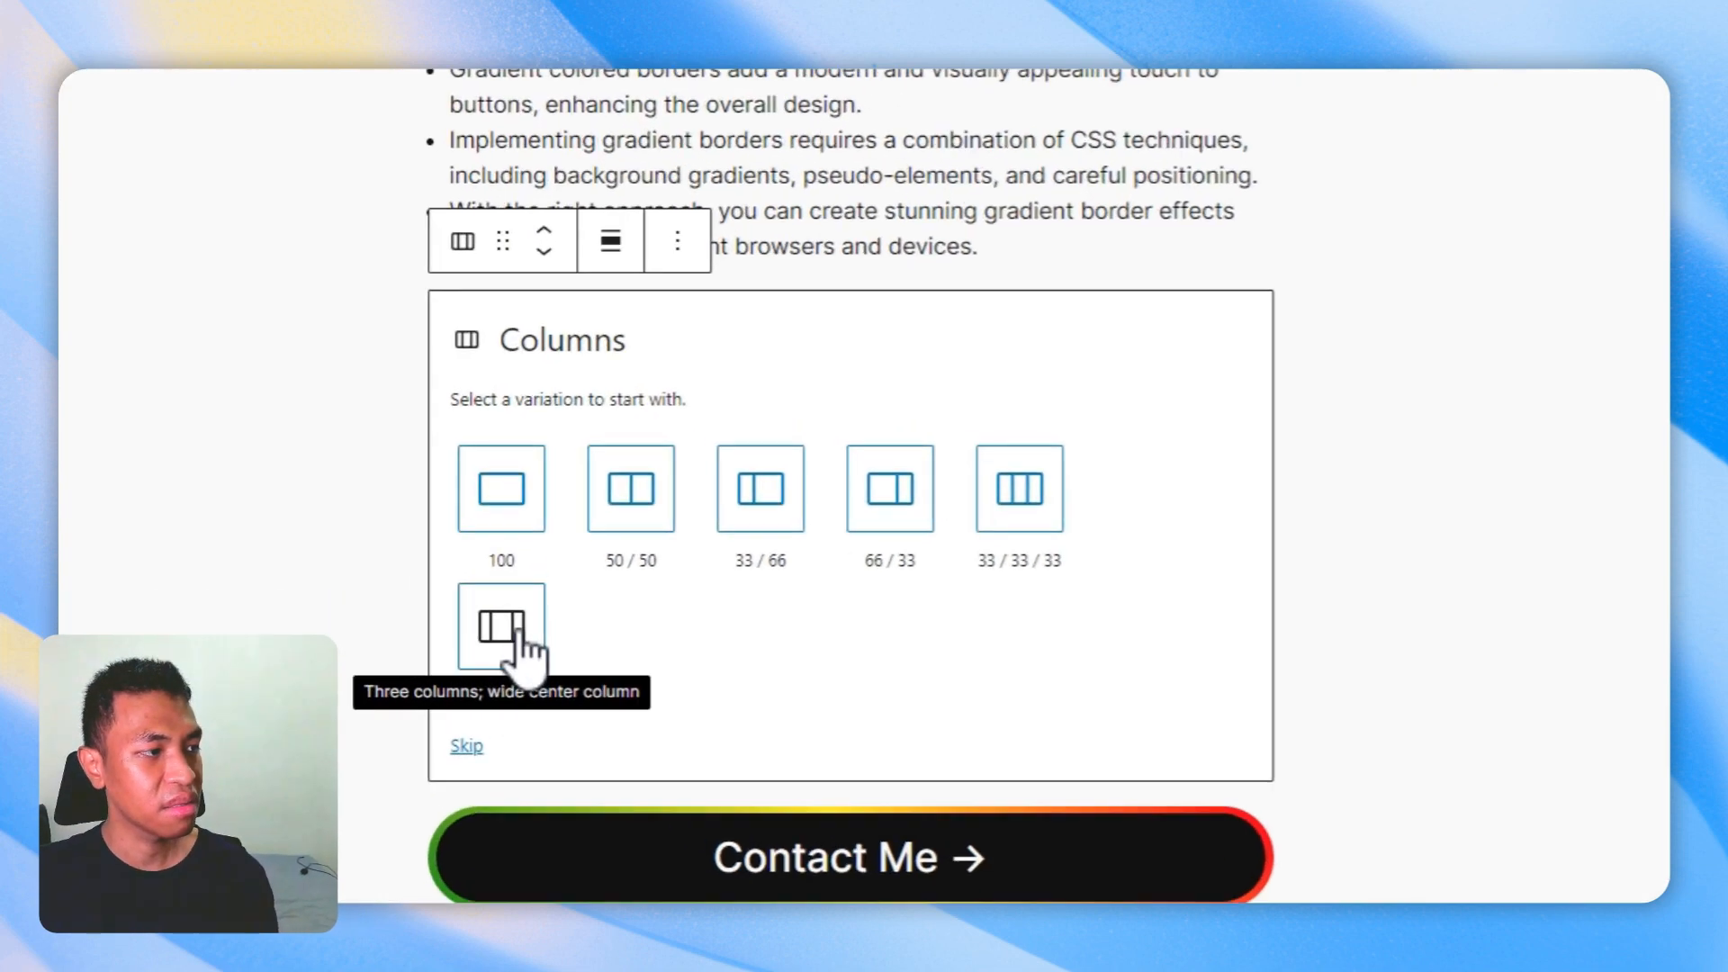
{"action": "left_click", "coordinate": [520, 635]}
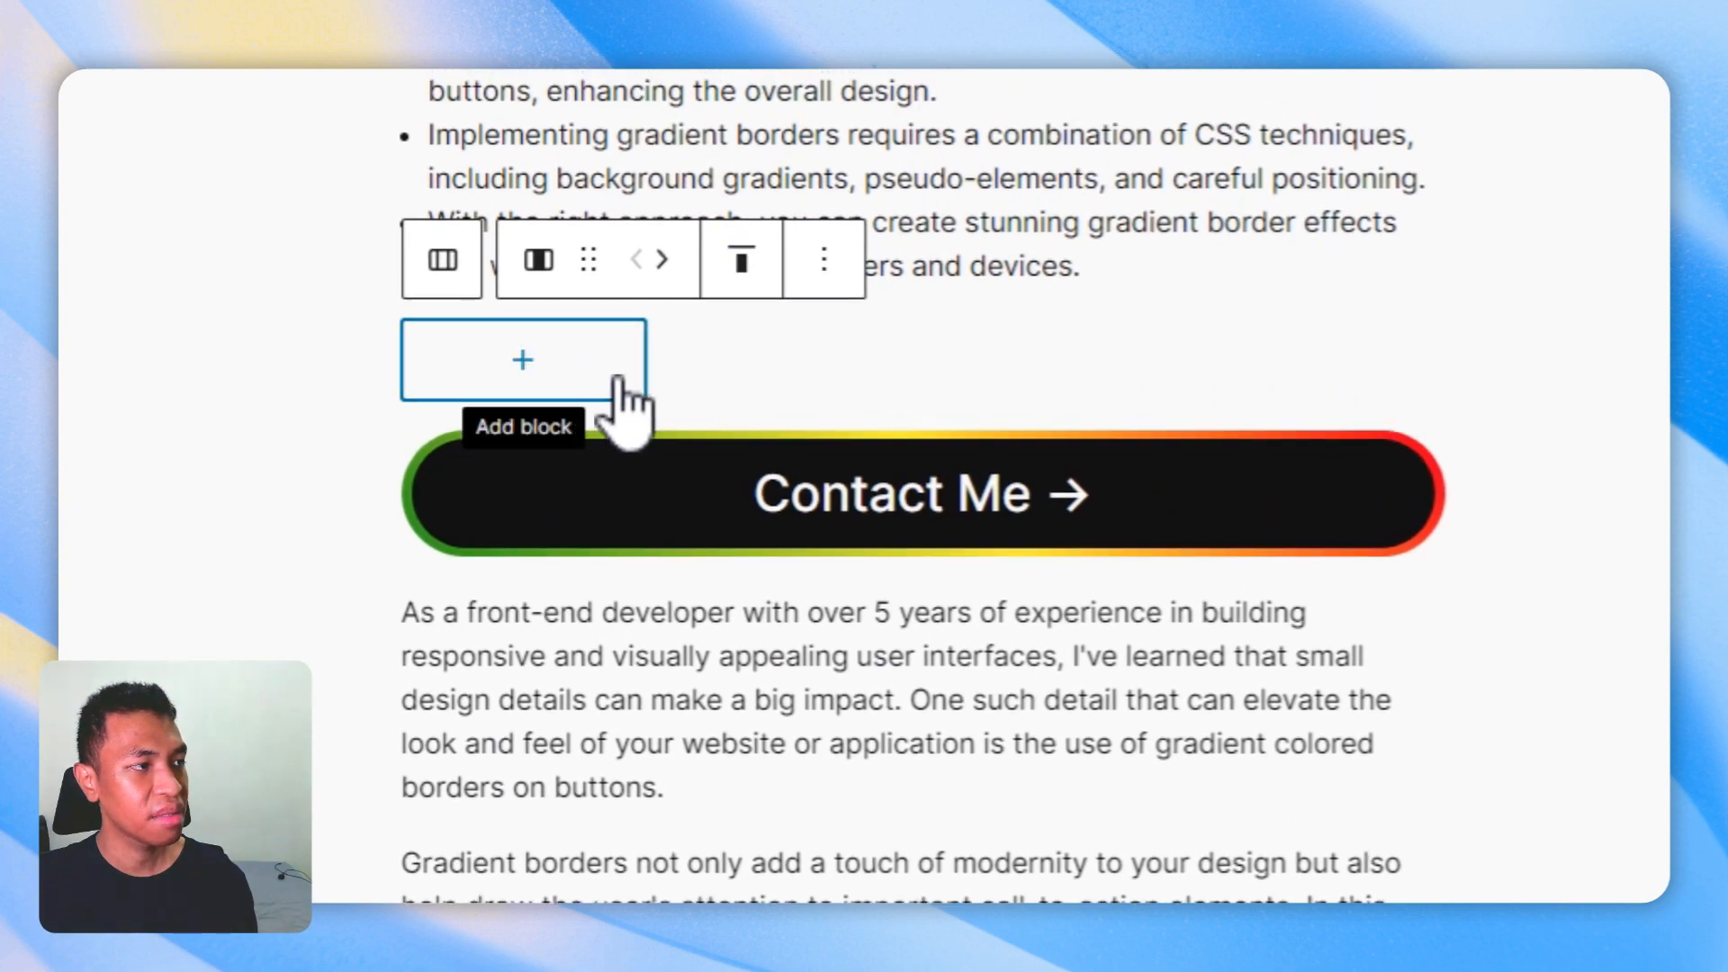
Paste the copied cover with its Contact Me button into the wide center column of the new Columns block.
{"action": "left_click", "coordinate": [618, 395]}
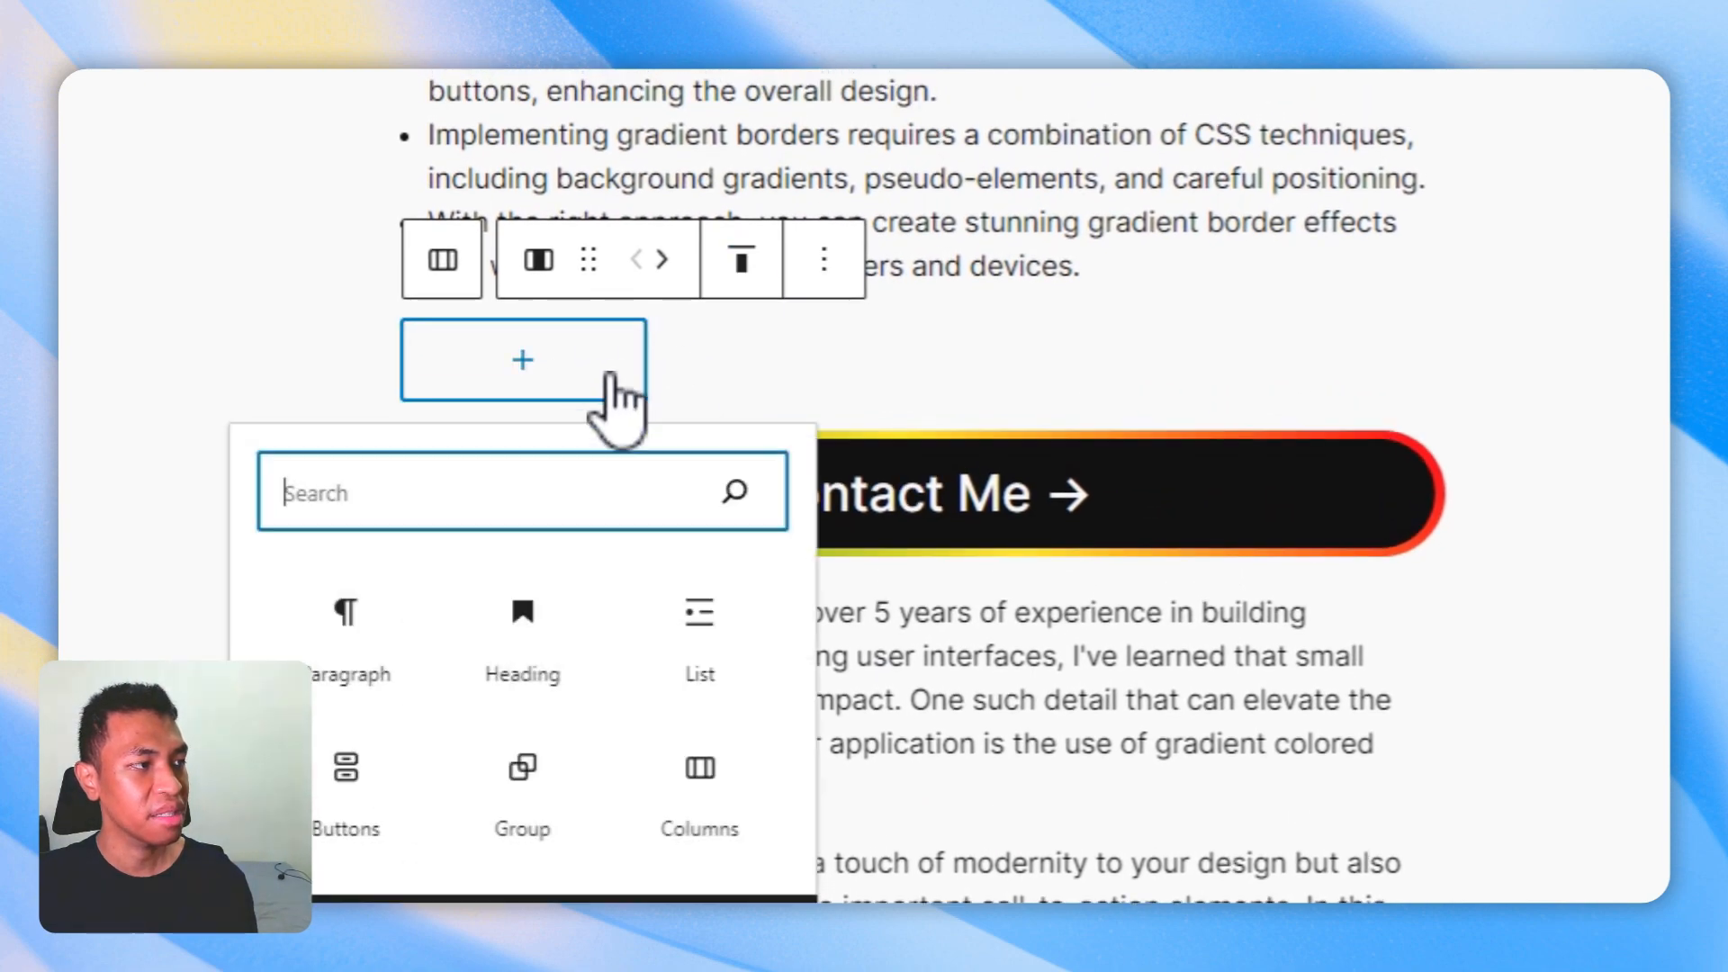
{"action": "left_click", "coordinate": [753, 369]}
{"action": "left_click", "coordinate": [1227, 386]}
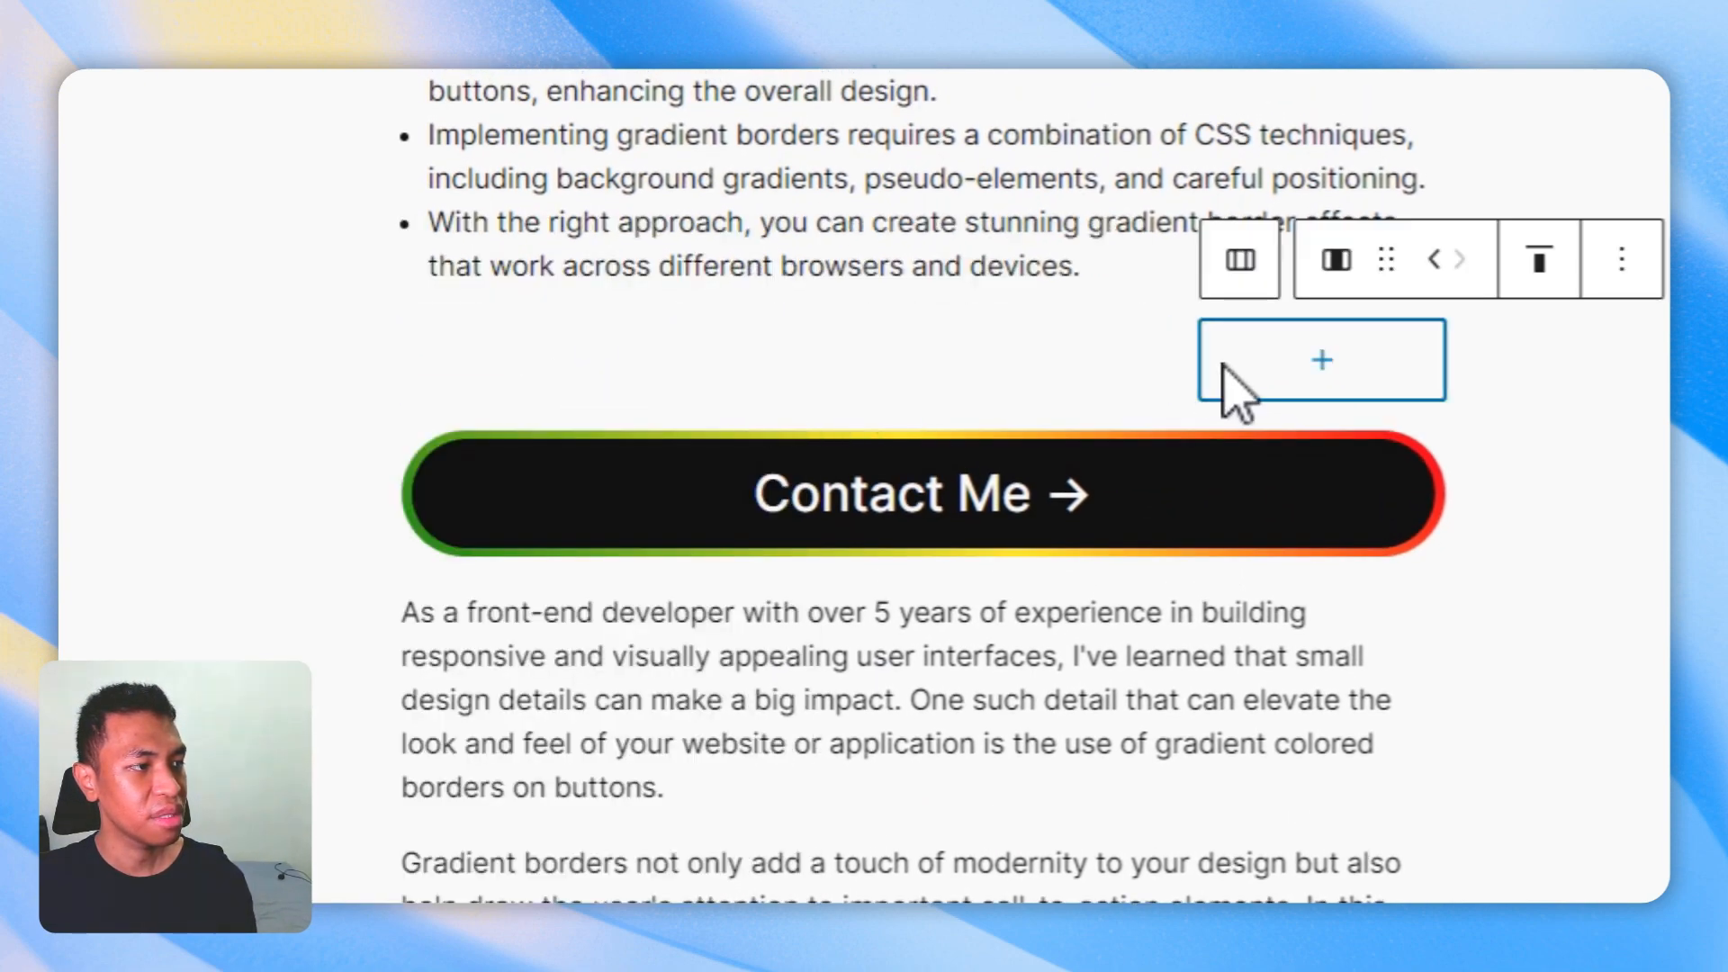
{"action": "left_click", "coordinate": [810, 370]}
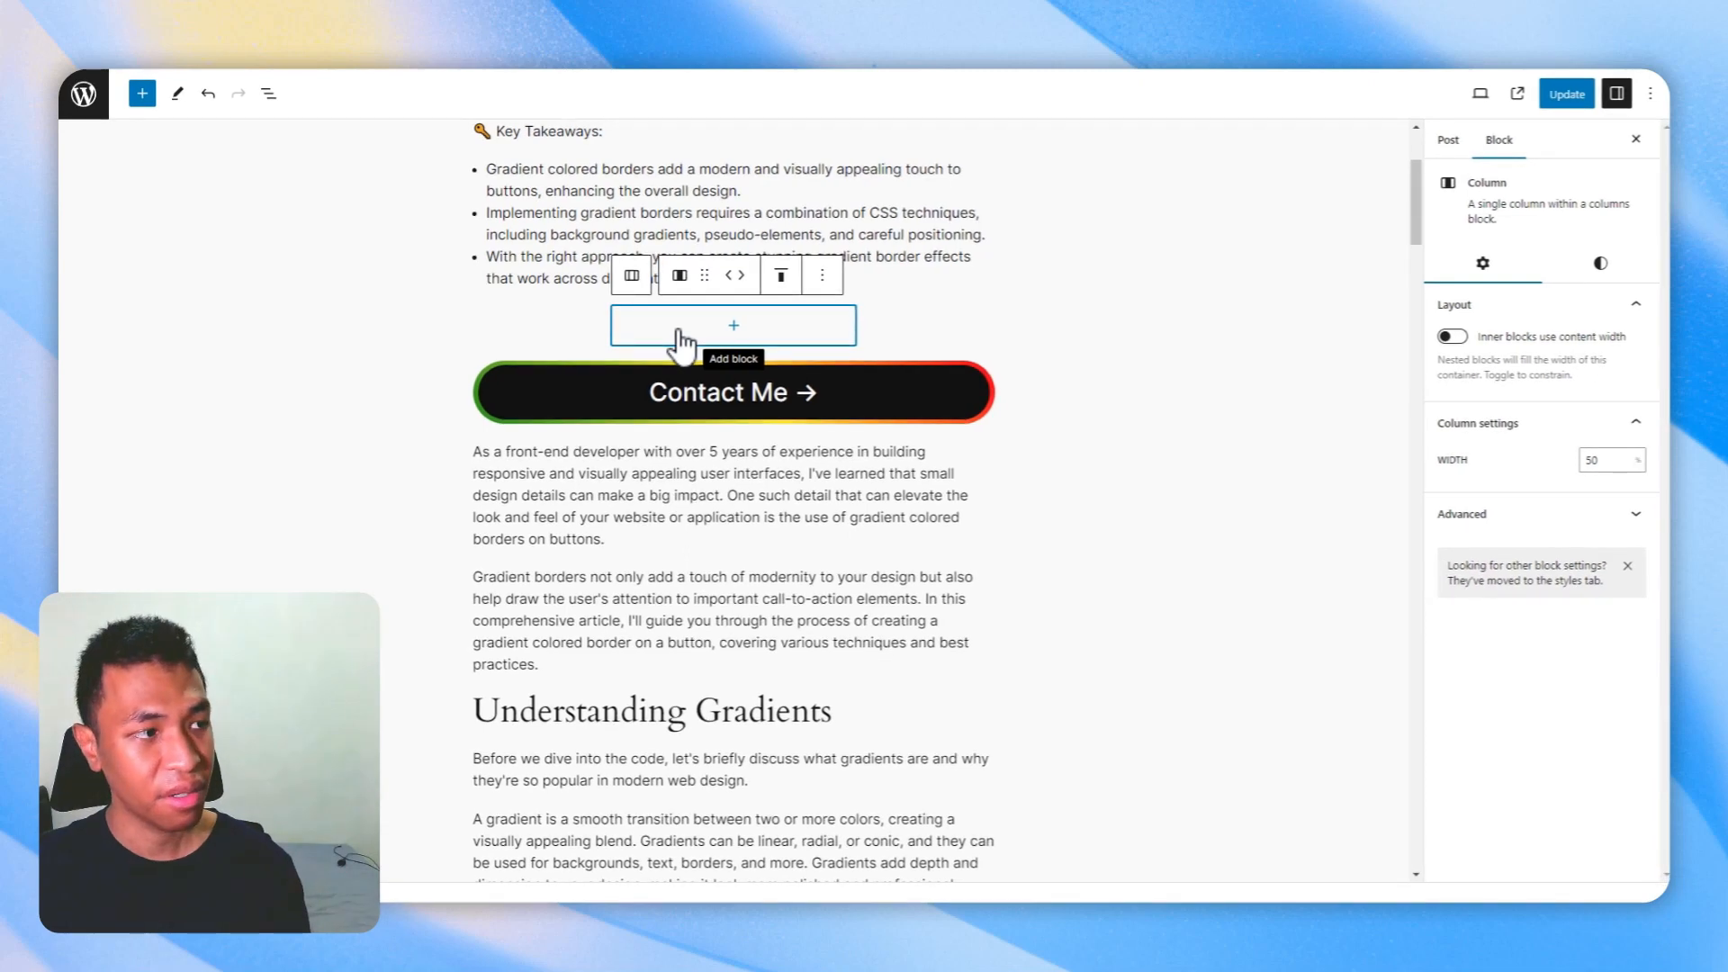
{"action": "key", "text": "ctrl+v"}
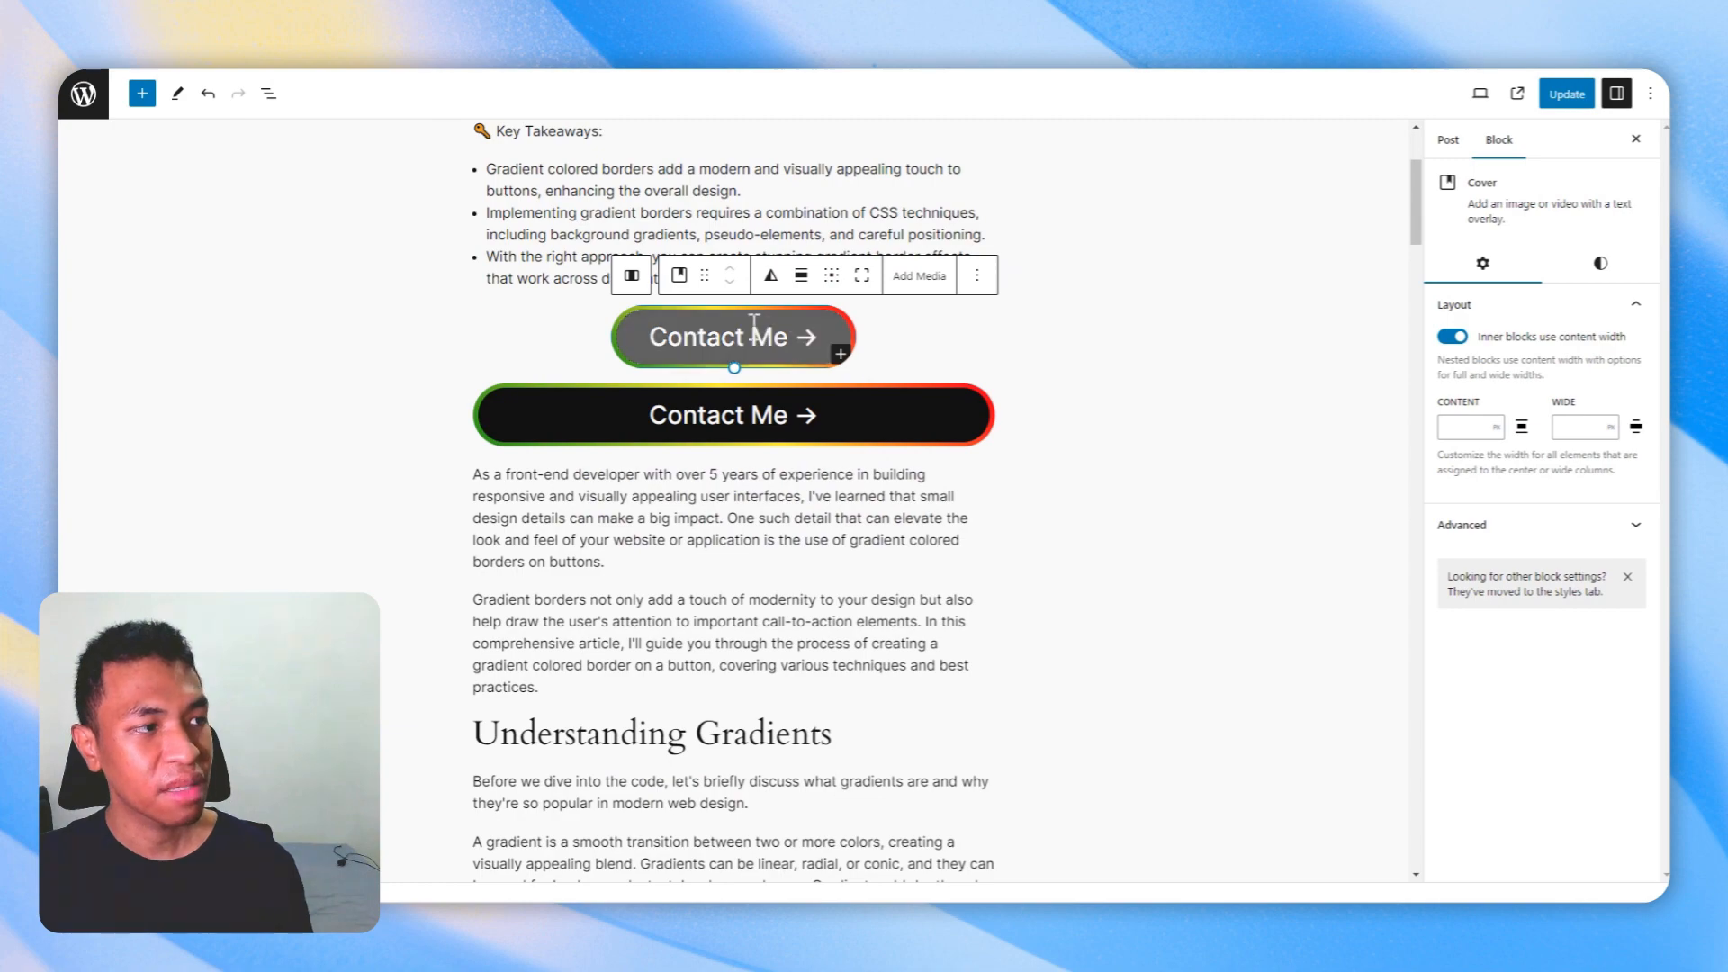
Set the text size of the Contact Me button in the center column to Medium.
{"action": "left_click", "coordinate": [754, 332]}
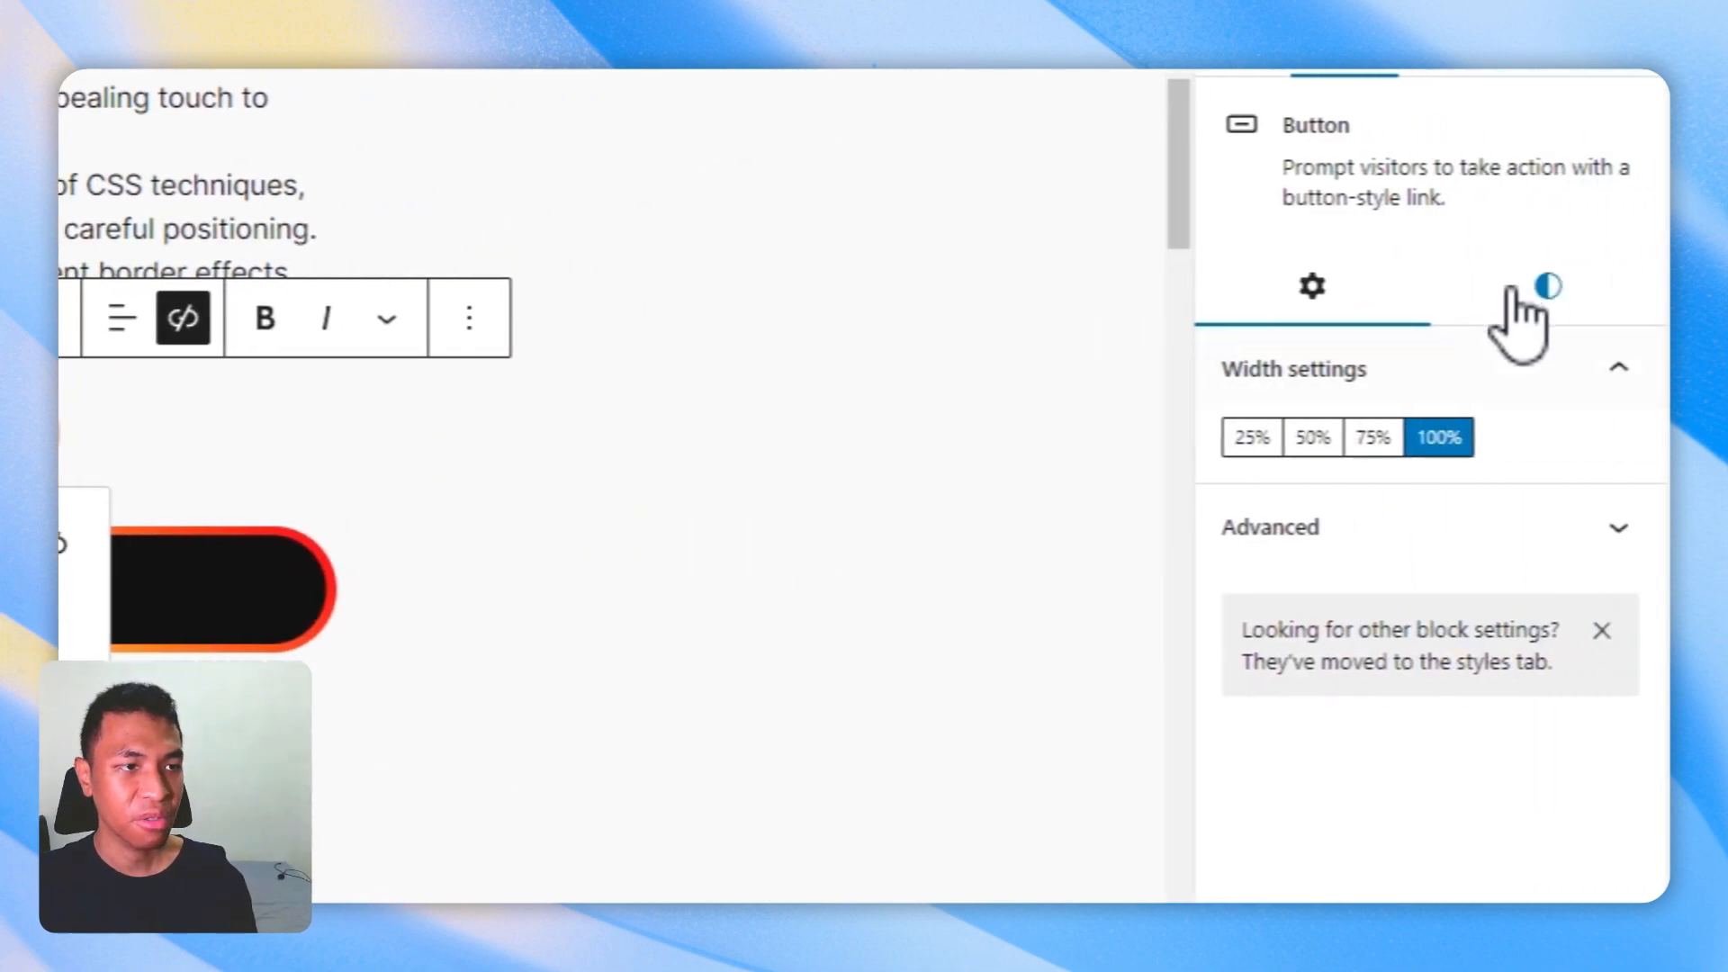
{"action": "left_click", "coordinate": [1513, 290]}
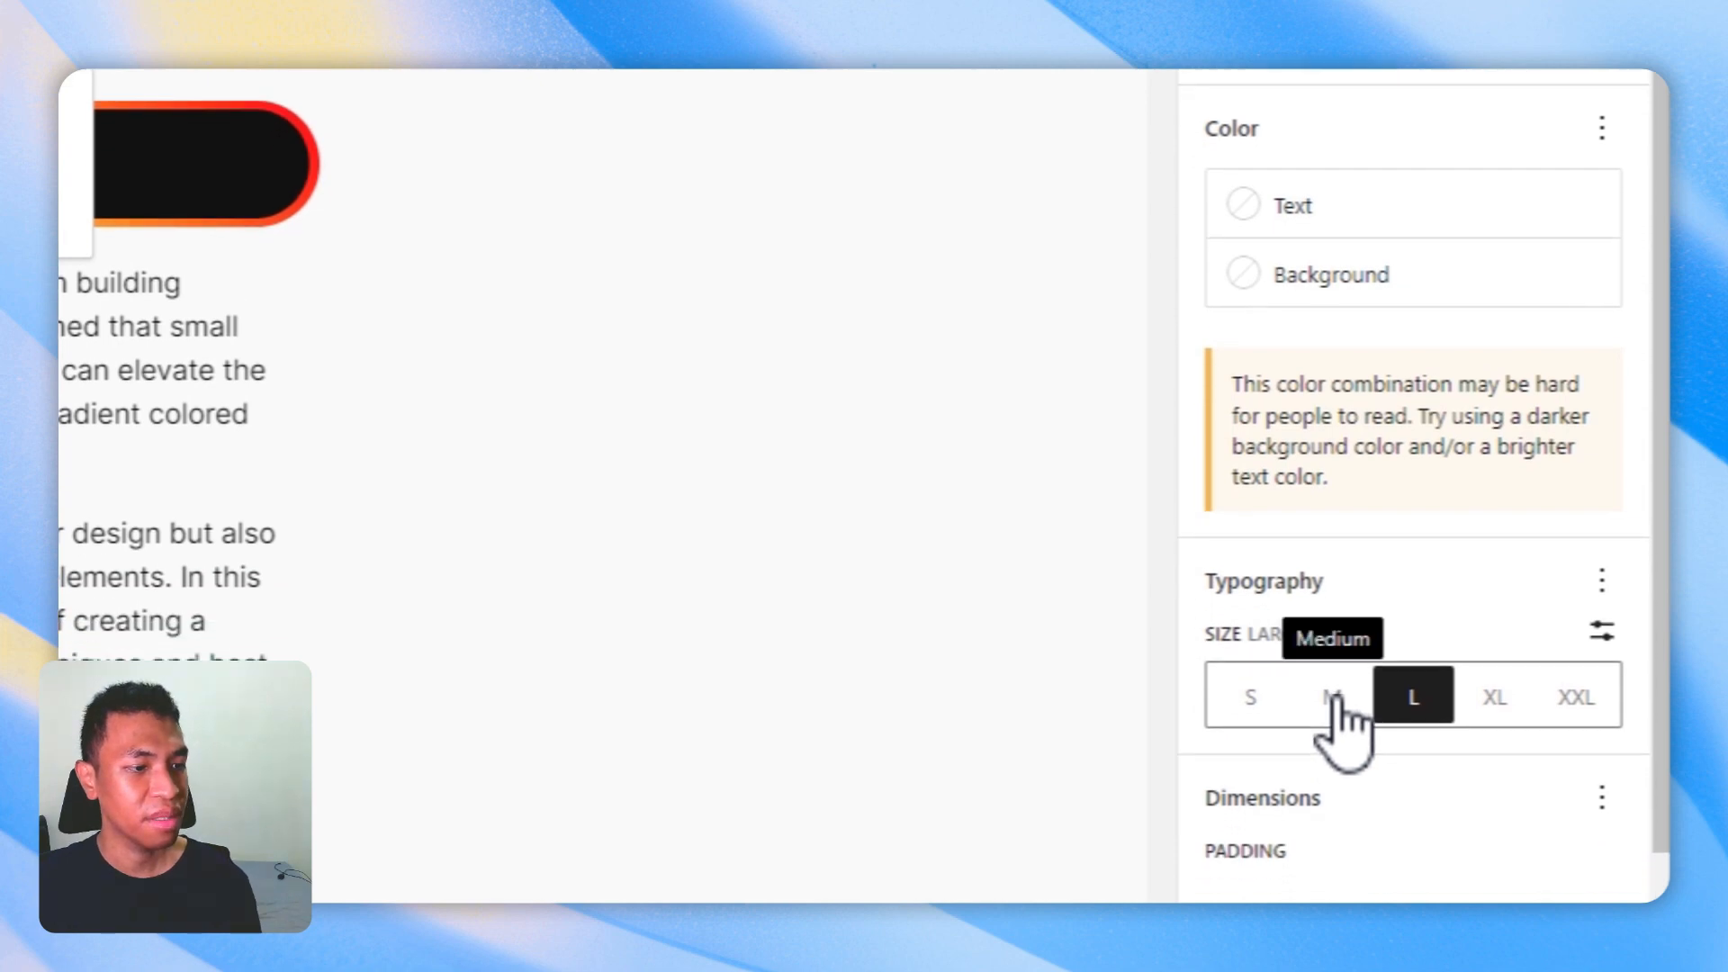
{"action": "left_click", "coordinate": [1334, 695]}
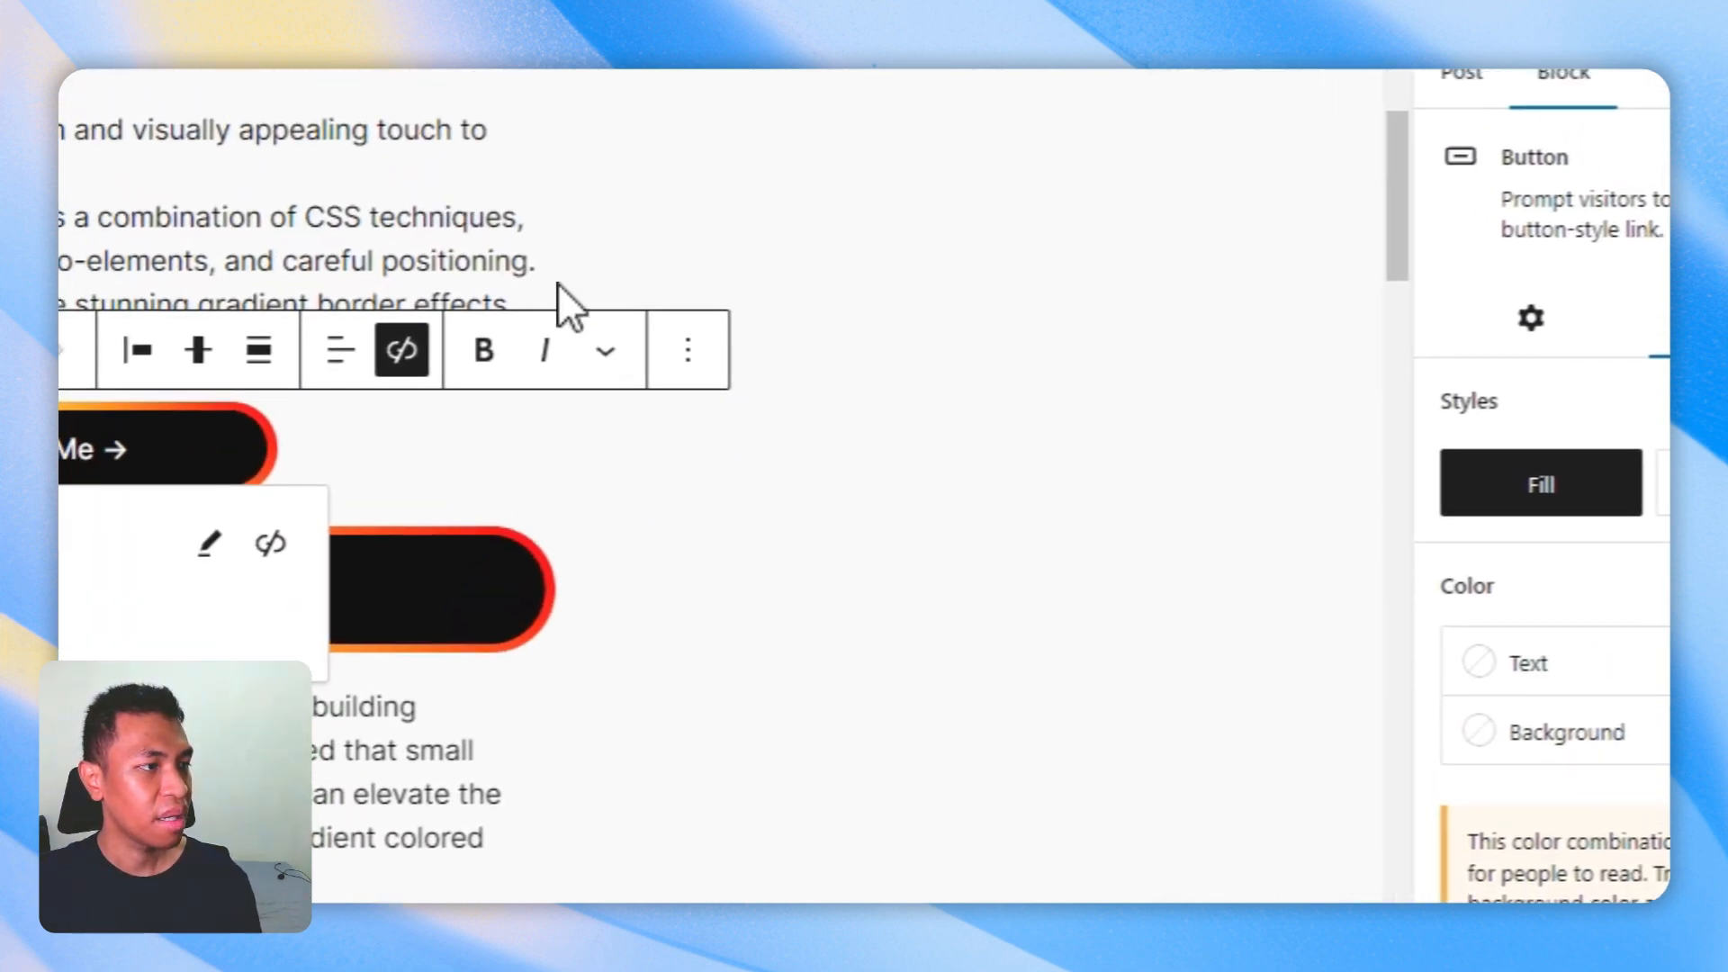
Preview the post in a new tab and view the two gradient-bordered Contact Me buttons below the Key Takeaways.
{"action": "left_click", "coordinate": [558, 286]}
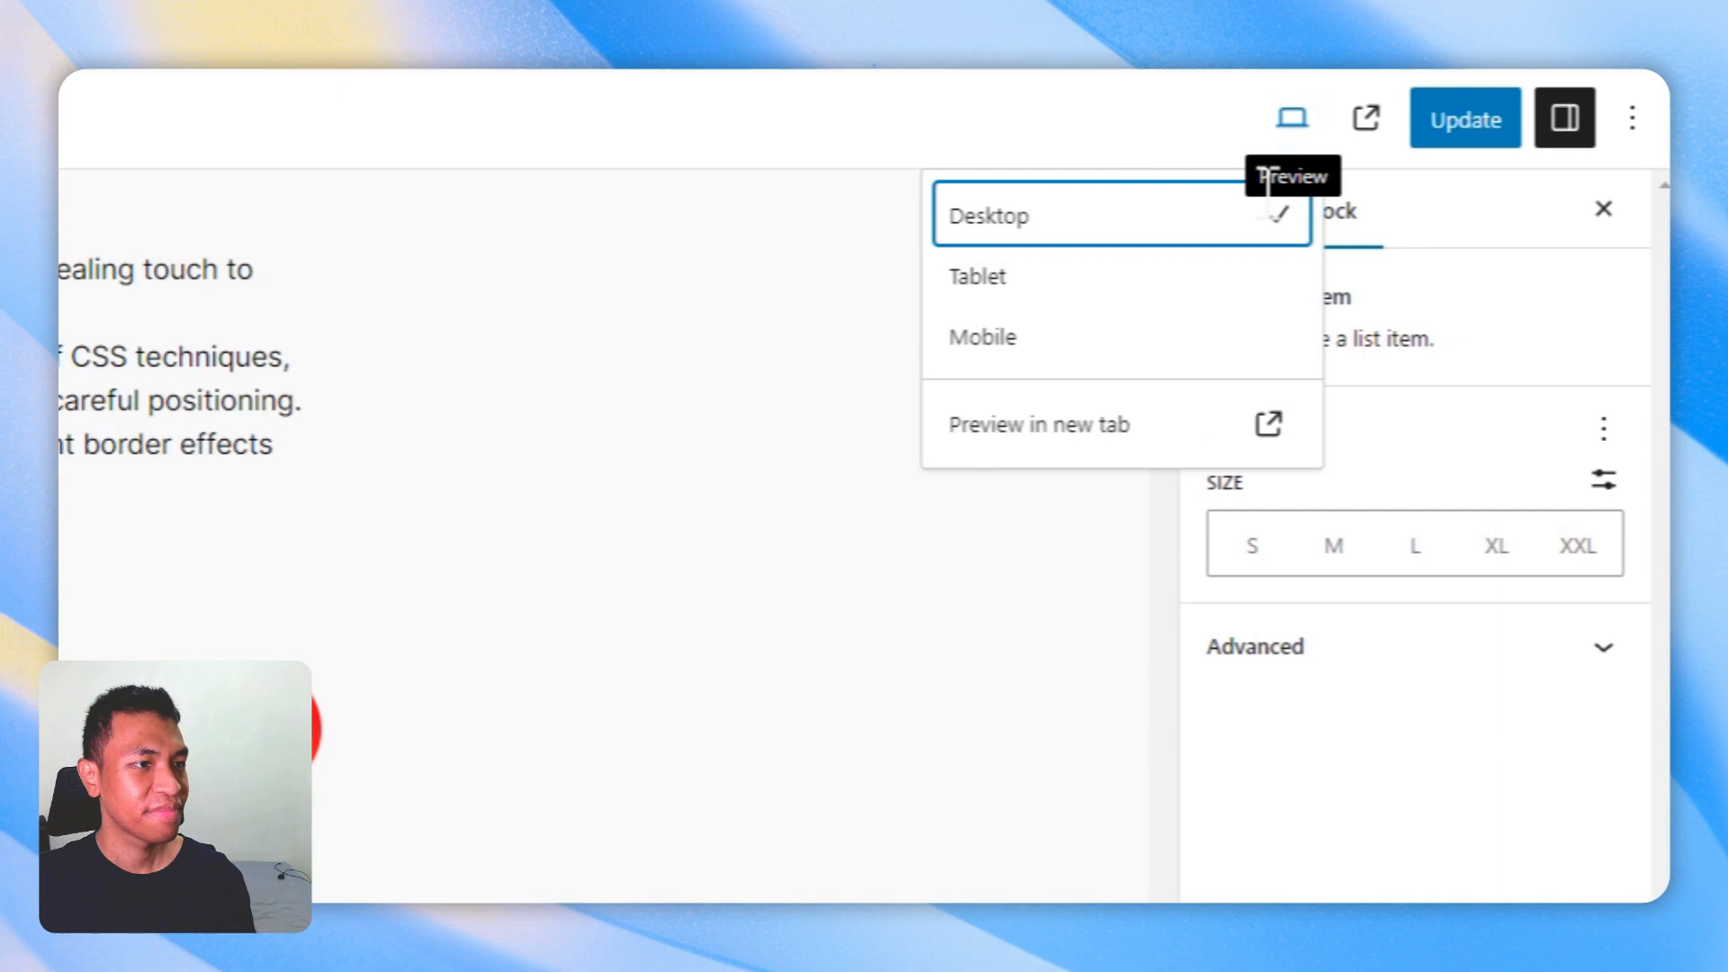
{"action": "left_click", "coordinate": [1076, 432]}
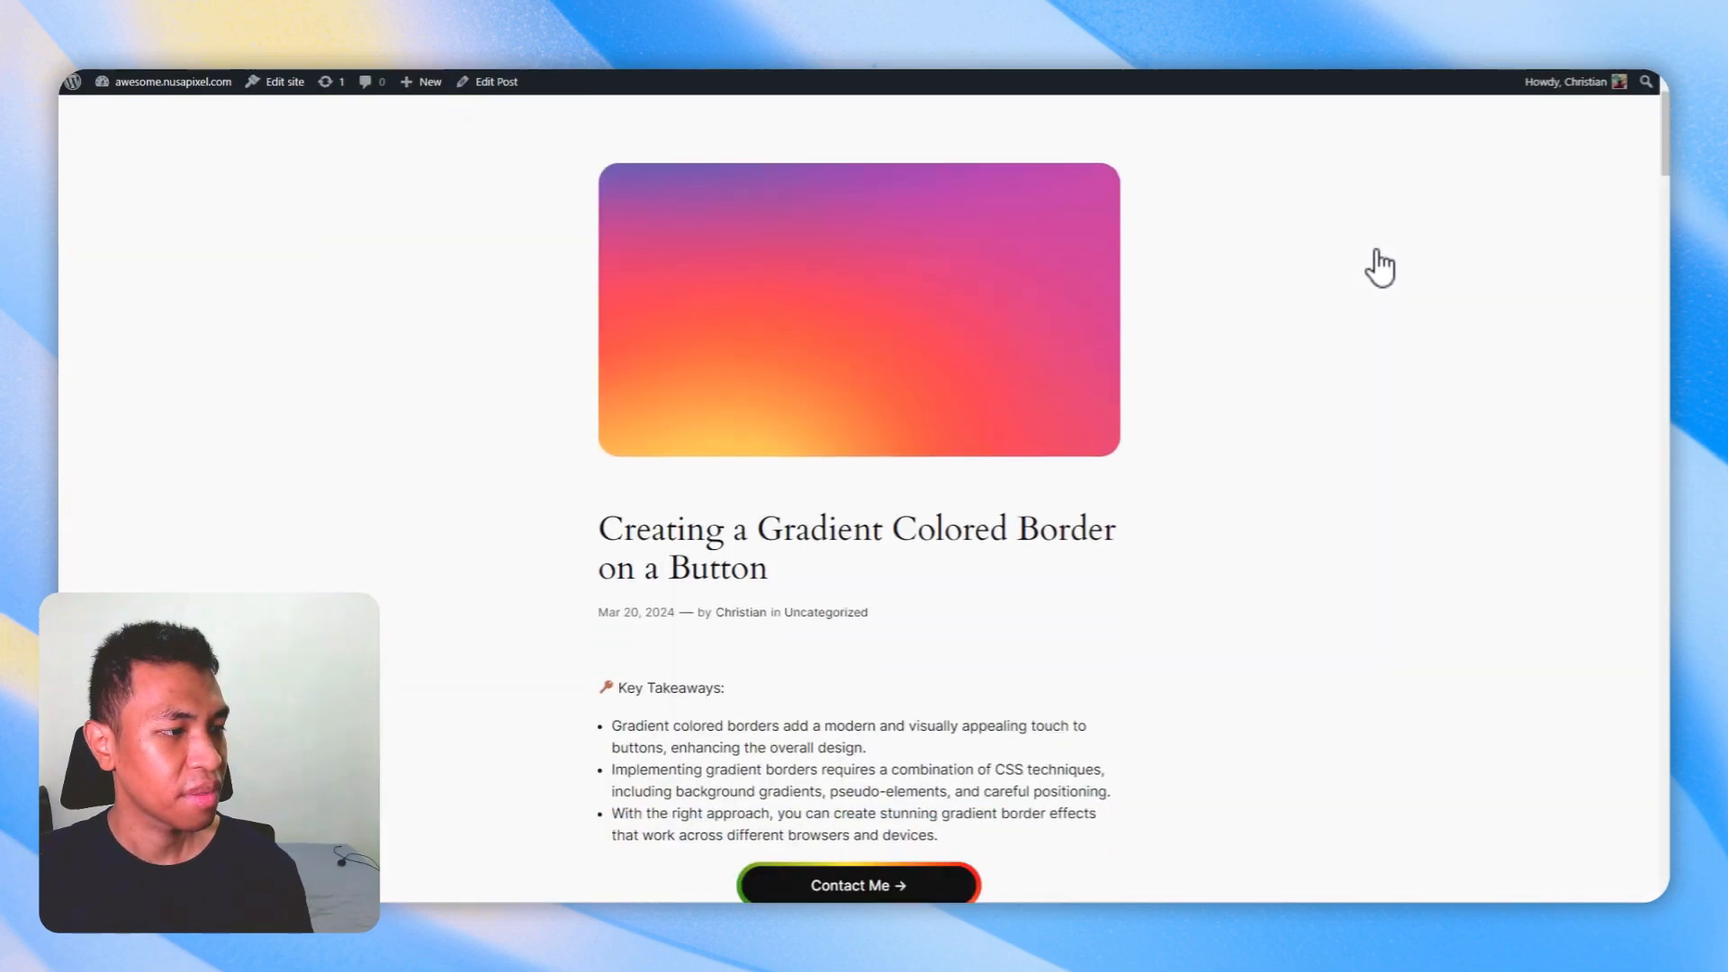
{"action": "scroll", "coordinate": [1386, 267], "scroll_direction": "down", "scroll_amount": 5}
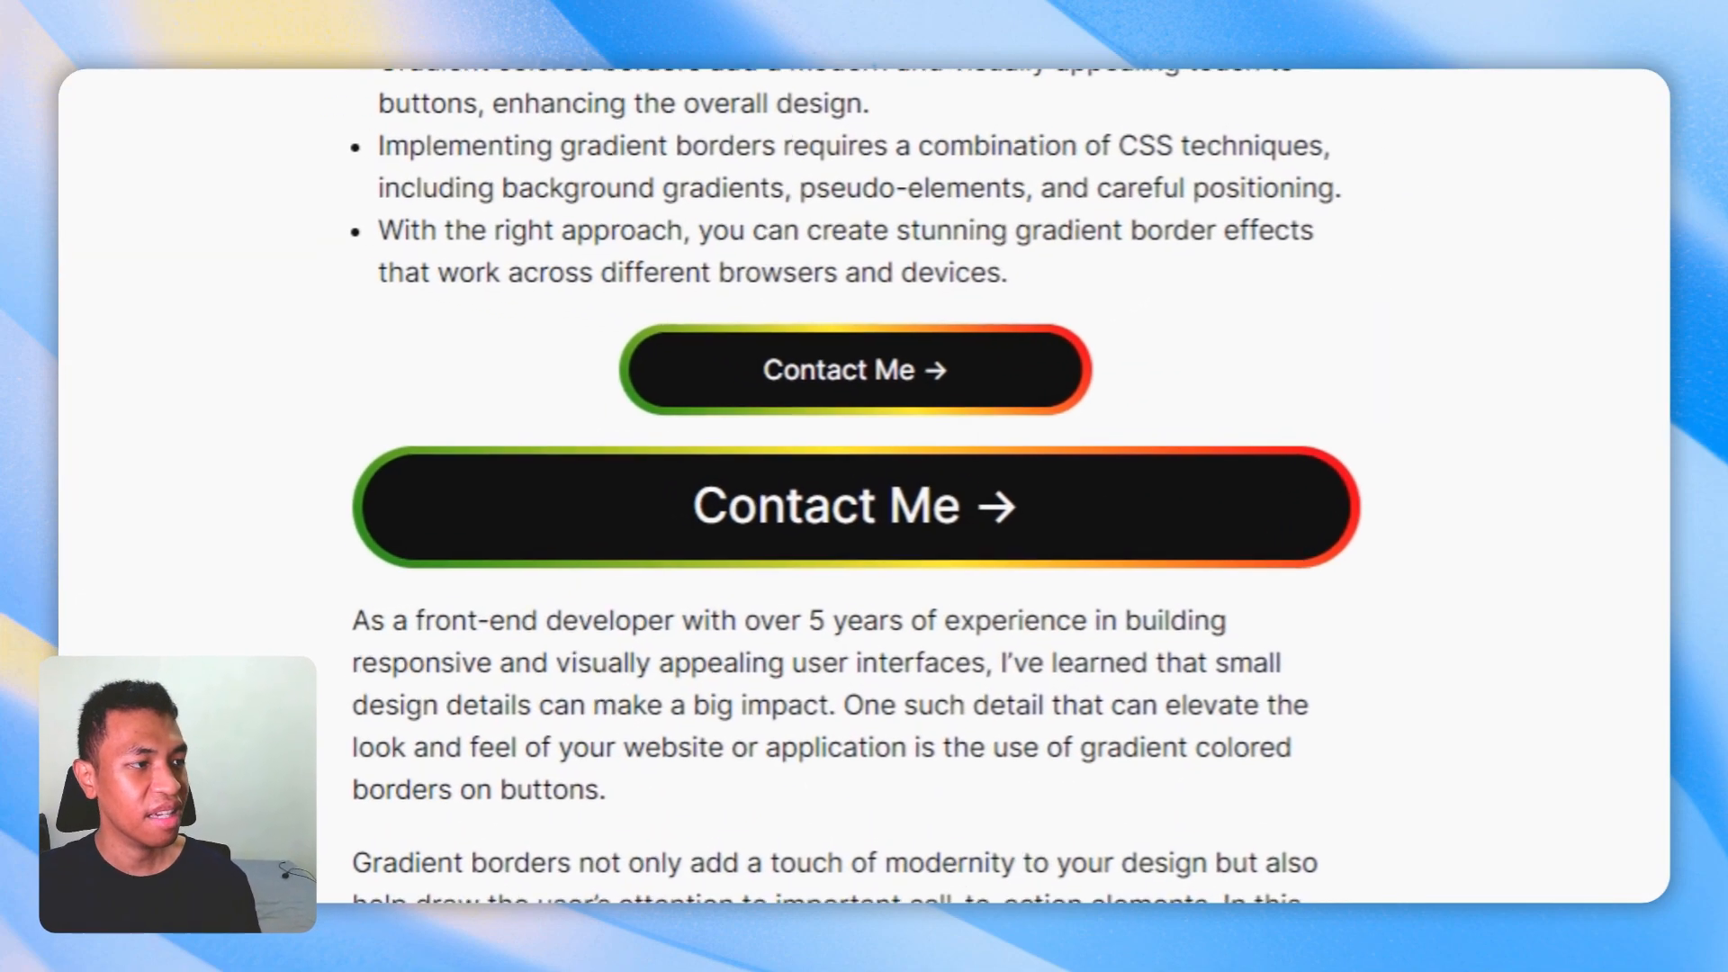